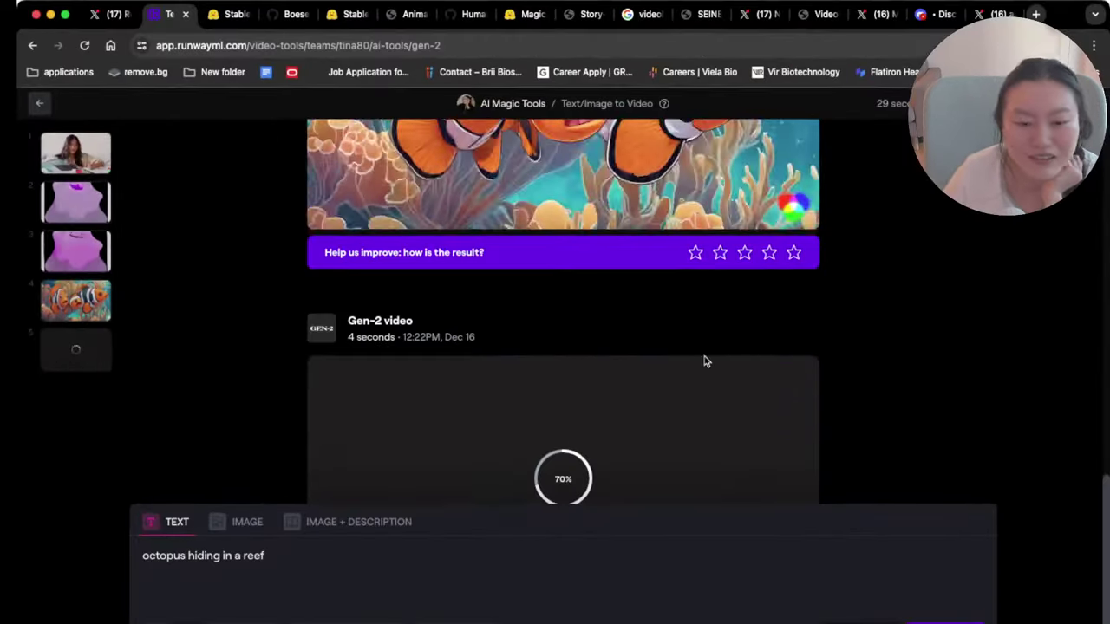
Replace the text prompt with "a sloth in a scuba suit swimming around", browse the style presets and generate the video
scroll(701, 391, "down", 3)
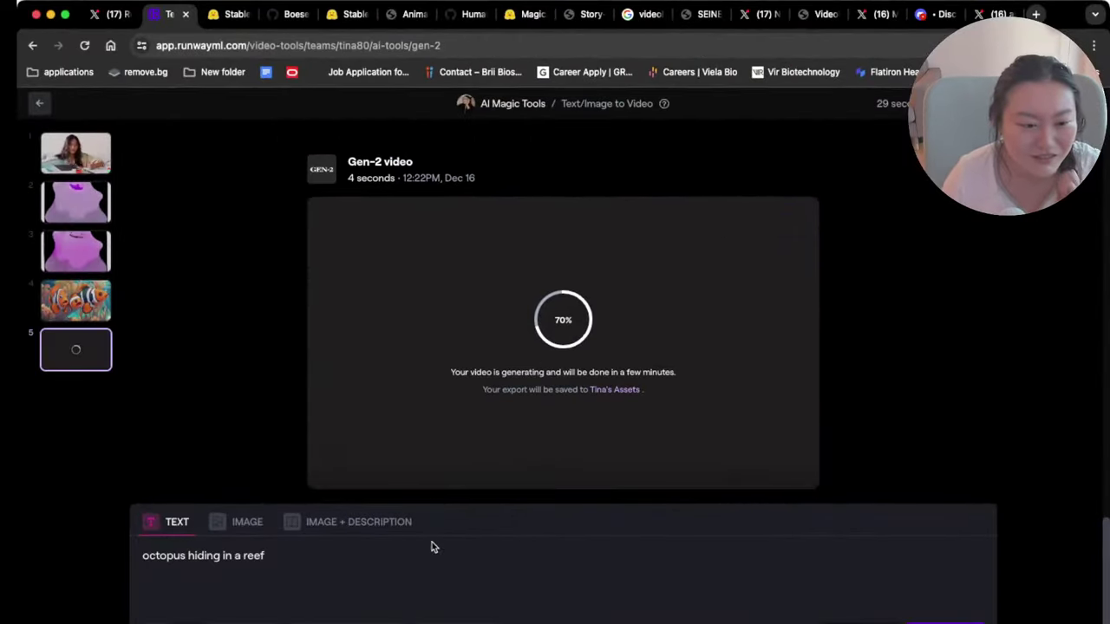
left_click_drag(433, 567, 159, 535)
type("a sloth in a scuba suit")
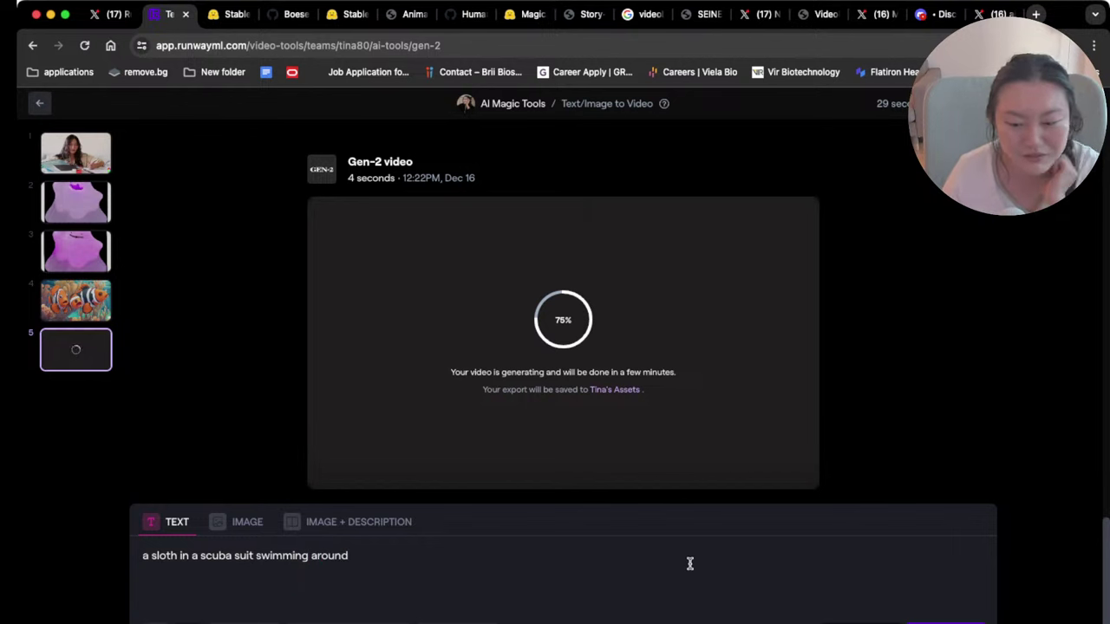
left_click(458, 621)
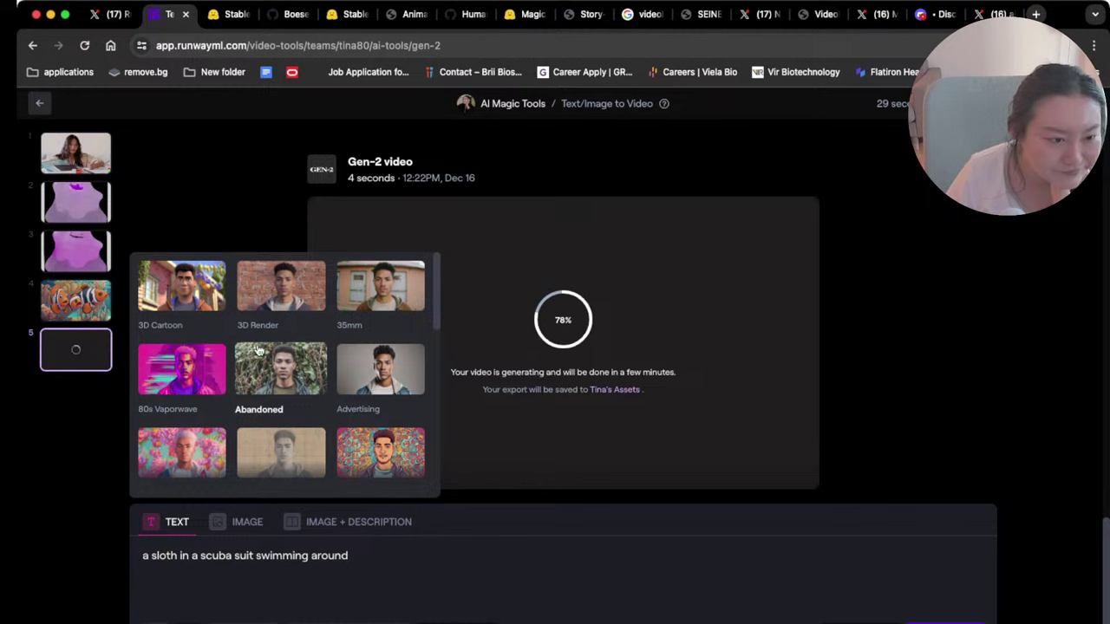
scroll(294, 343, "down", 2)
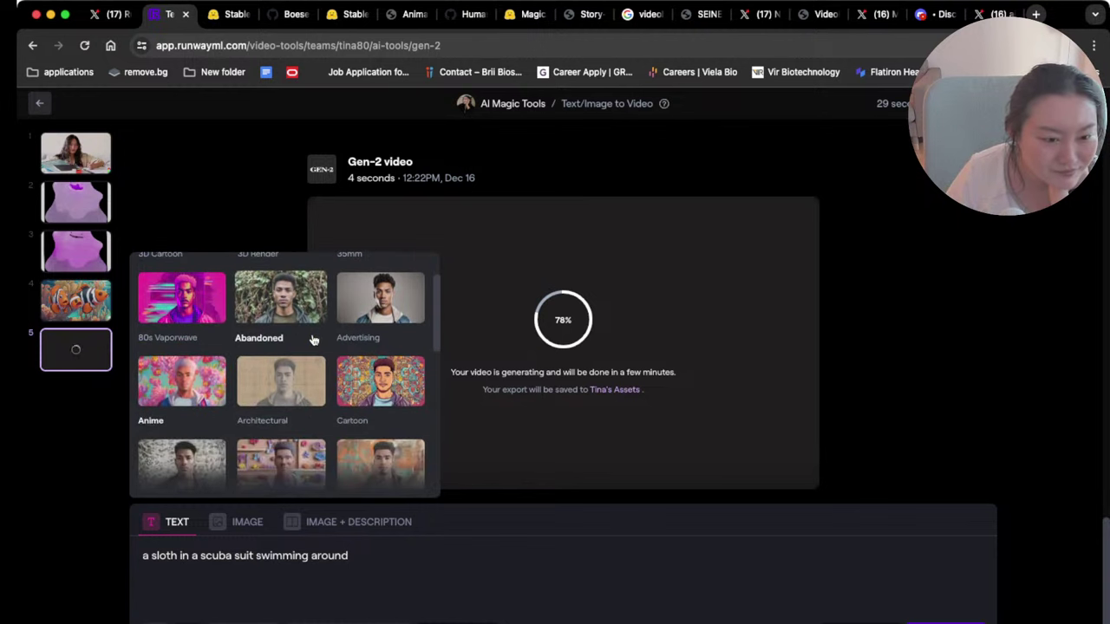
scroll(314, 340, "down", 4)
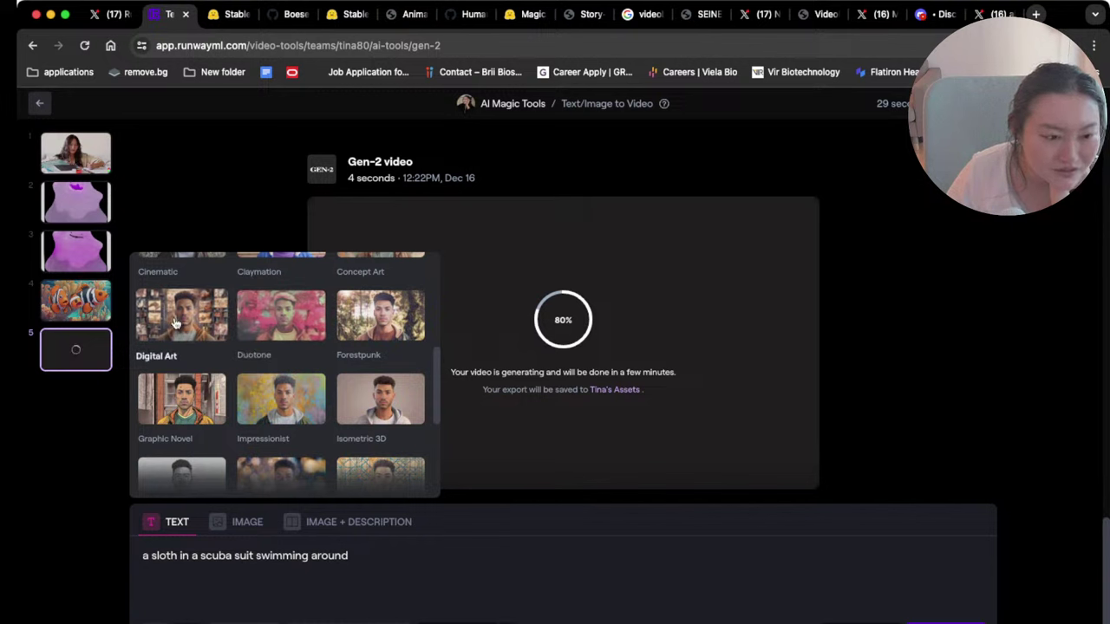
left_click(489, 593)
key("super+Return")
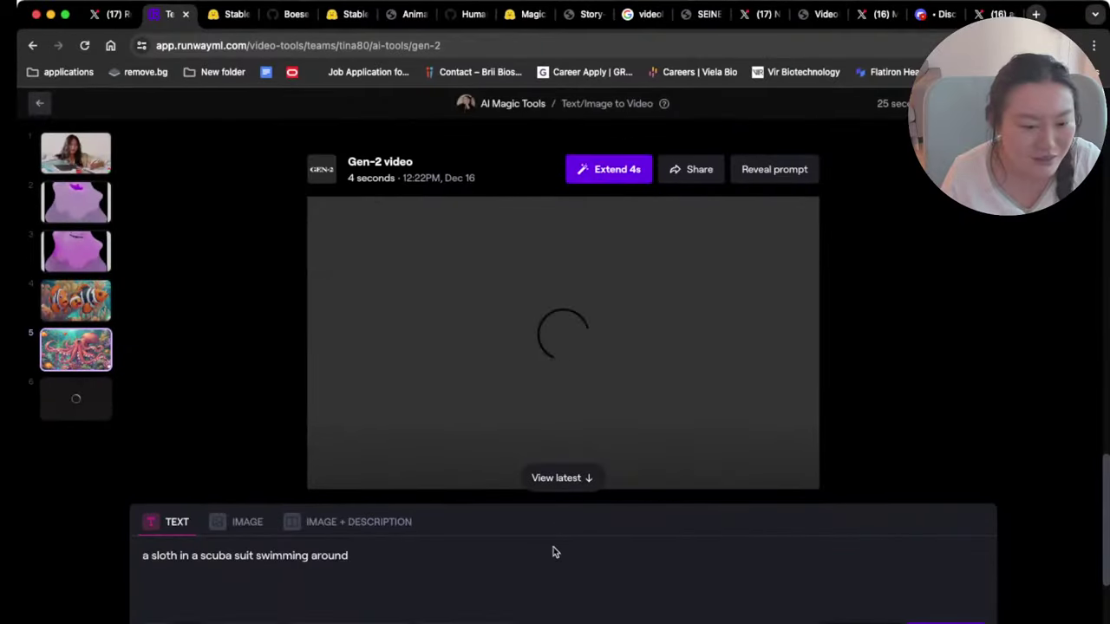
Generate another video from the text prompt "dinosaurs baking cookings"
left_click_drag(553, 548, 143, 556)
type("dinosaurs baking cookings")
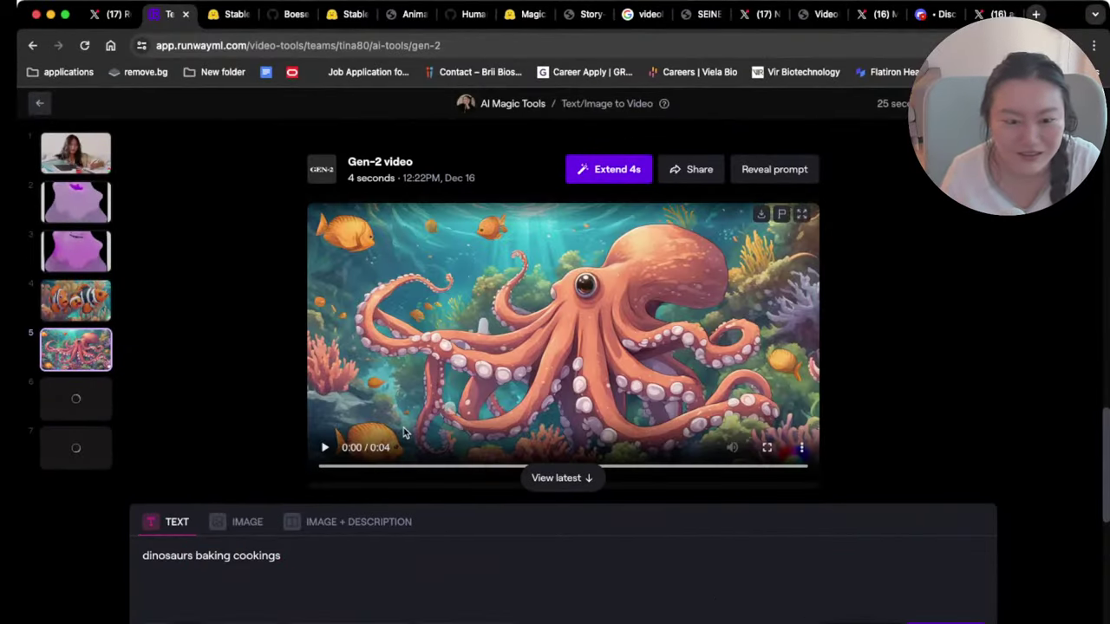
Play the generated octopus video and compare it with the earlier clownfish video
left_click(100, 300)
left_click(99, 356)
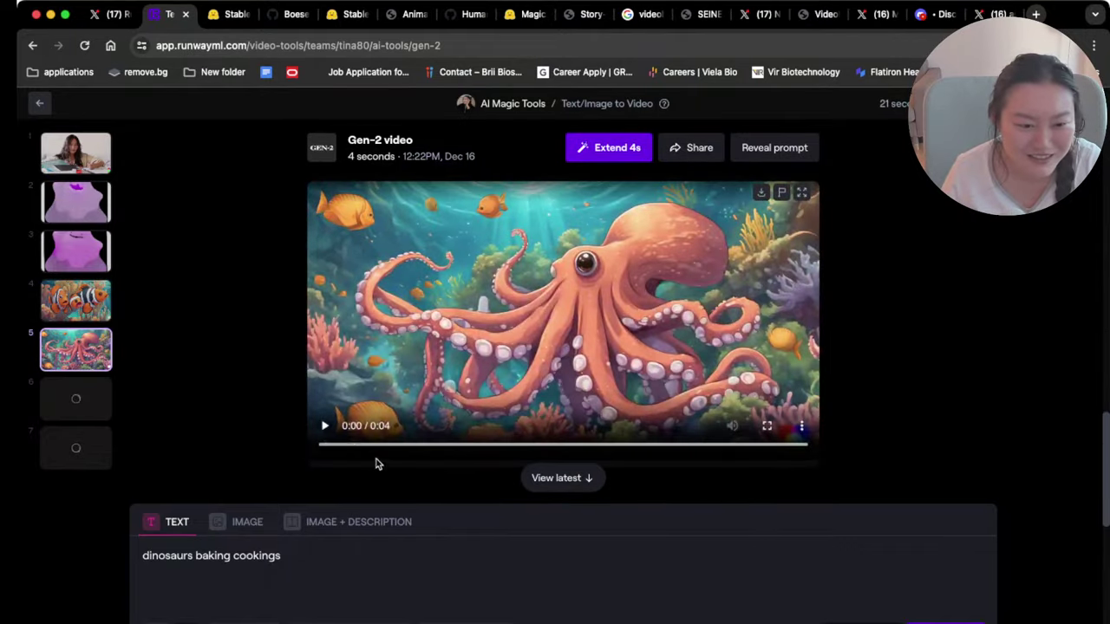
left_click(323, 428)
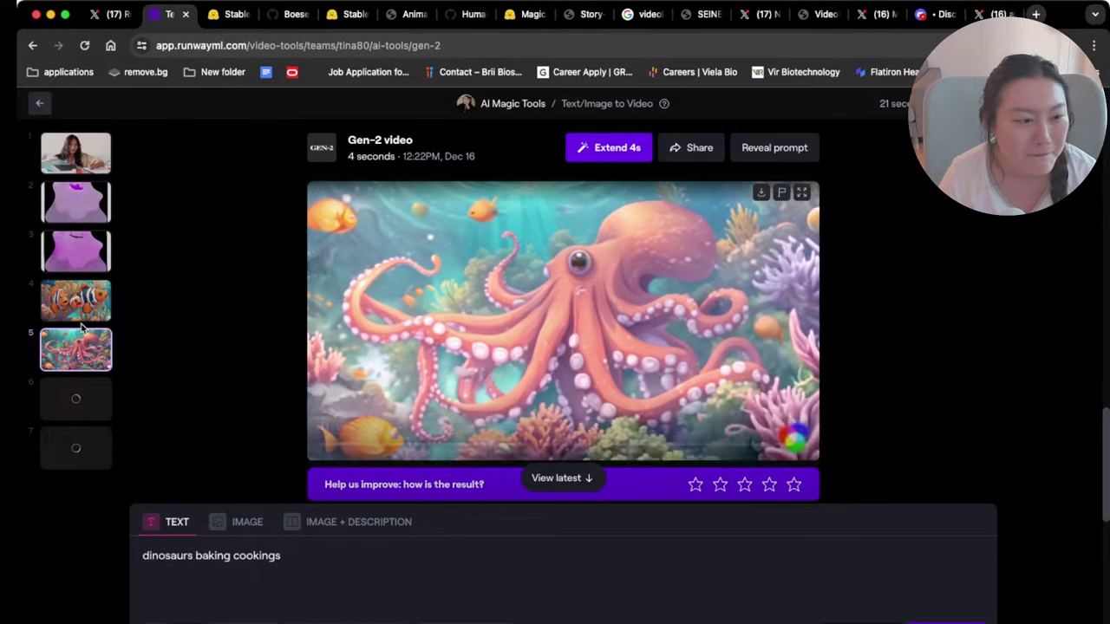
left_click(86, 394)
left_click(87, 347)
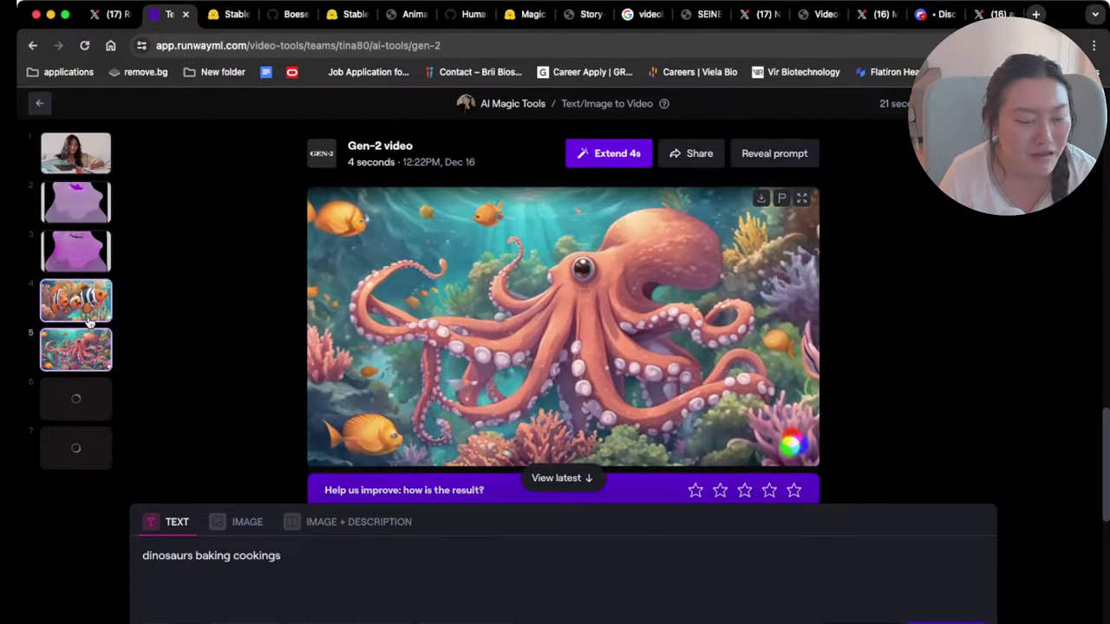
left_click(90, 318)
left_click(96, 345)
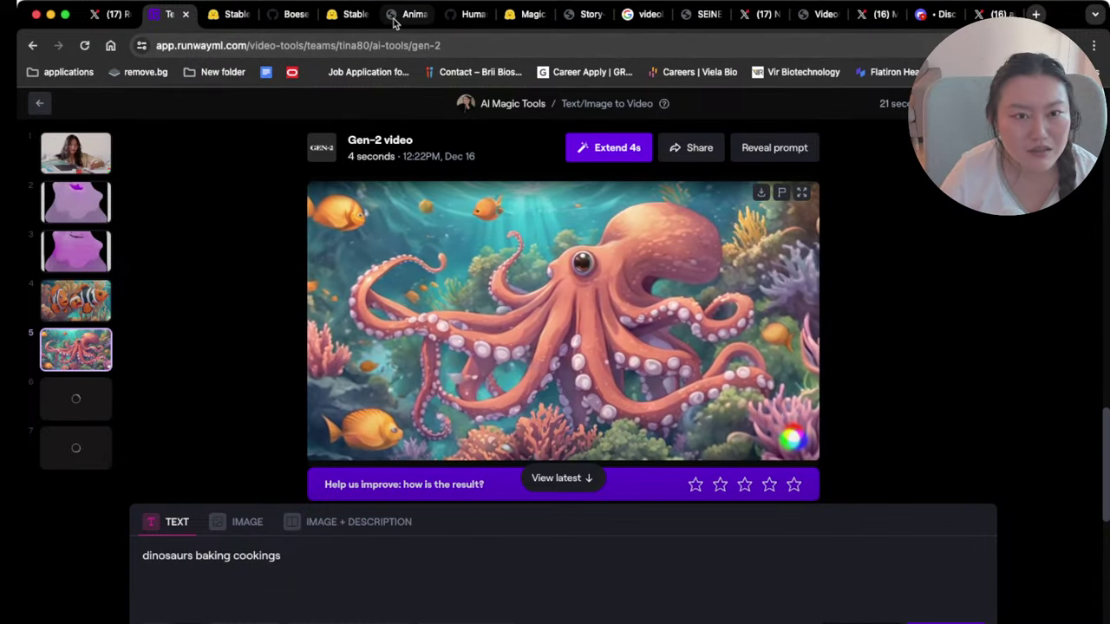
Switch to the Animate Anyone project page and highlight its paper title
left_click(349, 16)
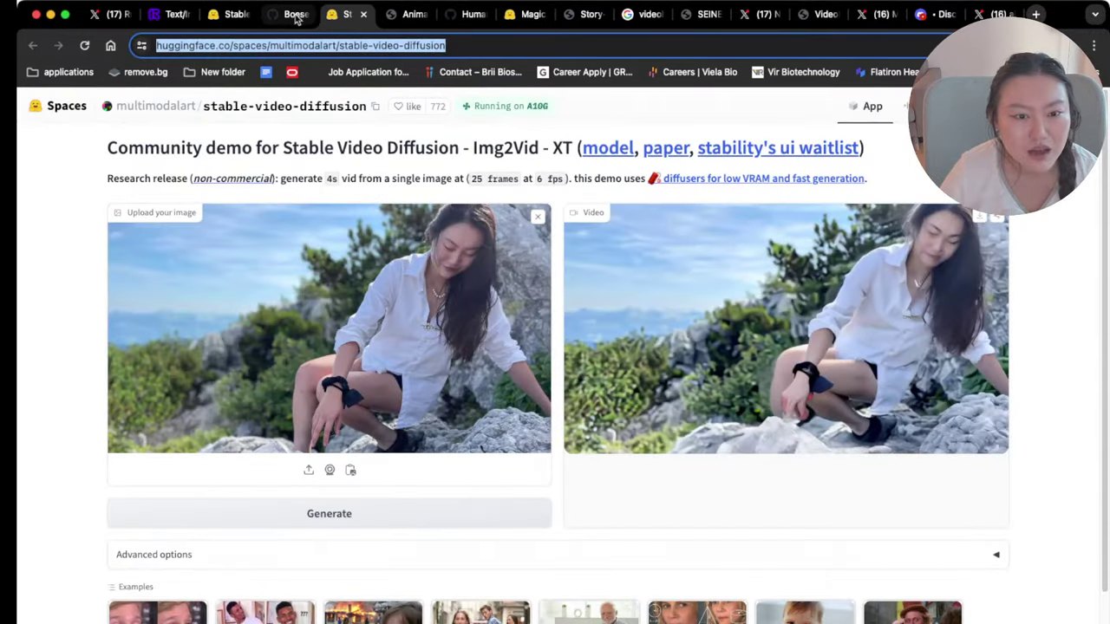
left_click(293, 14)
left_click(351, 15)
left_click(402, 16)
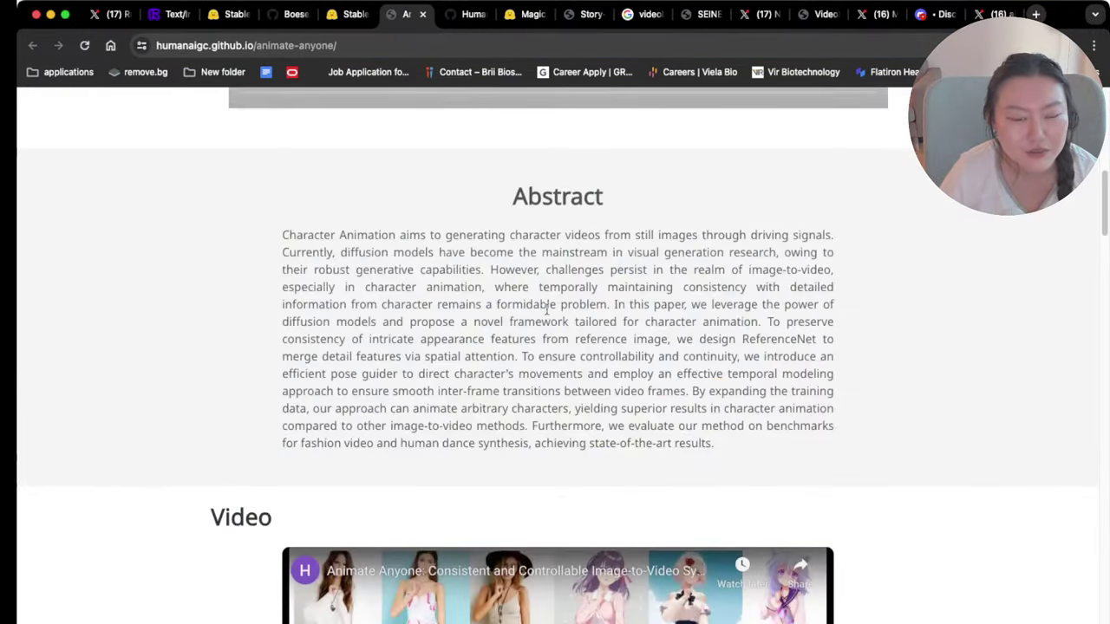
scroll(589, 359, "down", 3)
scroll(523, 276, "up", 10)
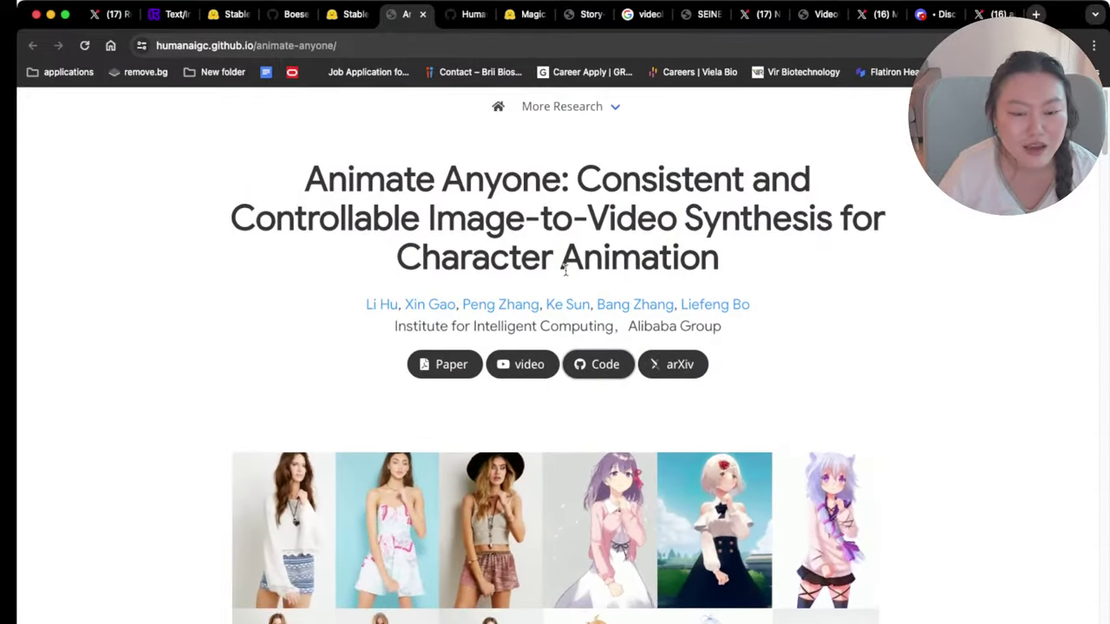
left_click_drag(466, 179, 278, 219)
left_click(718, 251)
Play the Animate Anyone demo video, skip ahead in it and view it in full screen
scroll(386, 286, "down", 2)
scroll(386, 286, "down", 3)
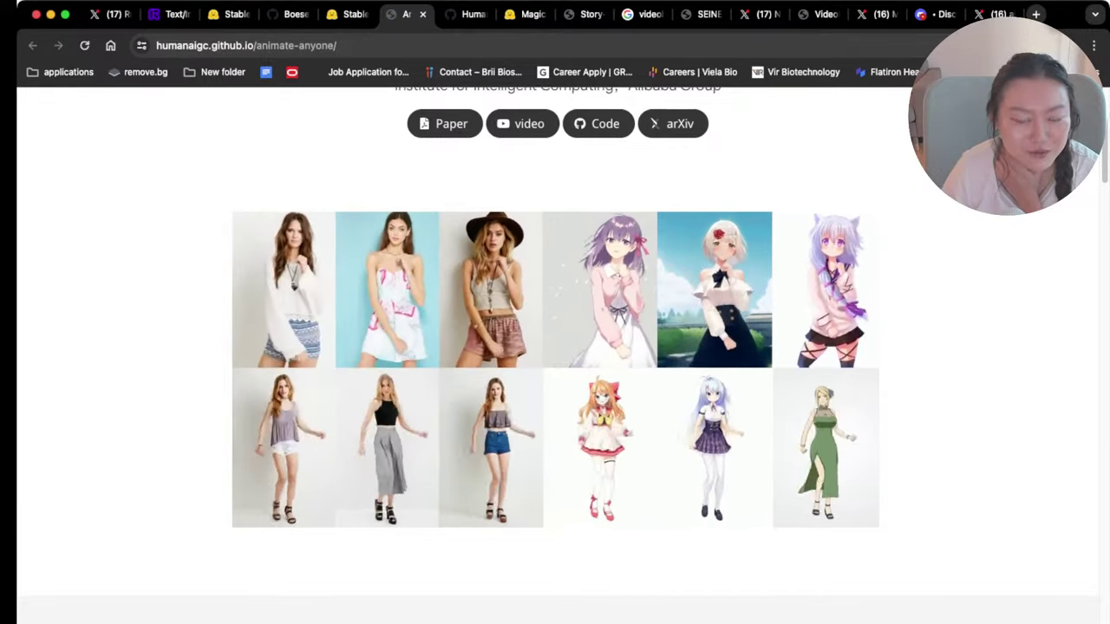
scroll(431, 308, "down", 5)
scroll(431, 308, "down", 3)
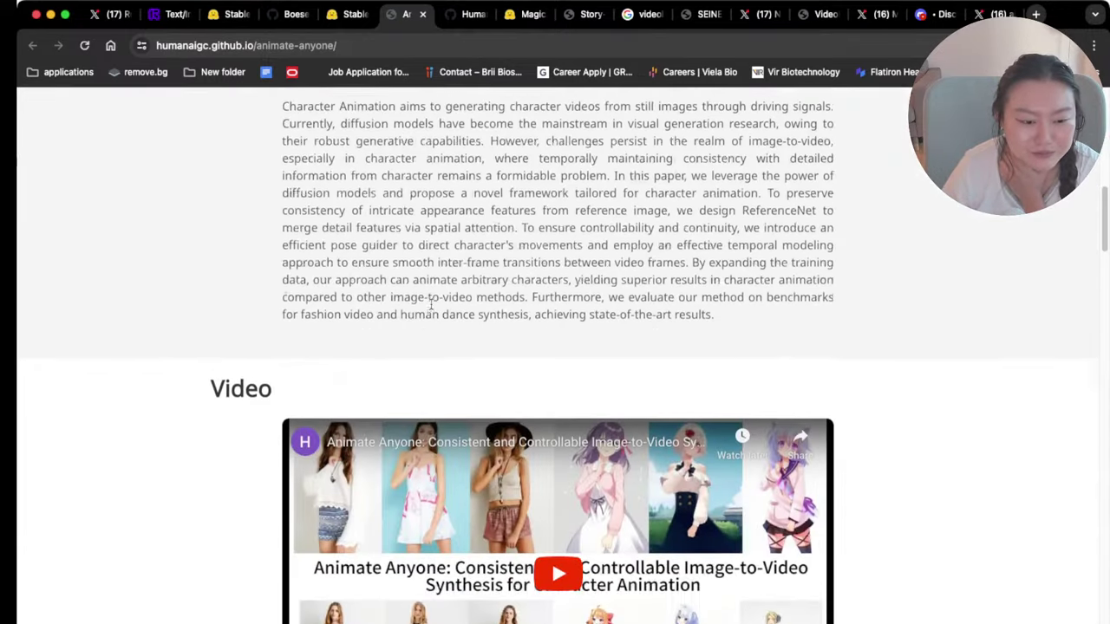
left_click(559, 518)
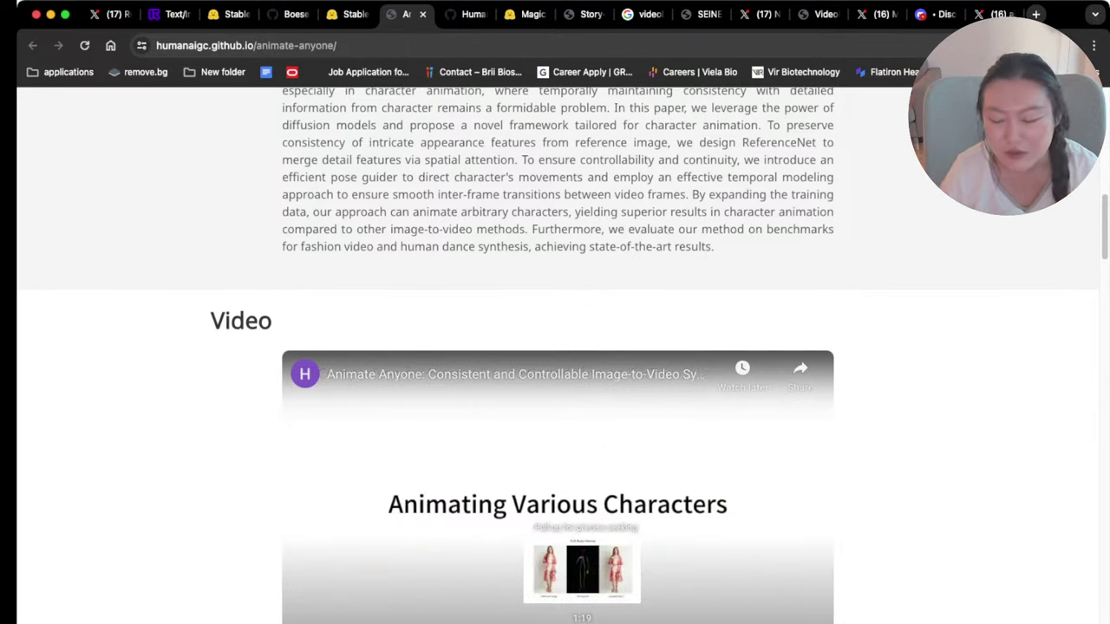
left_click_drag(583, 621, 650, 621)
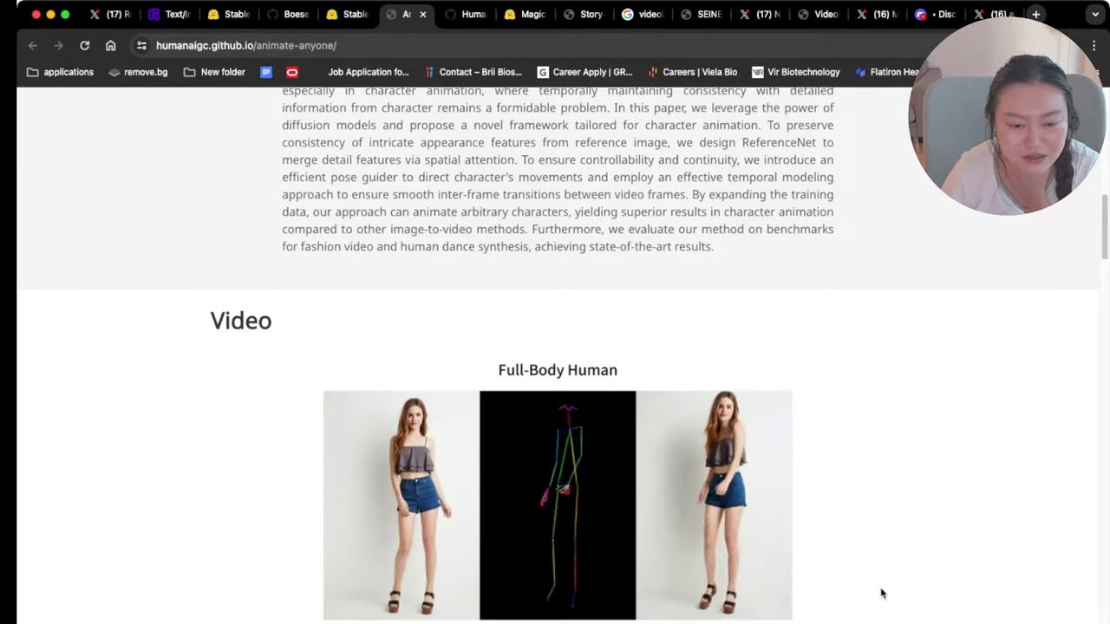
scroll(882, 593, "down", 2)
mouse_move(729, 526)
left_click(806, 572)
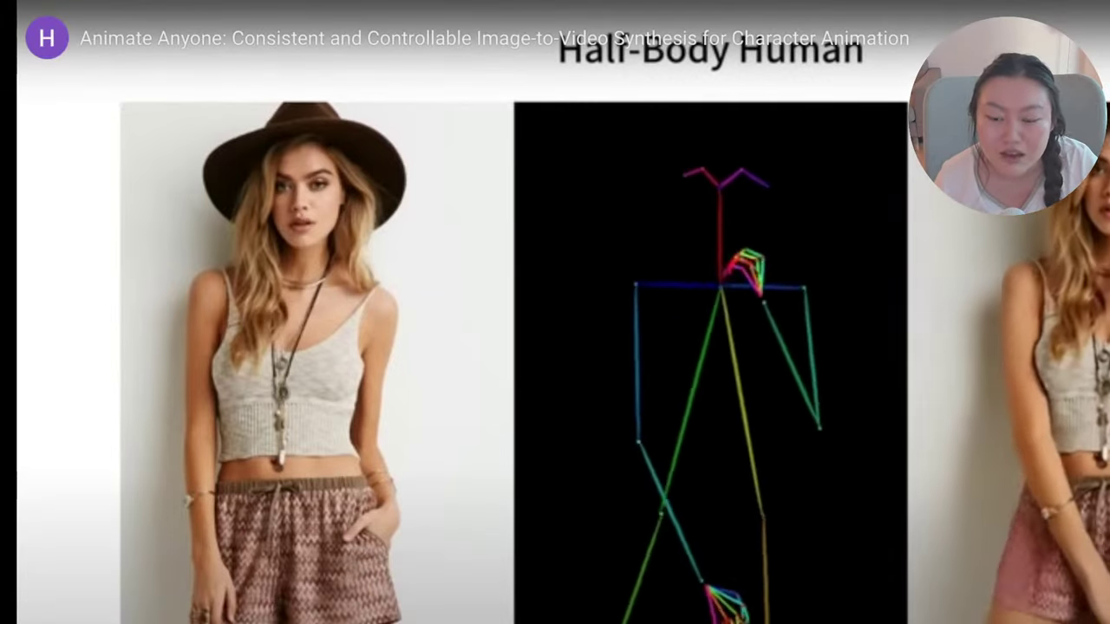
Examine the method diagram, the human, anime and humanoid samples, and the fashion and dance comparisons
scroll(870, 501, "down", 3)
scroll(869, 501, "down", 10)
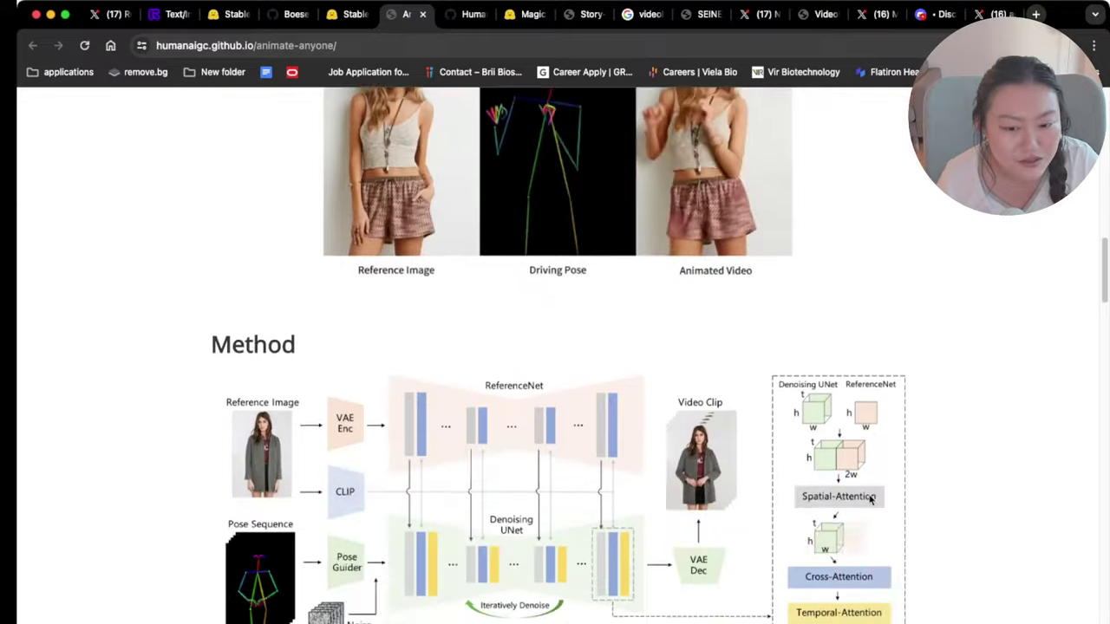
scroll(869, 500, "down", 5)
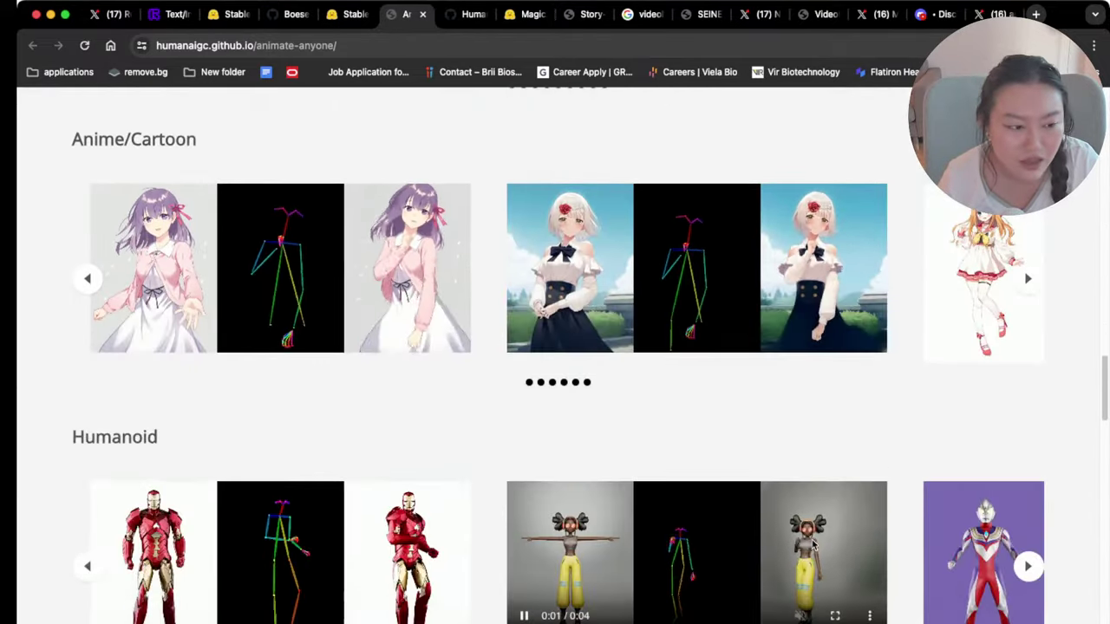
scroll(801, 543, "up", 2)
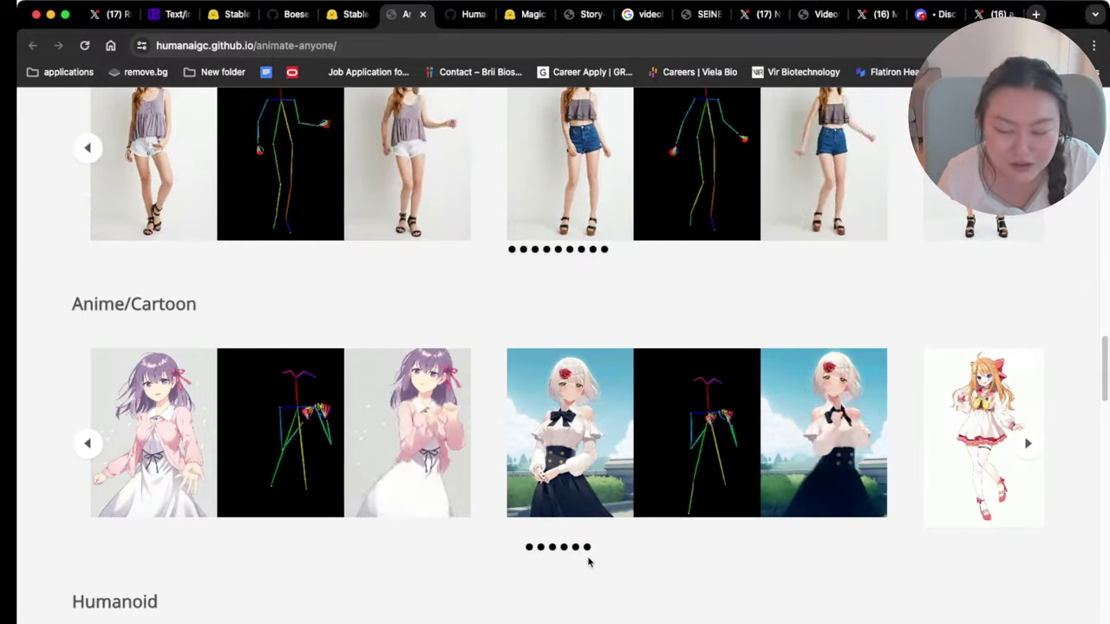
scroll(588, 562, "down", 5)
scroll(588, 562, "up", 1)
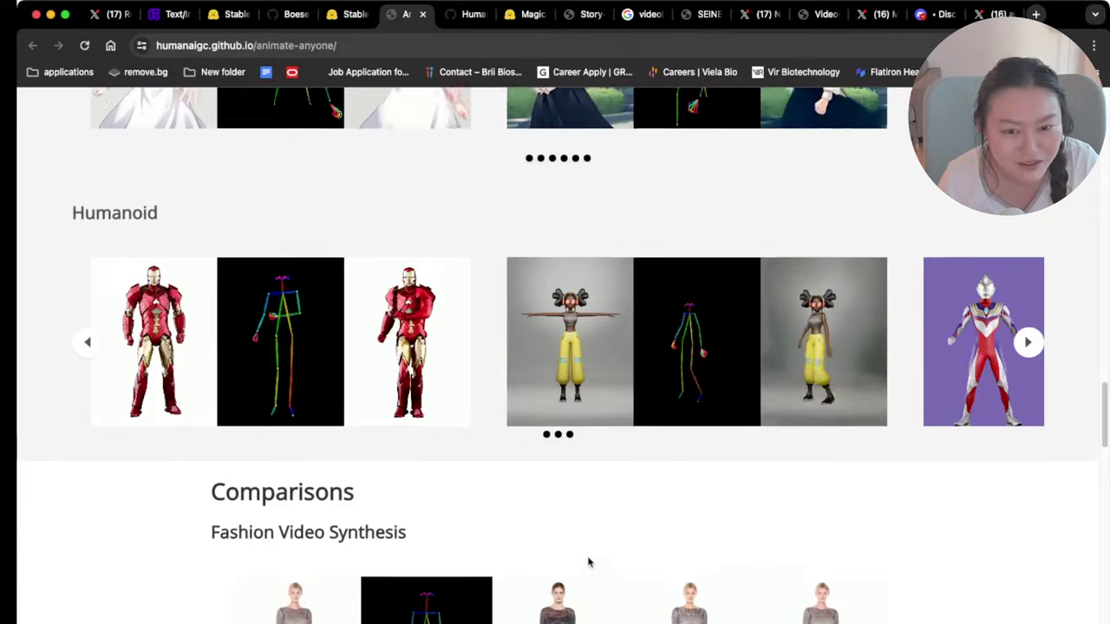
scroll(588, 562, "down", 3)
scroll(588, 562, "down", 1)
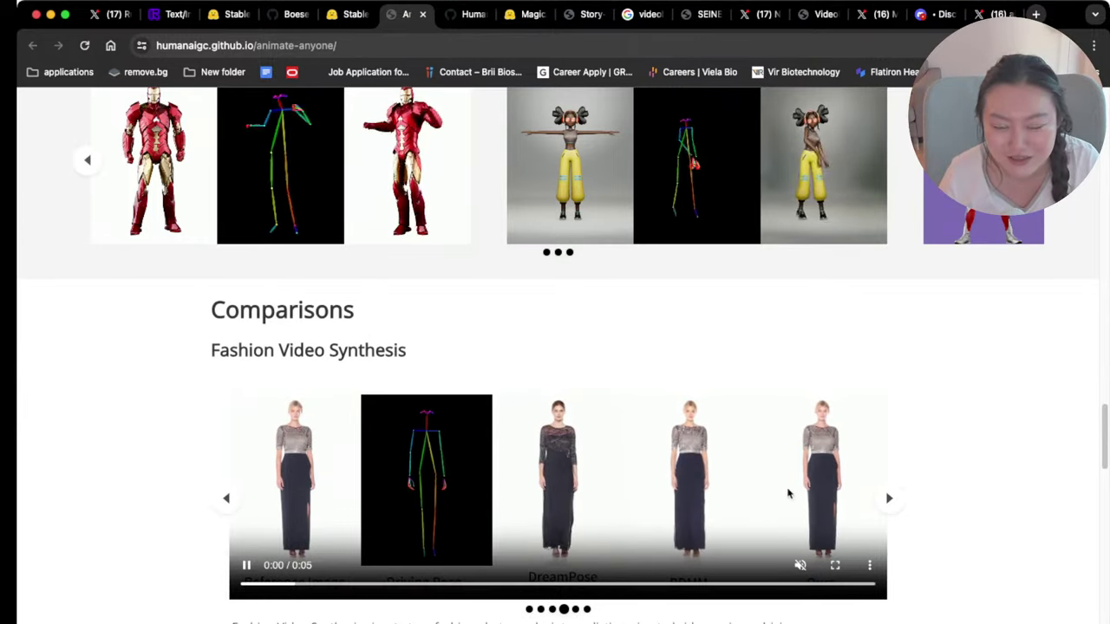
scroll(818, 476, "down", 2)
scroll(818, 476, "down", 2)
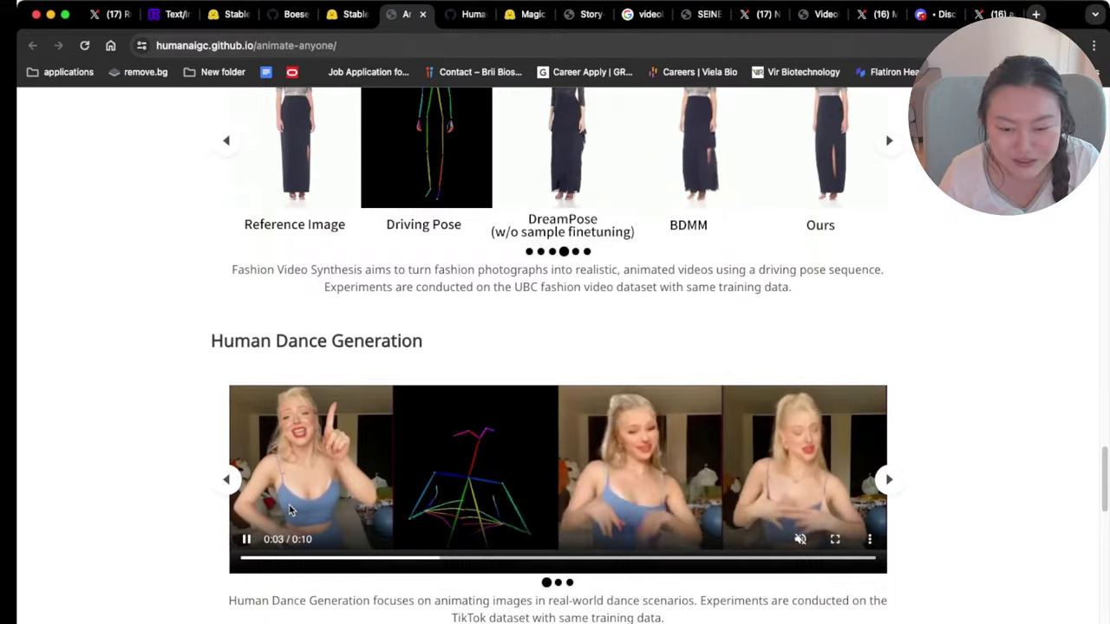
scroll(291, 511, "down", 3)
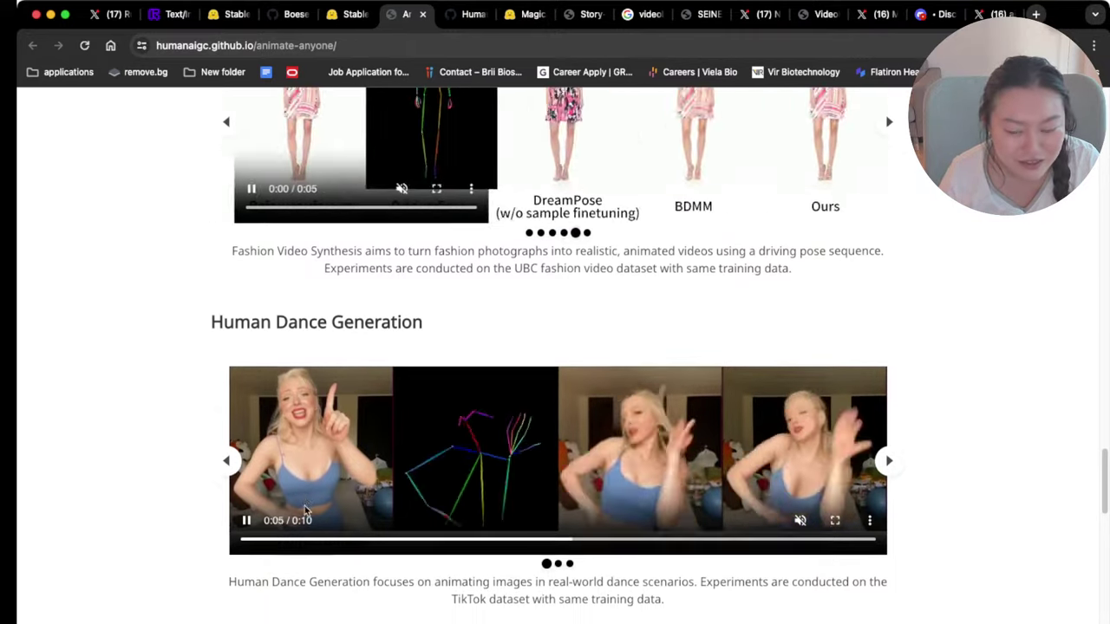
Return to the paper's heading and highlight the Alibaba Group affiliation beneath the authors
scroll(305, 511, "up", 2)
scroll(450, 231, "up", 20)
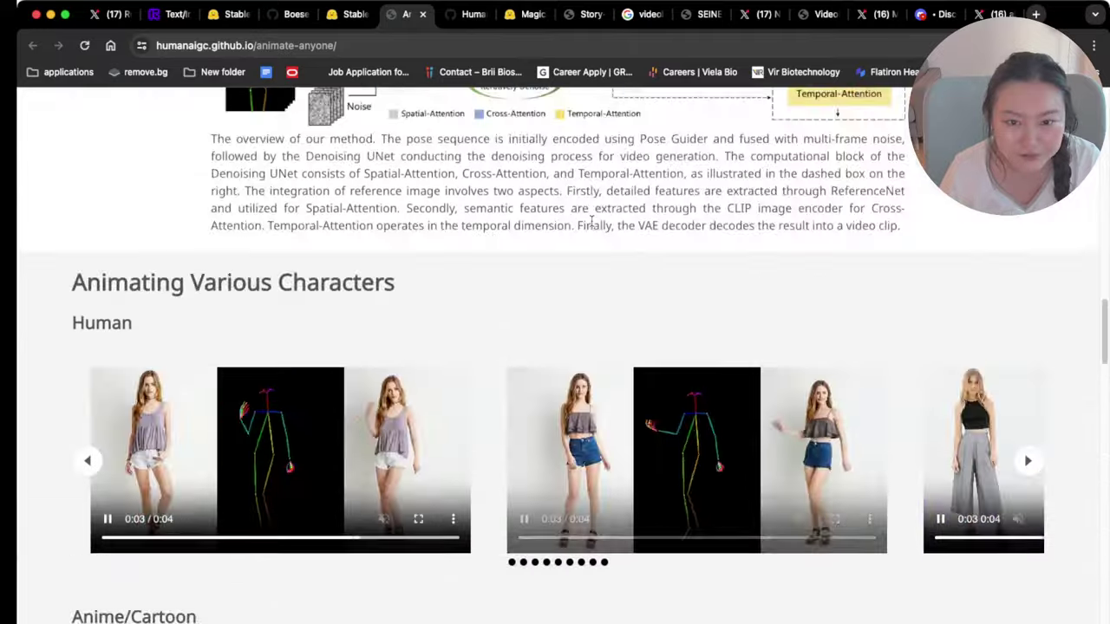
scroll(594, 223, "up", 12)
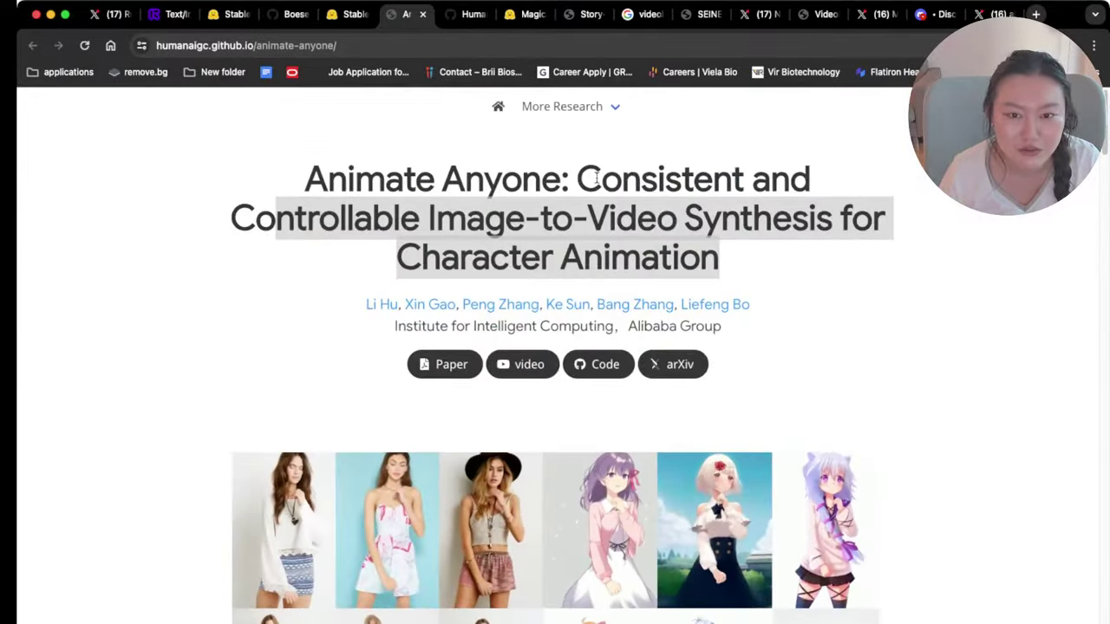
left_click(661, 184)
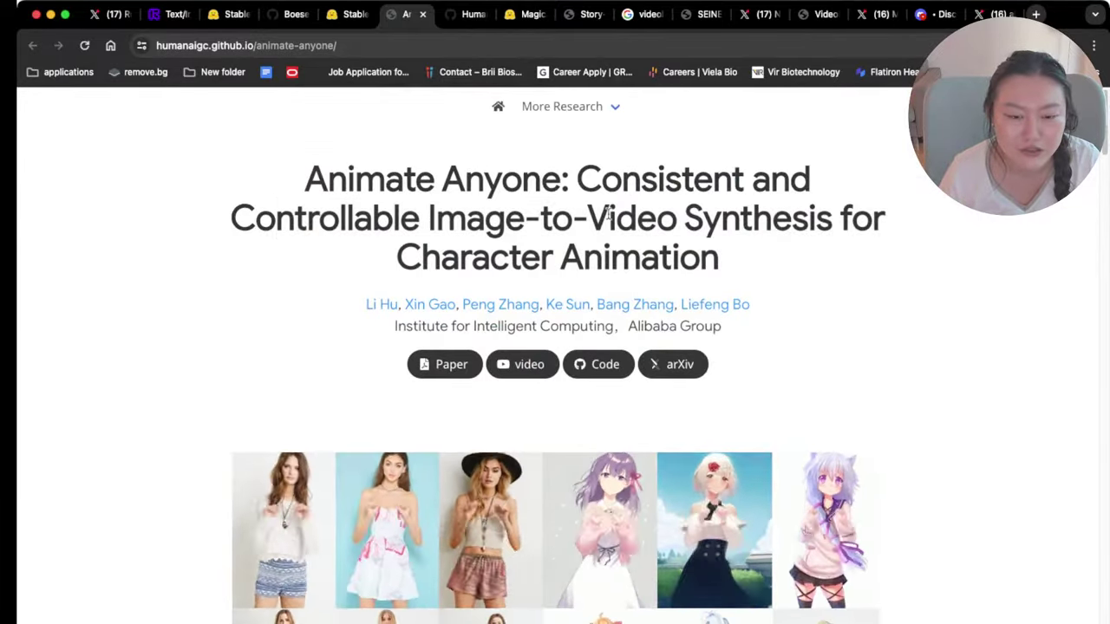
left_click_drag(662, 326, 423, 330)
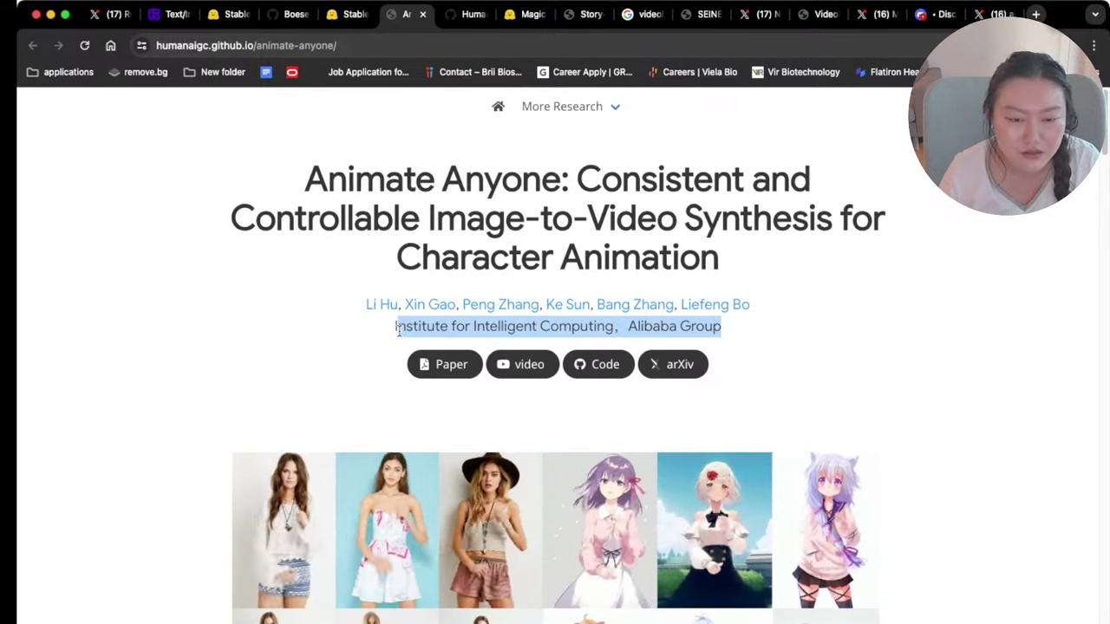
left_click(626, 327)
left_click_drag(623, 328, 734, 331)
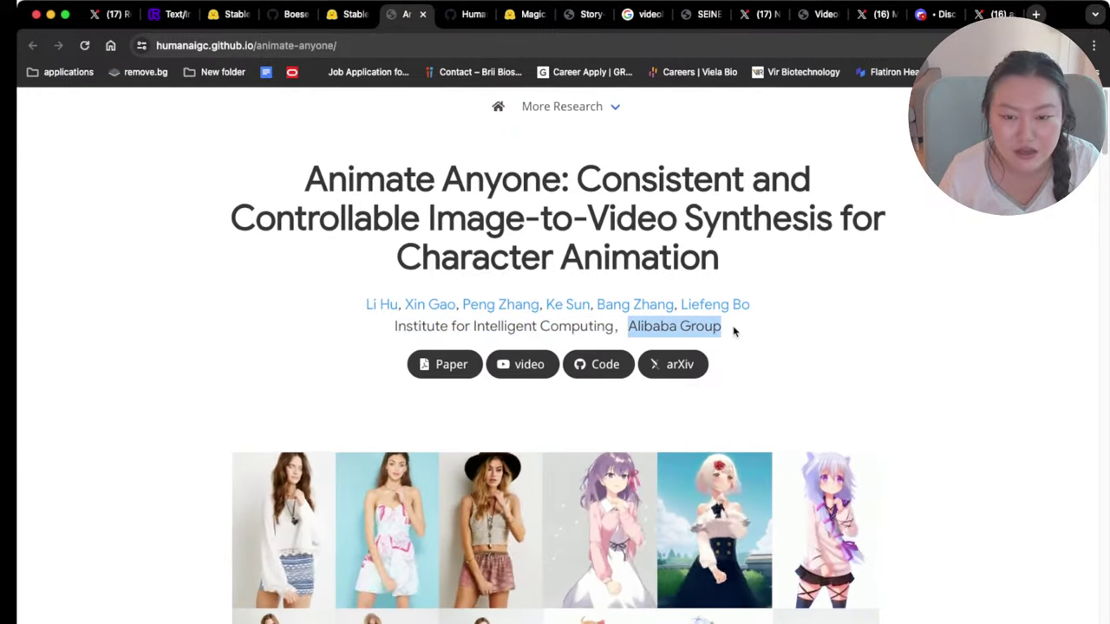
left_click(400, 195)
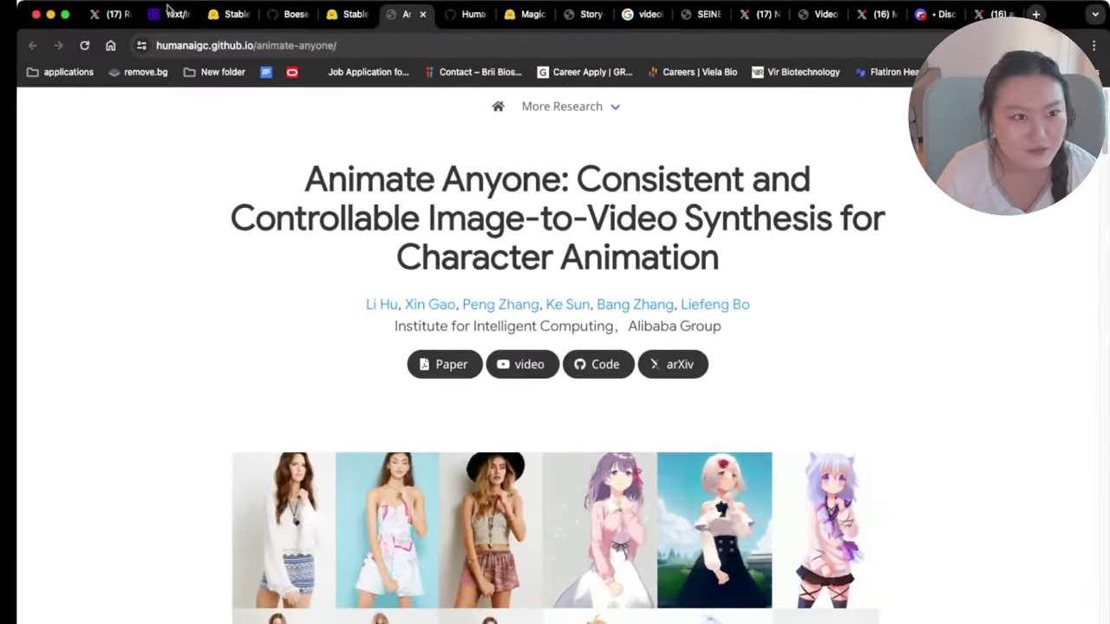
Switch back to Runway Gen-2 and view the finished sloth and dinosaur videos
left_click(178, 15)
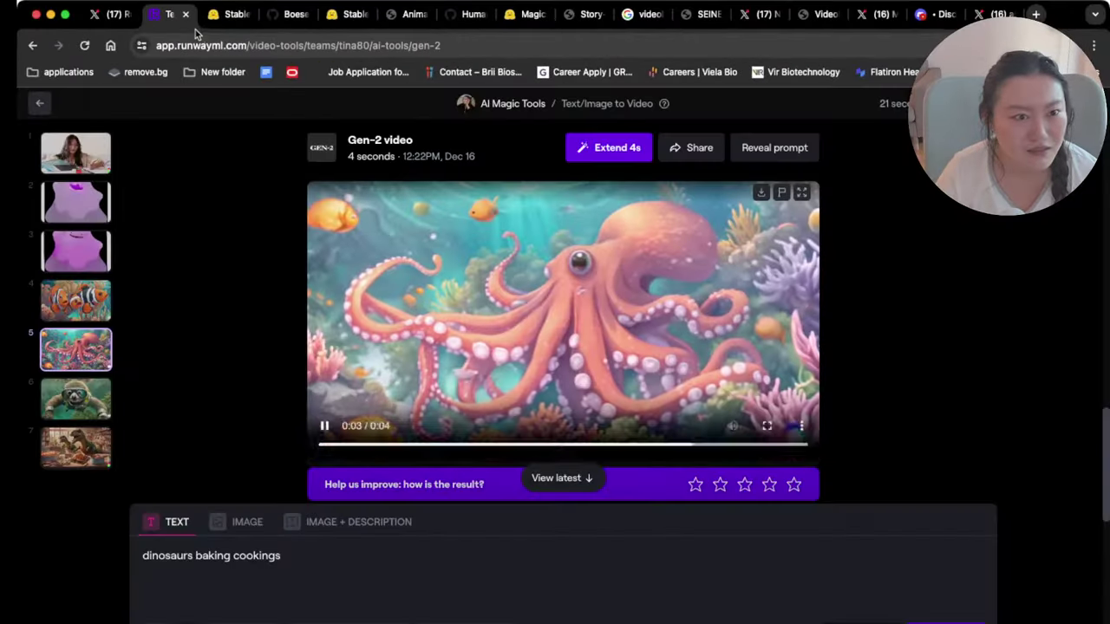
left_click(97, 408)
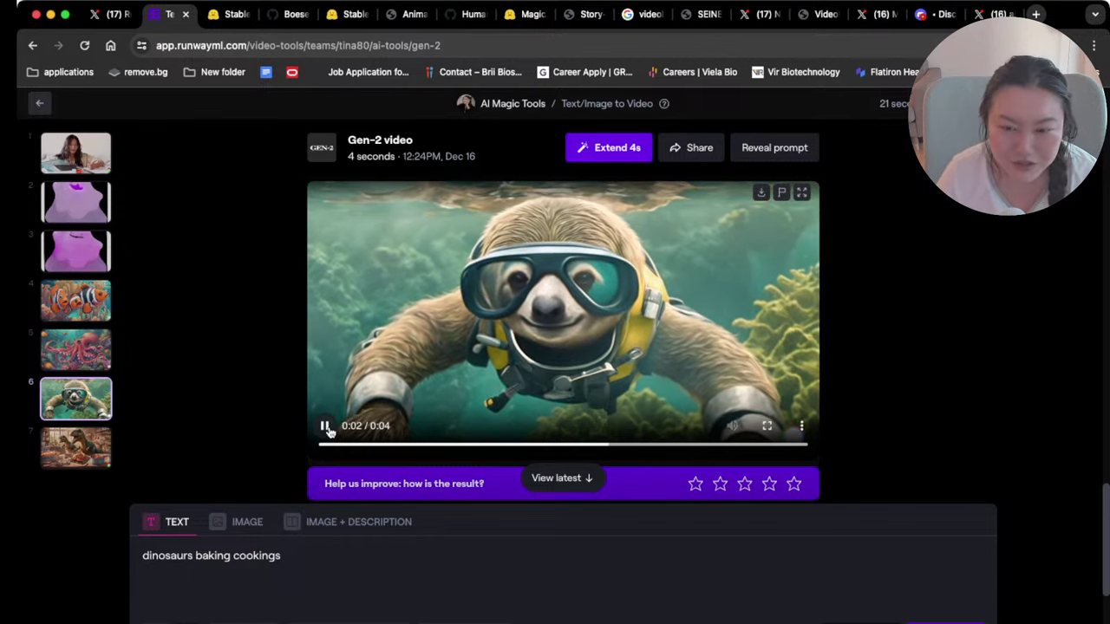
left_click(76, 447)
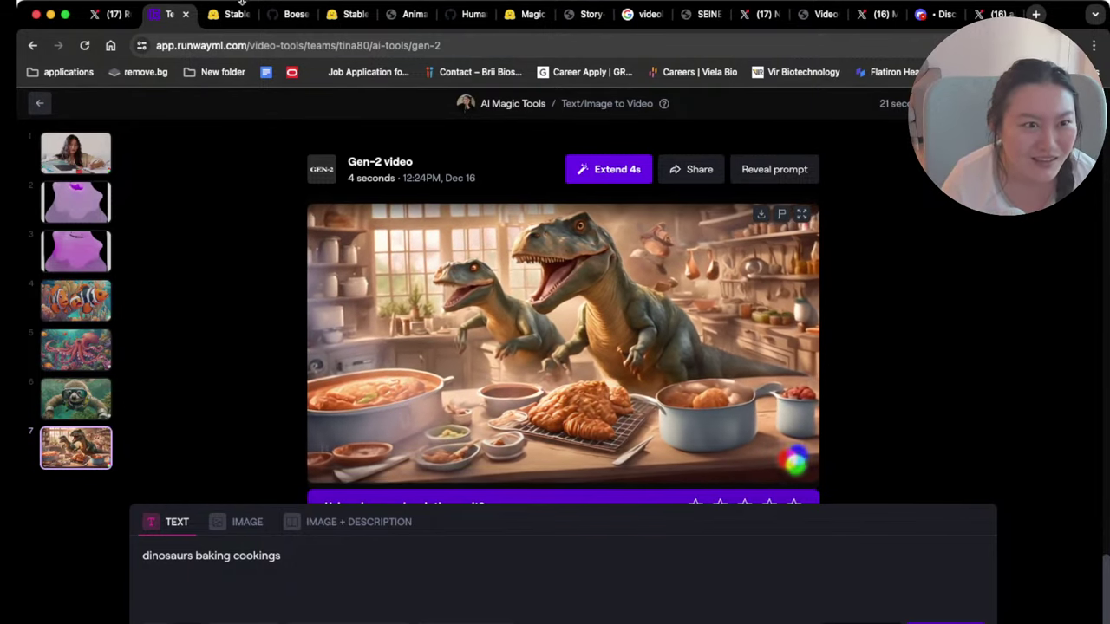
Switch to the Stable Video Diffusion demo on Hugging Face, then open its creator's profile and look through the collections, papers and spaces
key("ctrl+Tab")
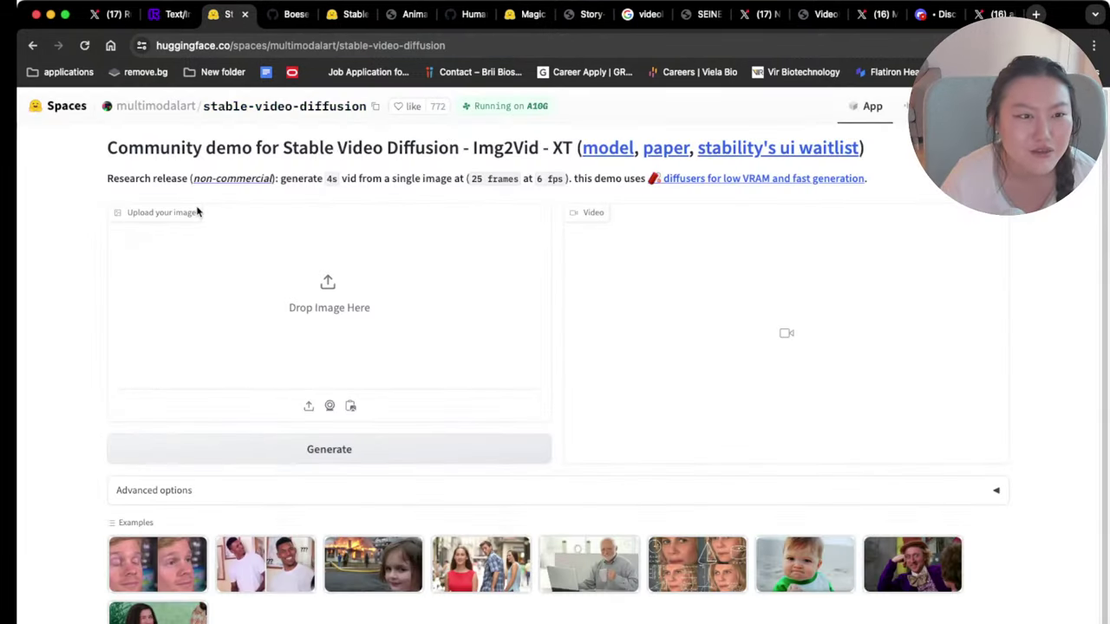
left_click_drag(108, 173, 336, 149)
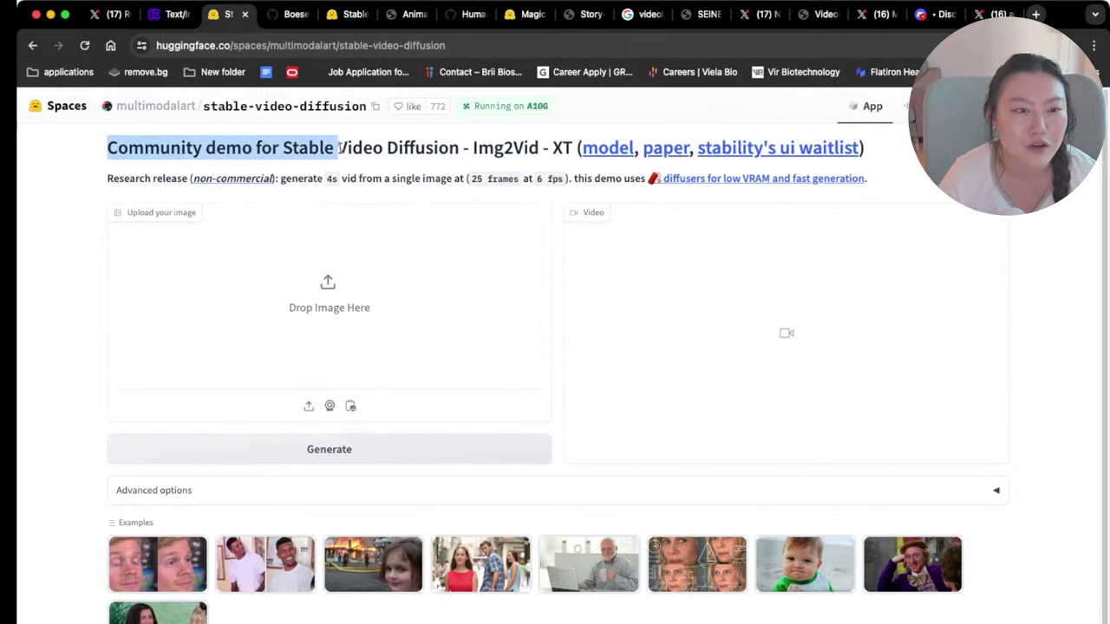
left_click(162, 109)
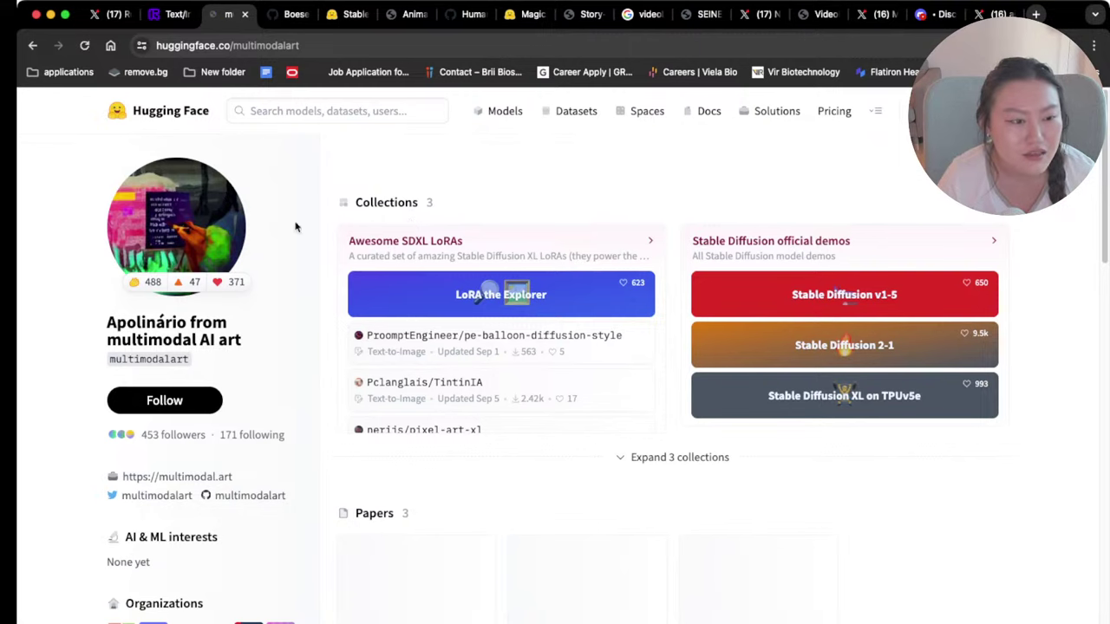
scroll(298, 319, "down", 1)
scroll(520, 390, "down", 3)
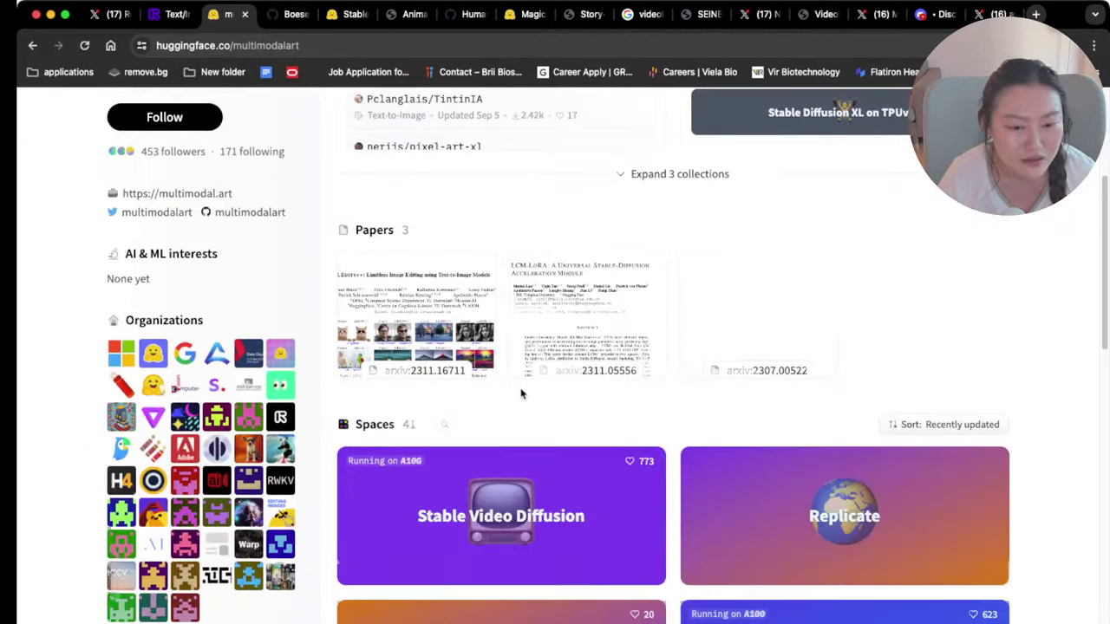
scroll(520, 390, "down", 3)
scroll(520, 390, "up", 6)
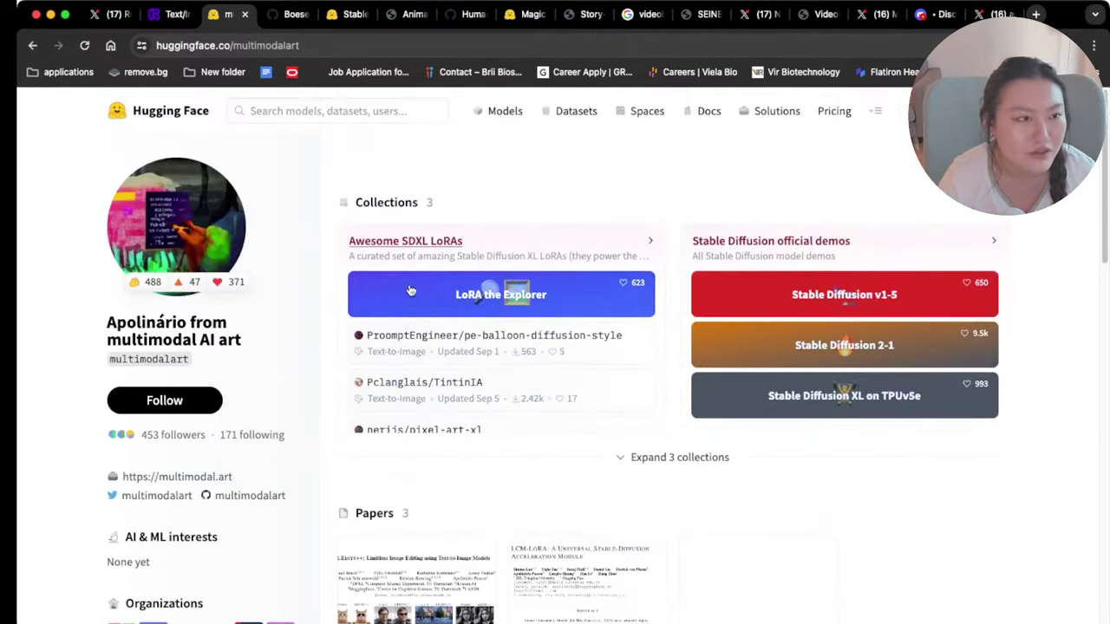
View the MagicDance repository's README, place the Hugging Face page after it and return that page to the Stable Video Diffusion demo
left_click(289, 13)
scroll(954, 382, "up", 10)
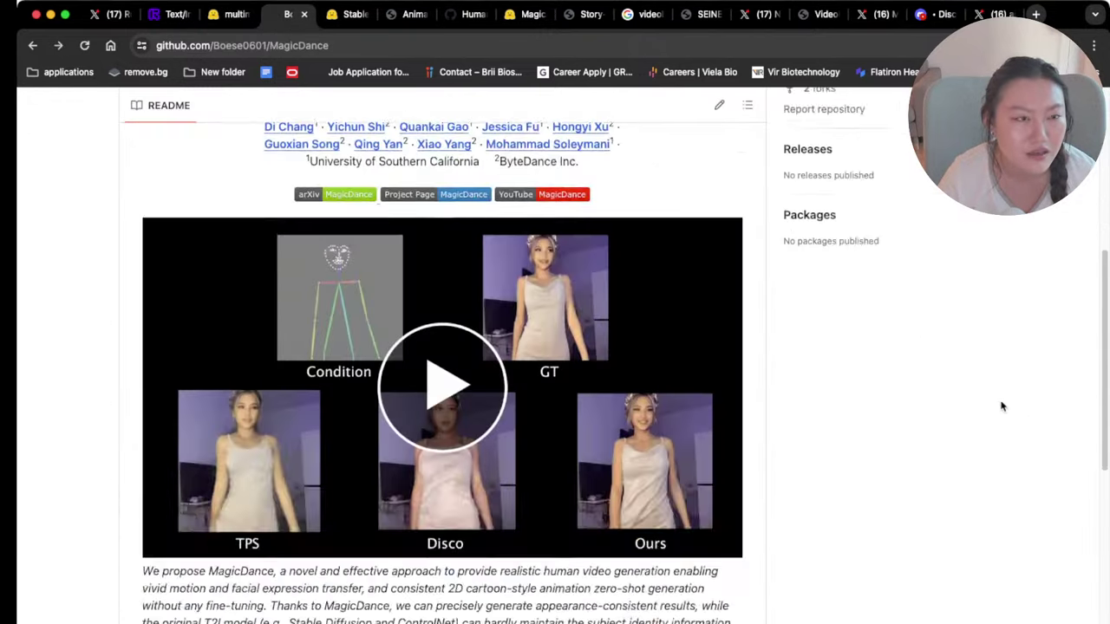
scroll(936, 384, "up", 2)
scroll(936, 385, "down", 5)
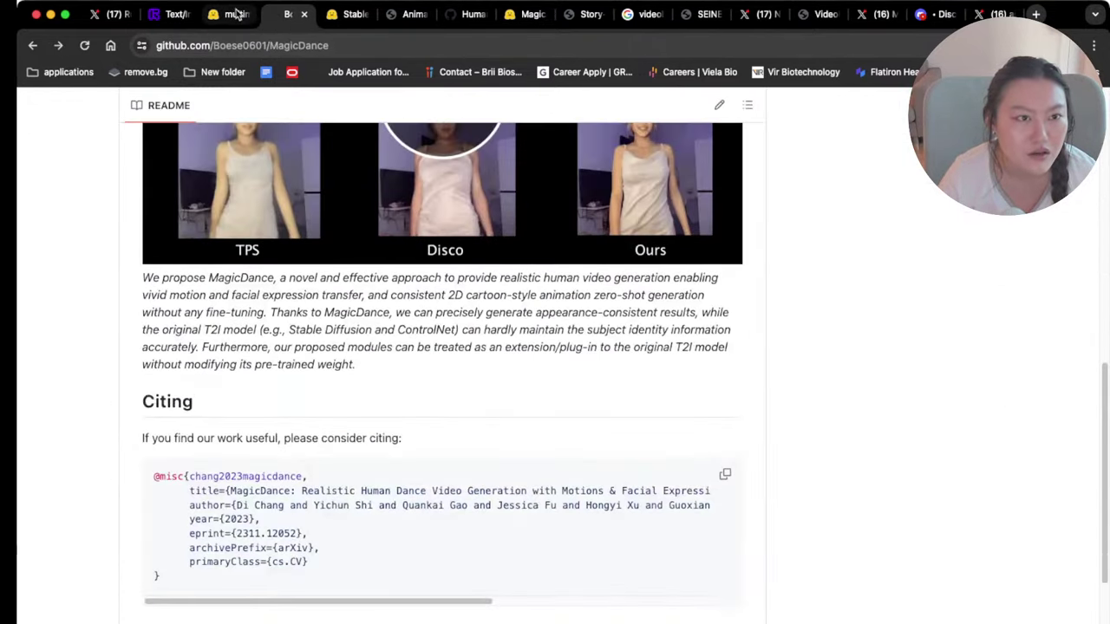
left_click_drag(236, 12, 267, 17)
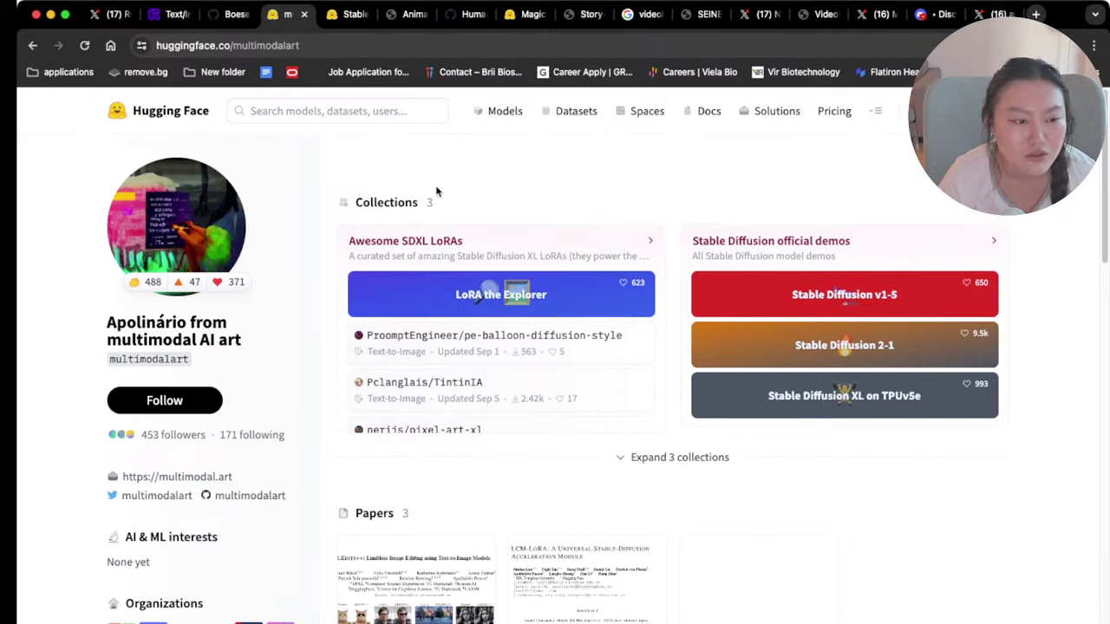
key("super+bracketleft")
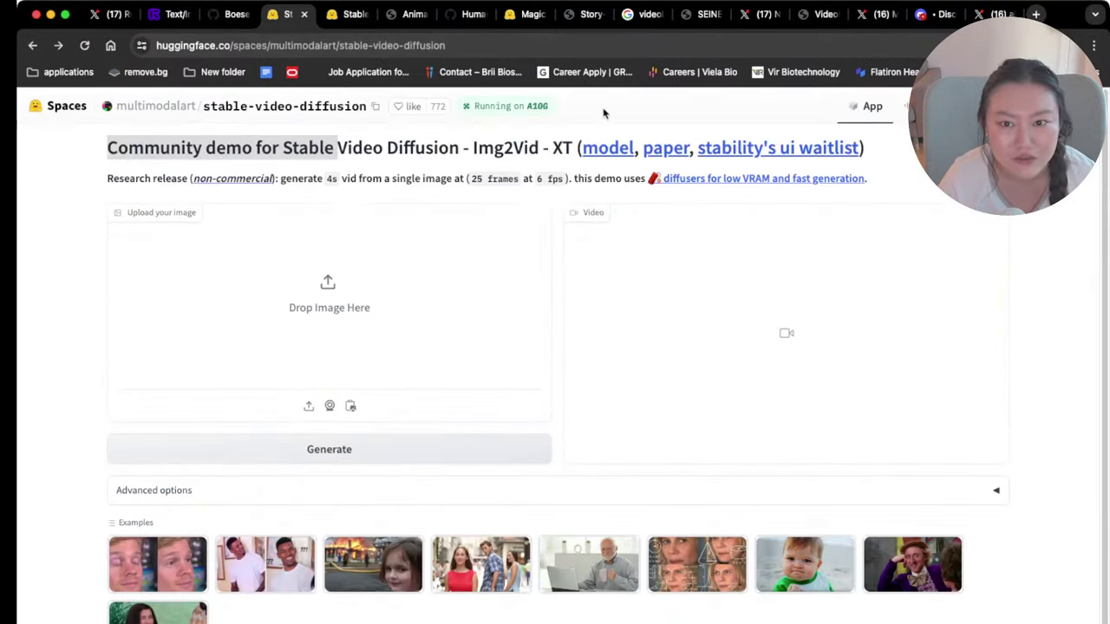
Switch to the Stable Video Diffusion demo with the woman-on-rocks photo and replay its generated video several times
left_click(346, 15)
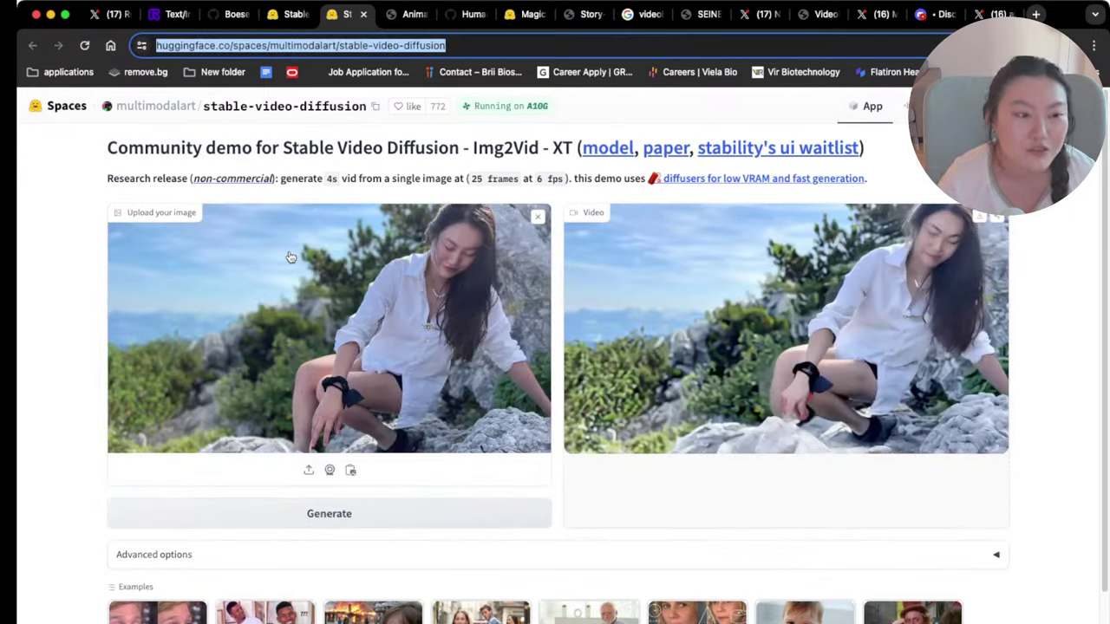
mouse_move(857, 332)
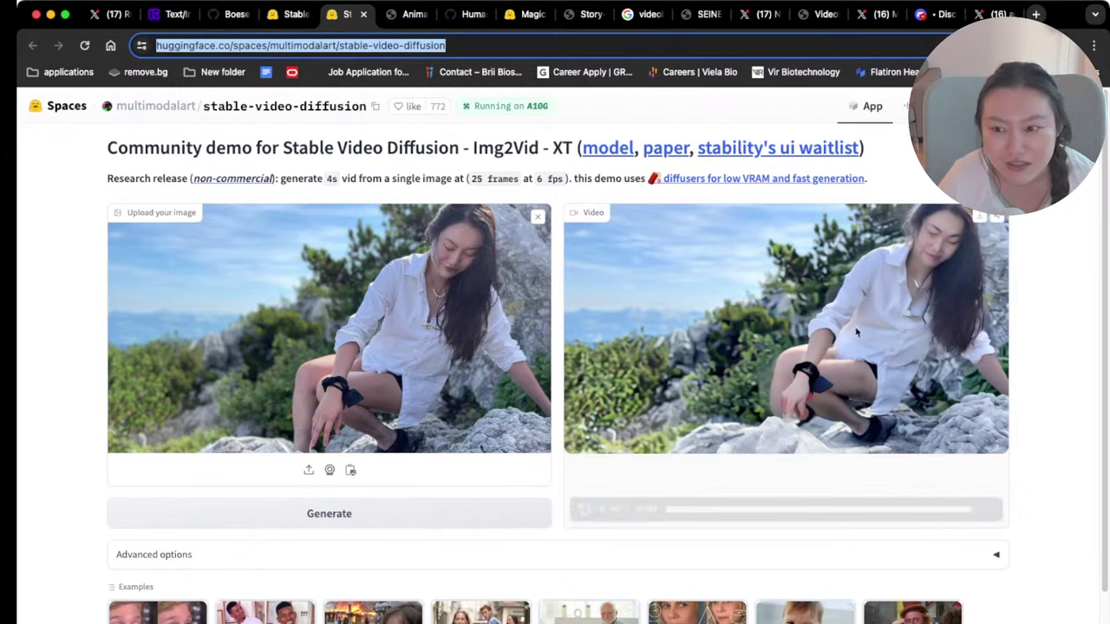
left_click(585, 510)
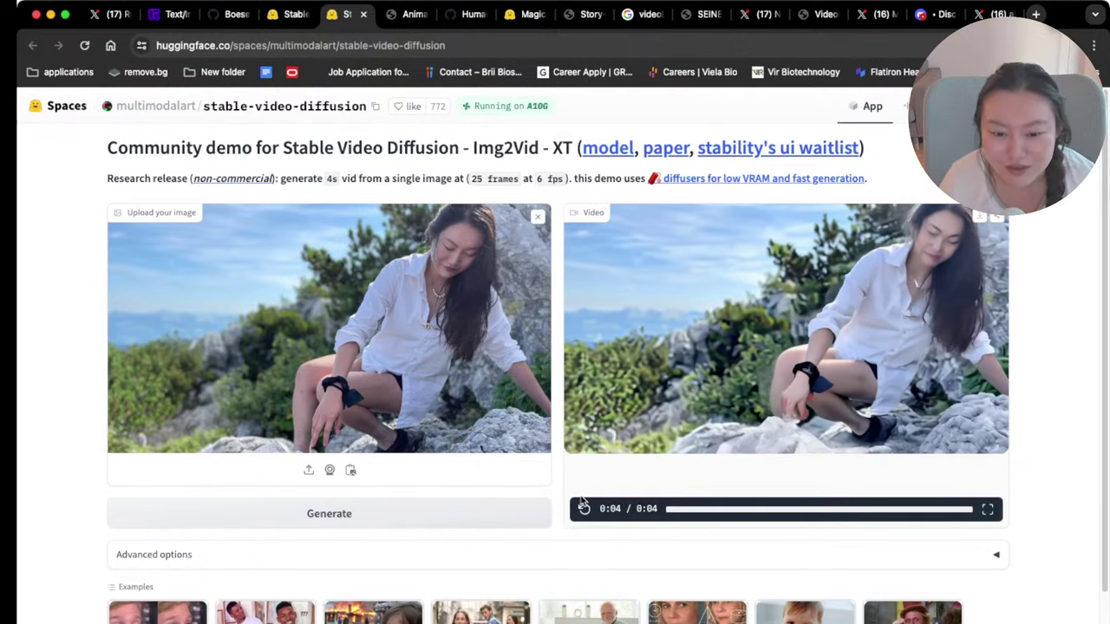
left_click(584, 509)
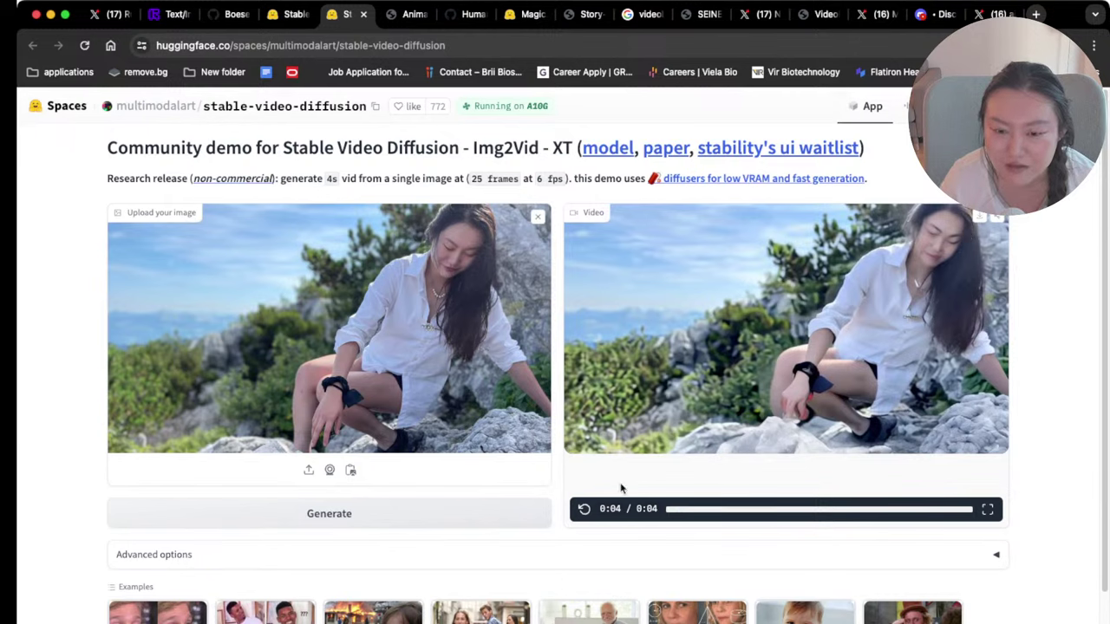
left_click(584, 509)
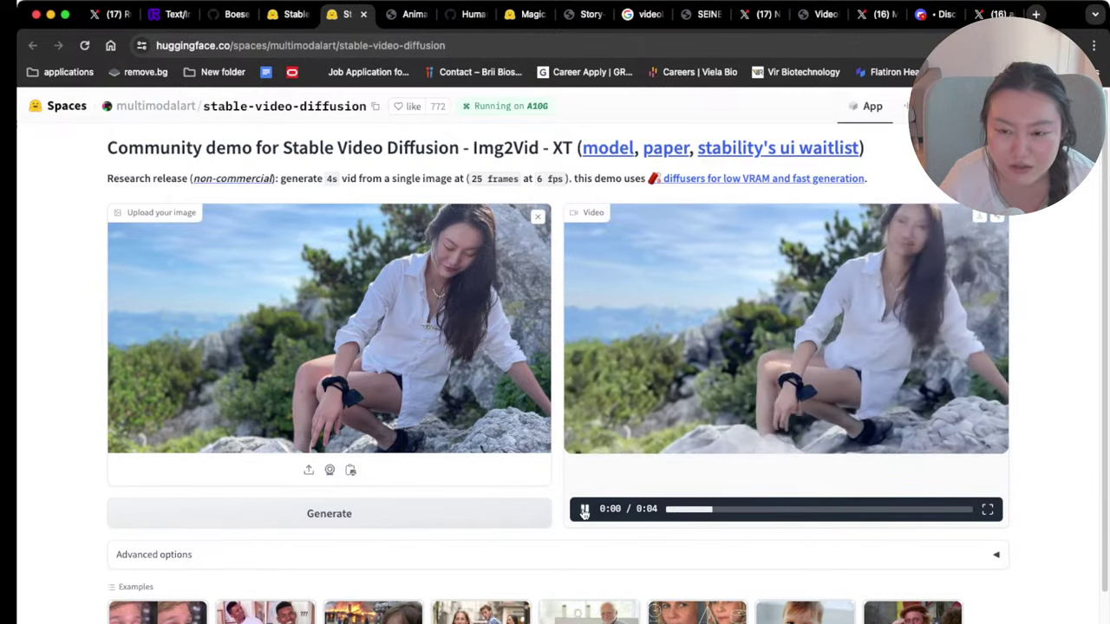
Load the example image of the man looking back at the woman in red and generate a video from it
scroll(472, 552, "down", 2)
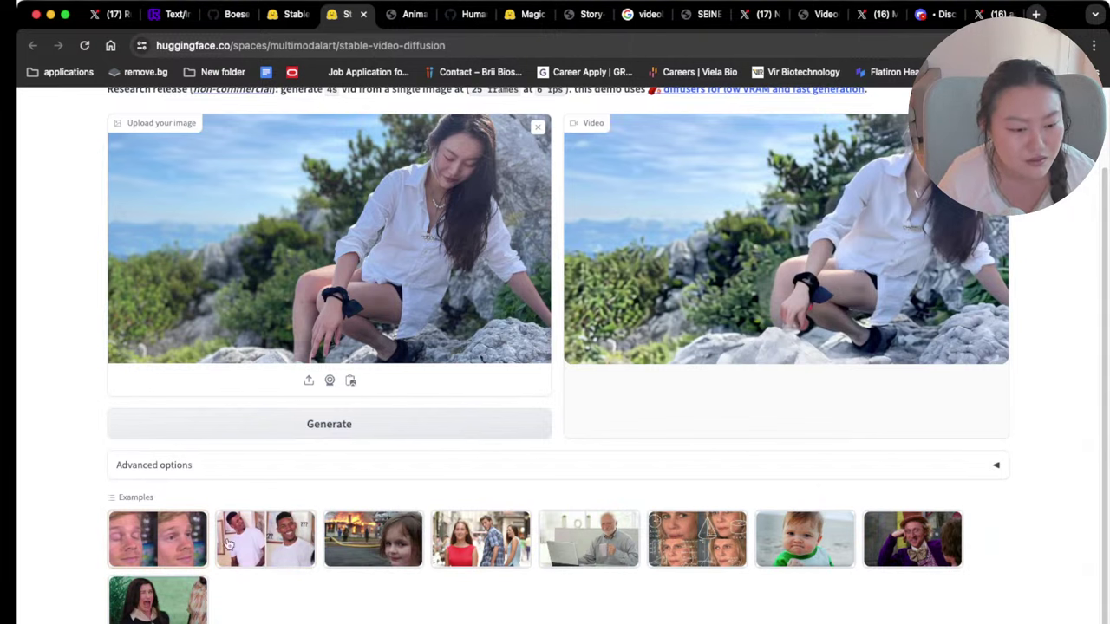
left_click(475, 546)
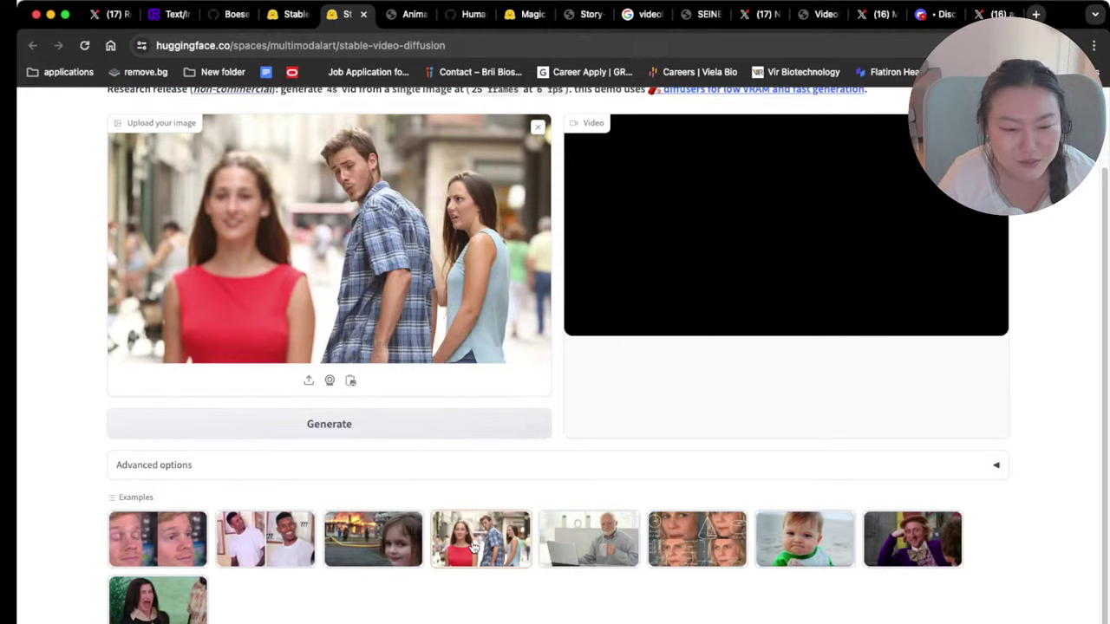
left_click(359, 426)
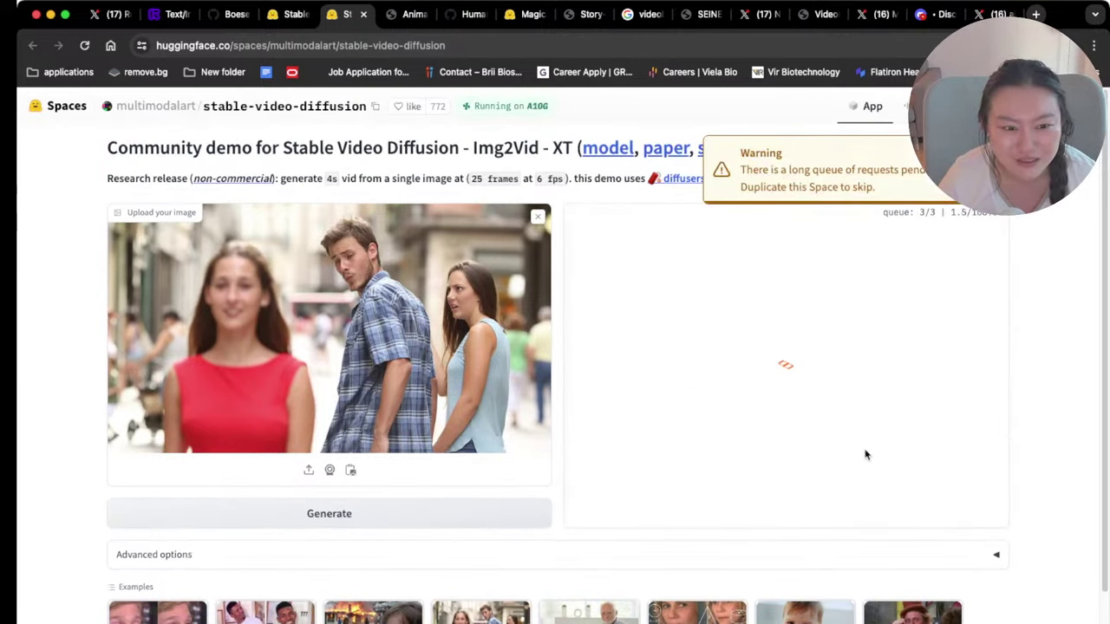
scroll(865, 454, "down", 1)
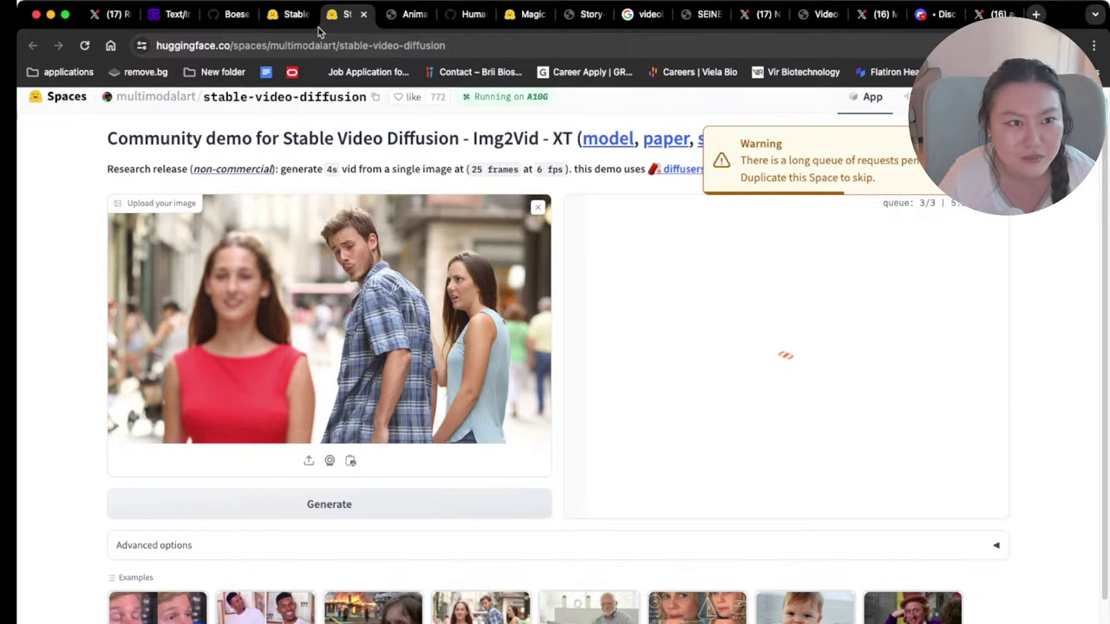
scroll(644, 409, "down", 2)
scroll(644, 409, "up", 2)
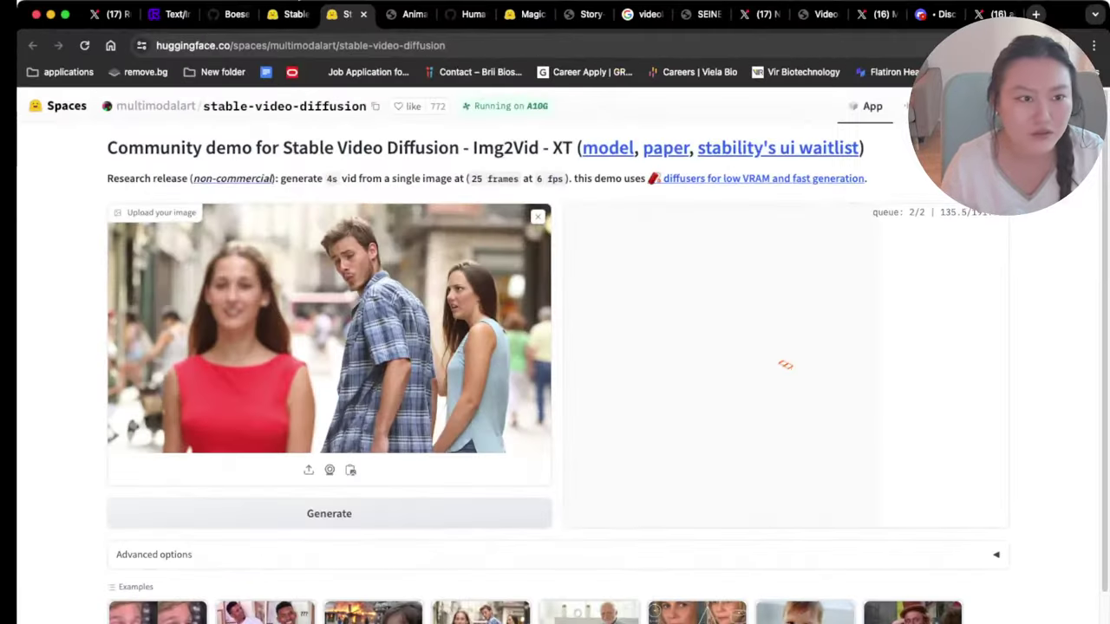
key("super+r")
left_click(295, 42)
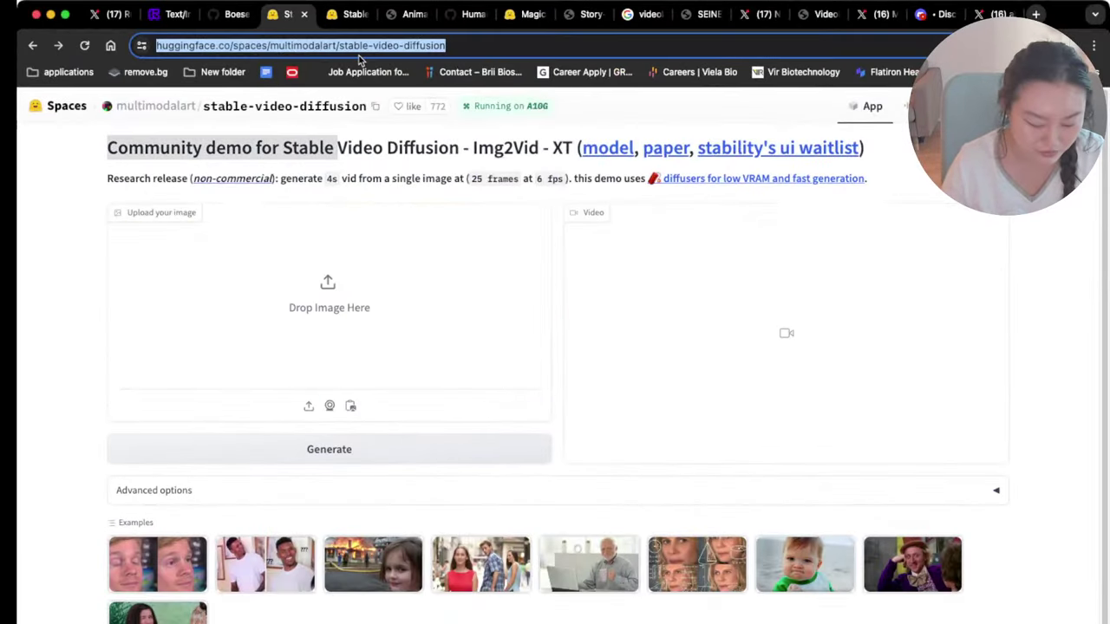
type("c")
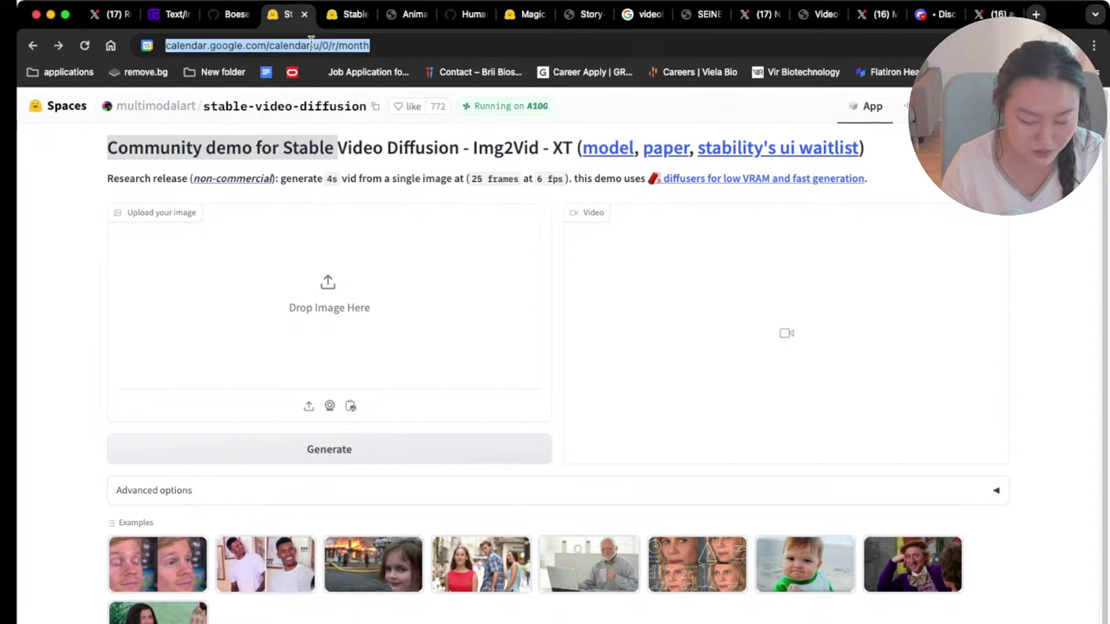
key("BackSpace")
key("BackSpace")
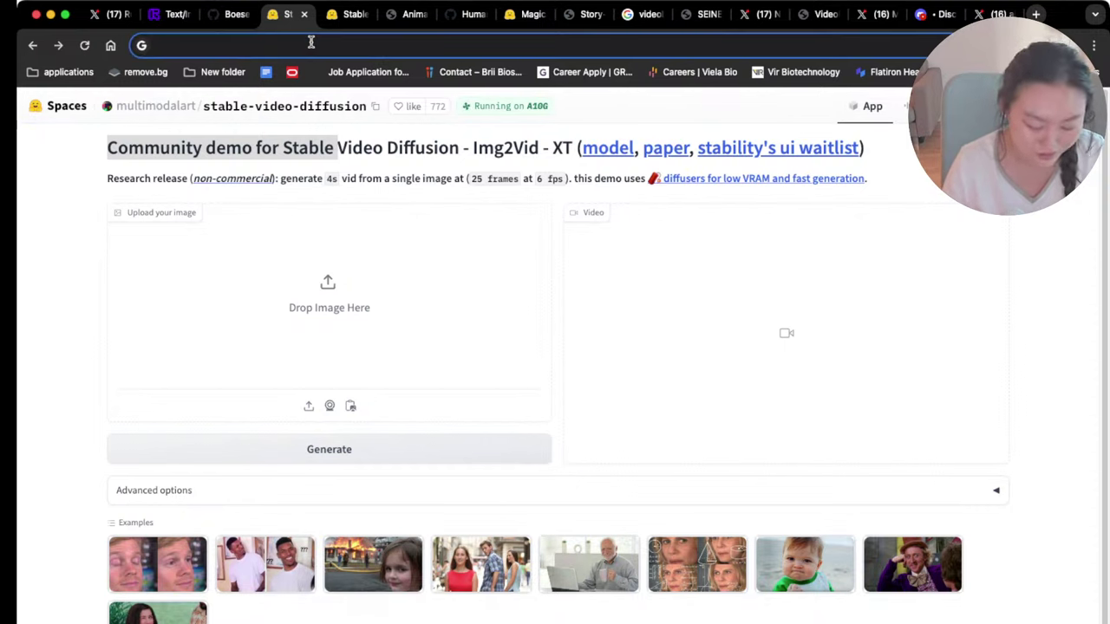
type("c")
key("Escape")
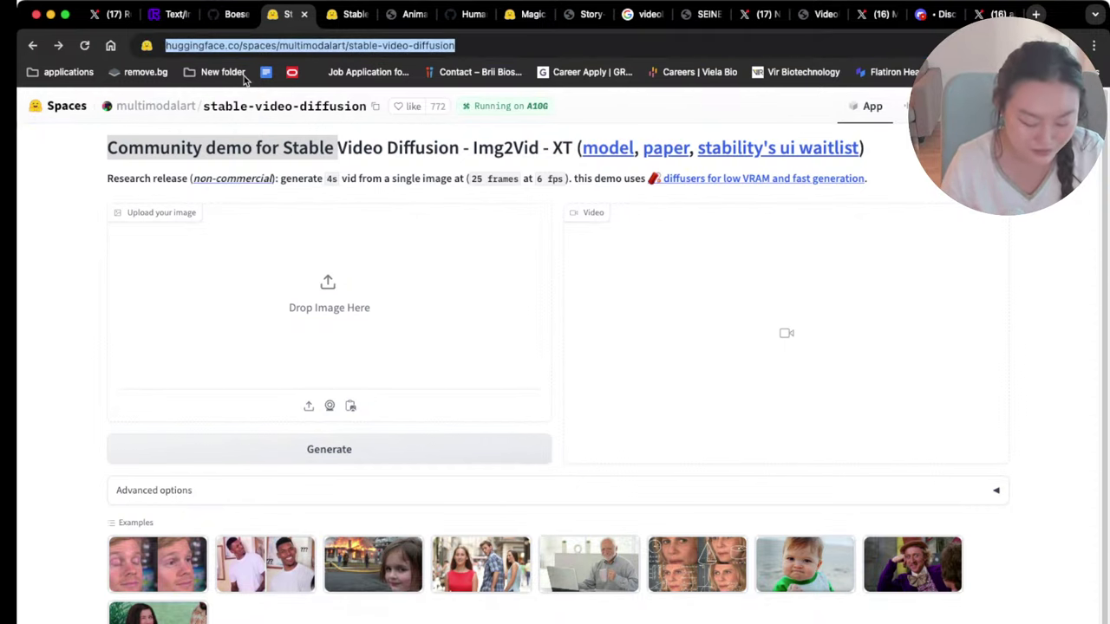
left_click(503, 169)
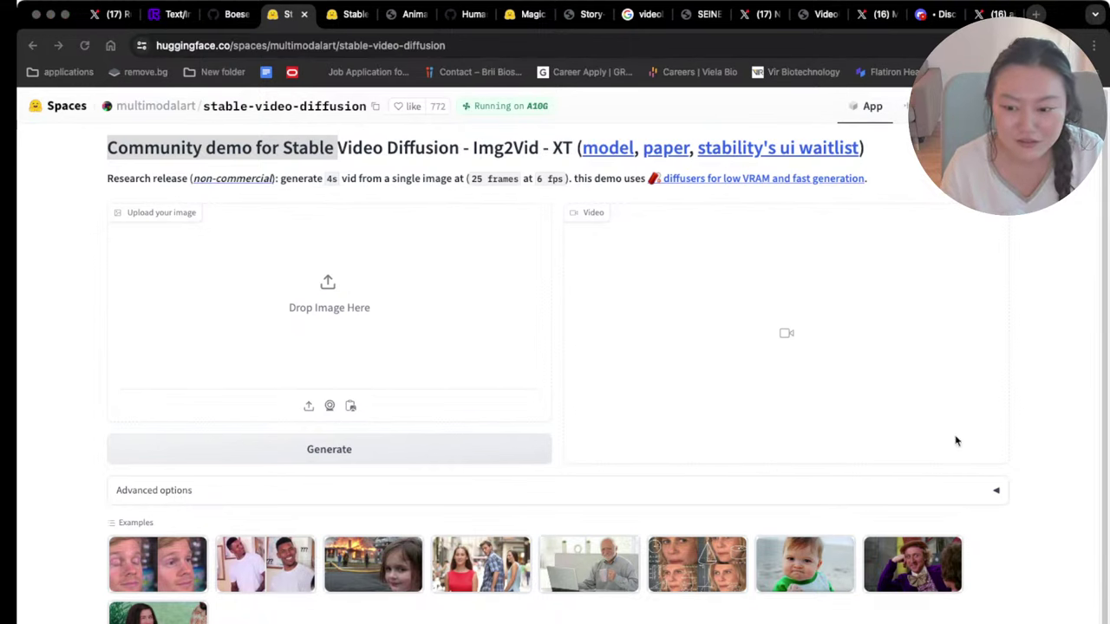
key("super+l")
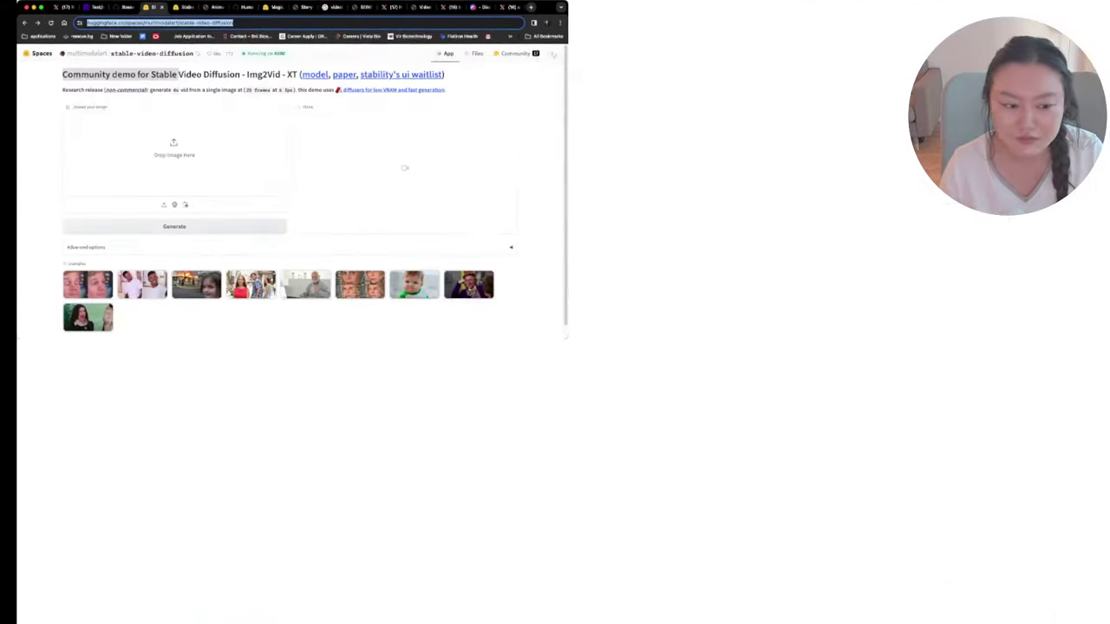
left_click(485, 256)
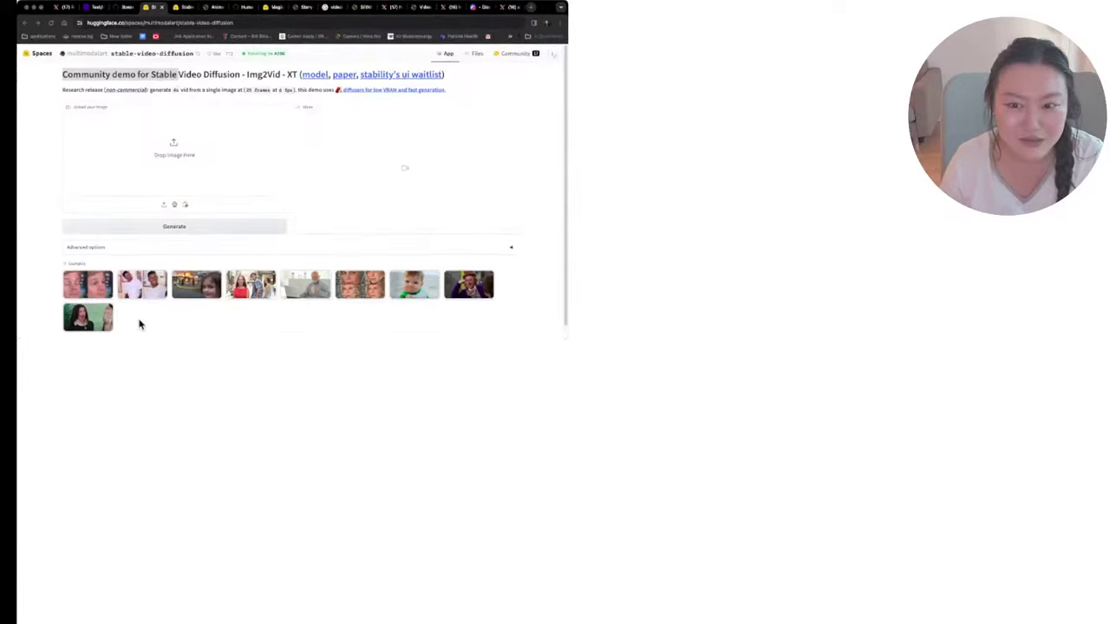
left_click(781, 331)
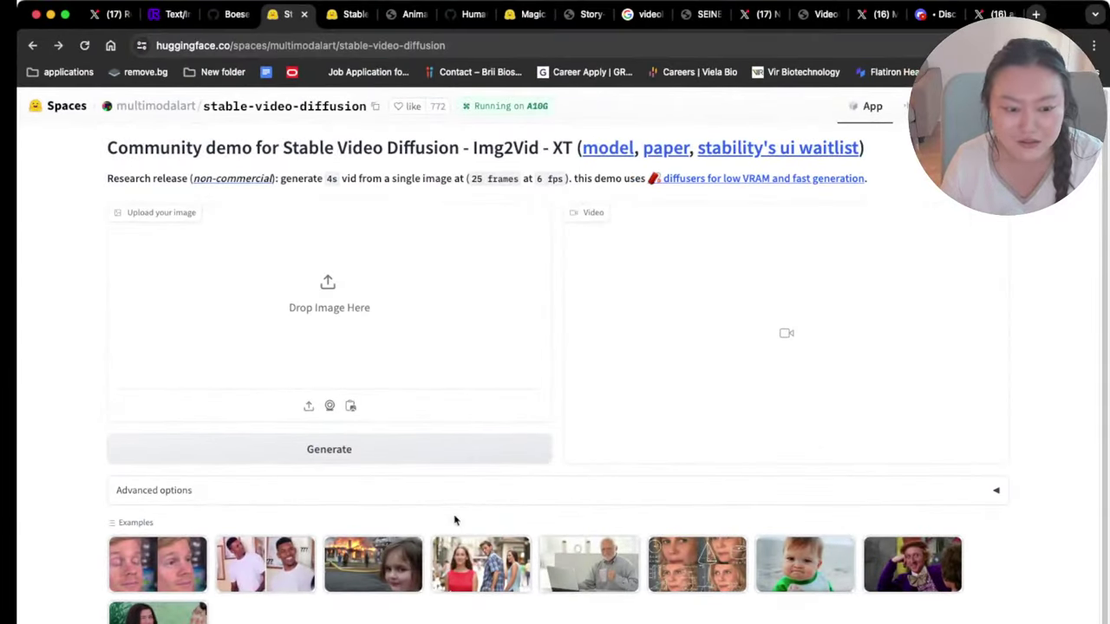
Generate a video from the same woman-in-red example in the empty demo page and check the queue of the earlier request
left_click(476, 580)
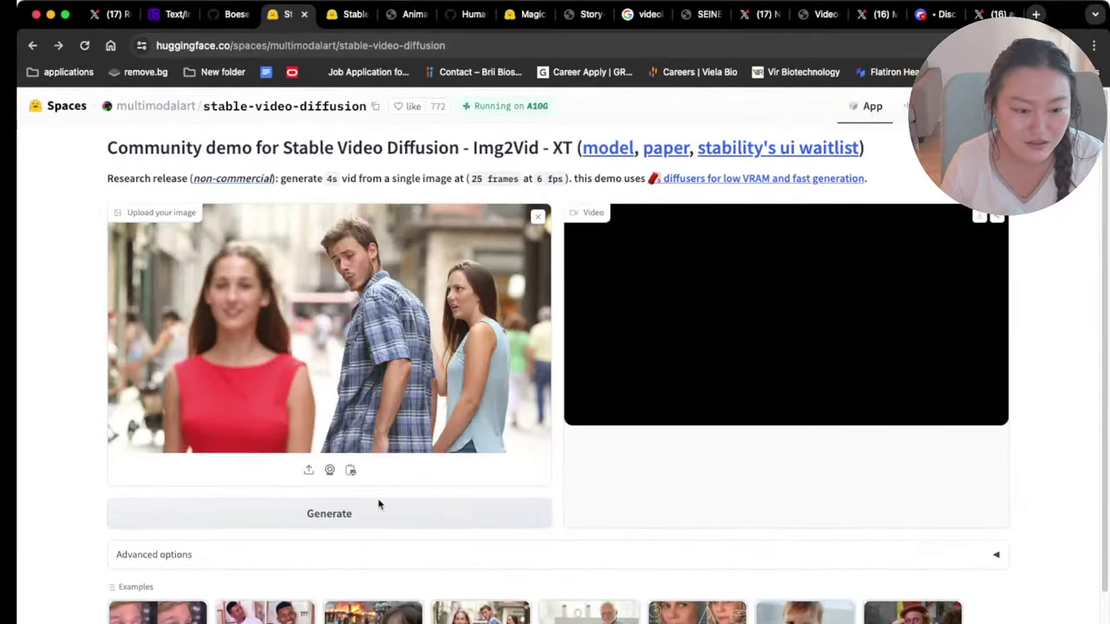
left_click(378, 508)
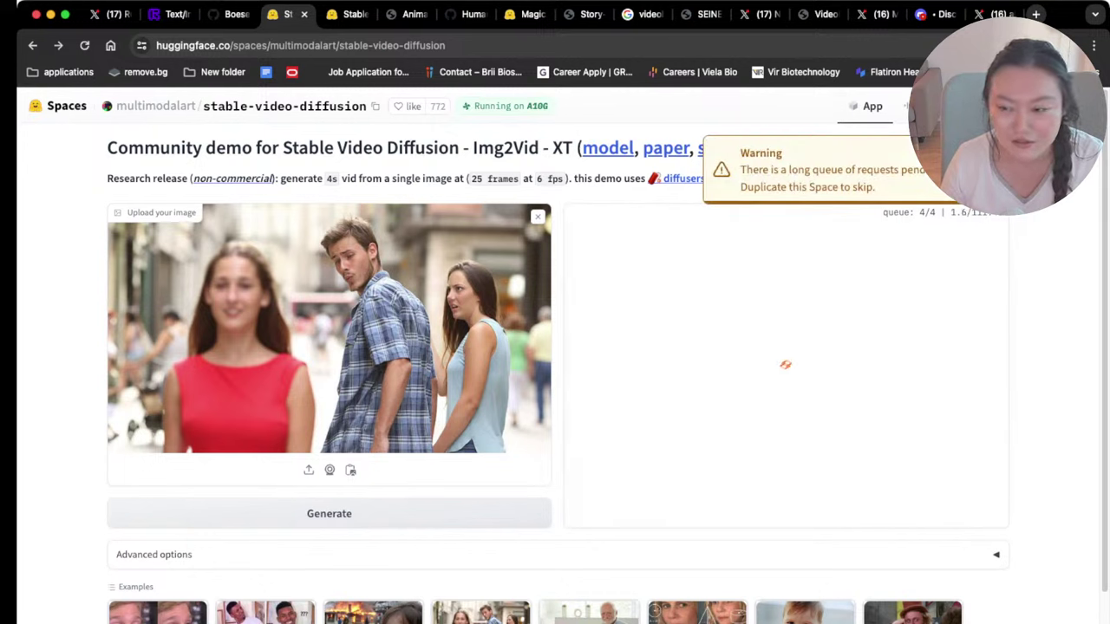
left_click(347, 14)
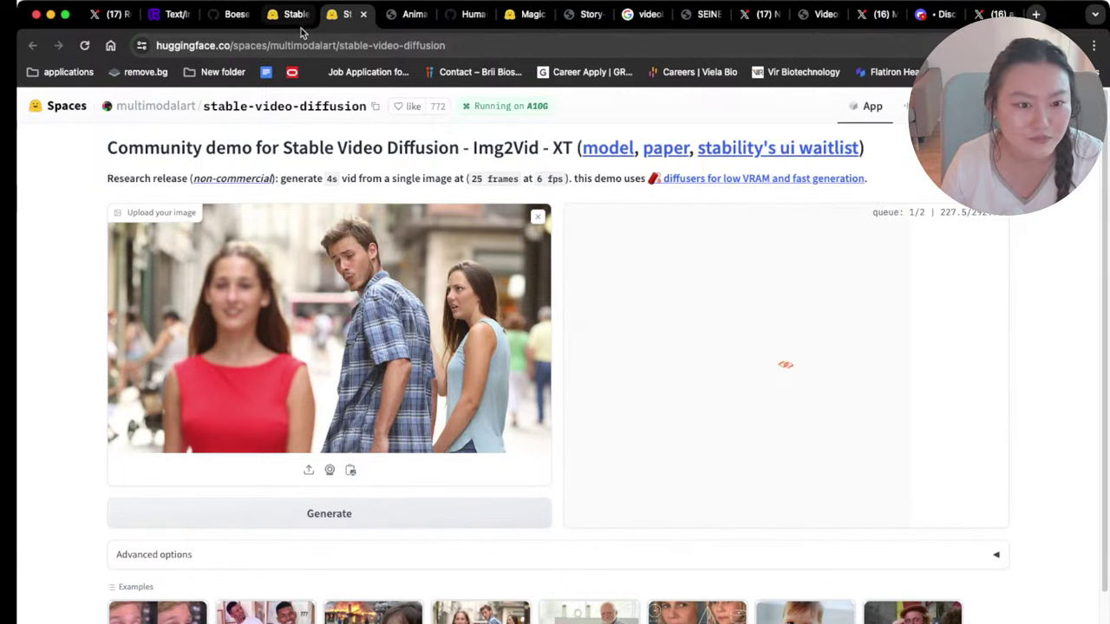
left_click(313, 43)
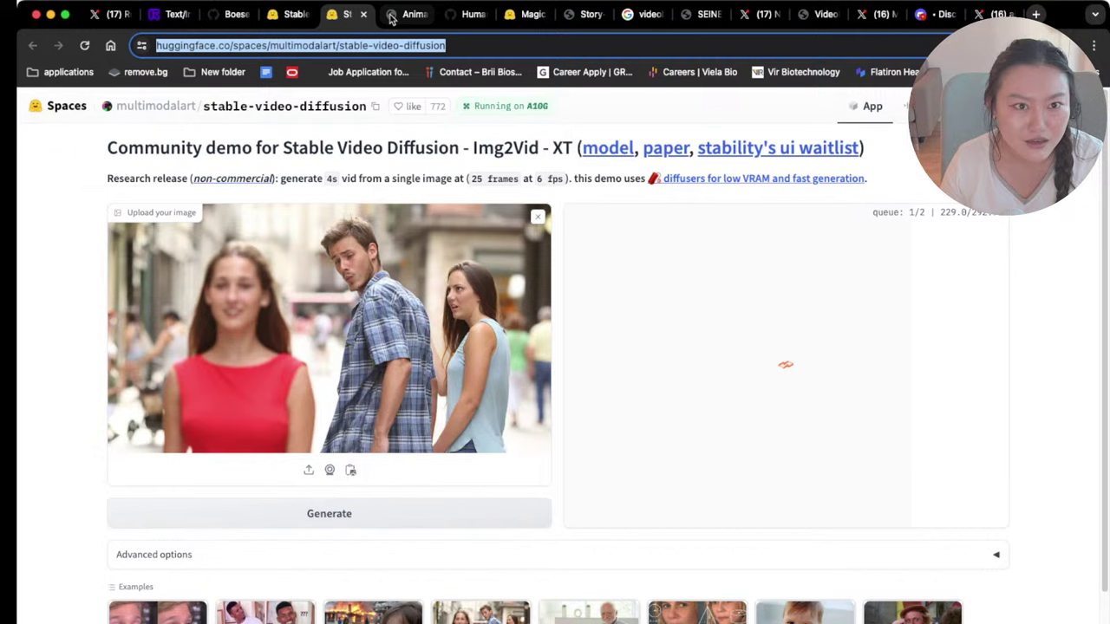
left_click(286, 15)
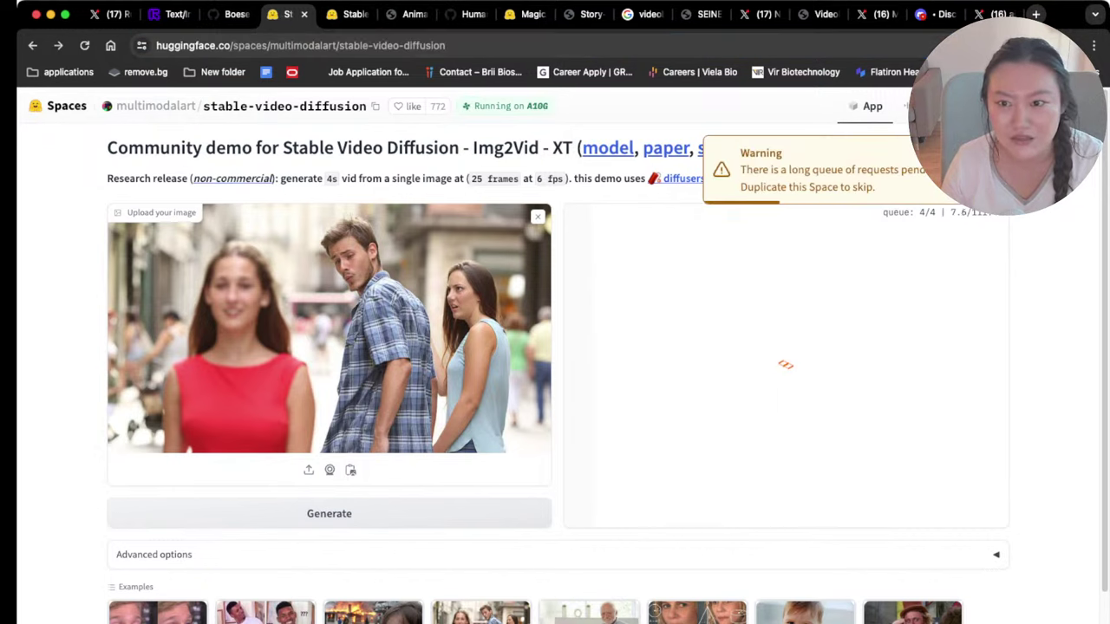
Check the pending Stable Video Diffusion request once more and switch to the Animate Anyone project page to view its samples
scroll(529, 341, "down", 2)
left_click(555, 367)
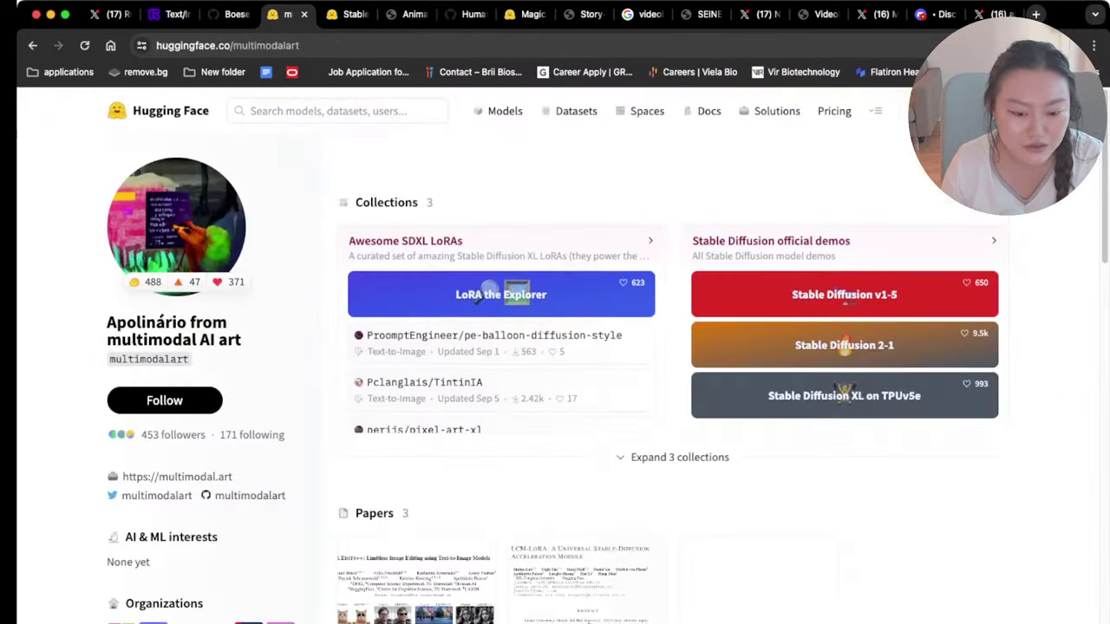
left_click(347, 15)
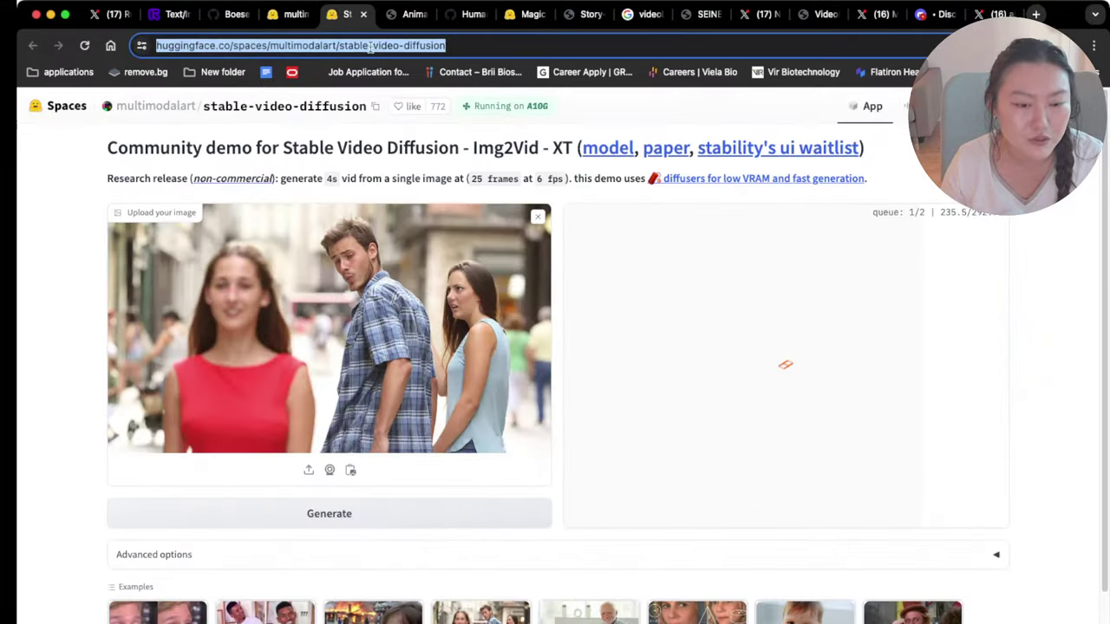
left_click(409, 18)
scroll(704, 355, "down", 3)
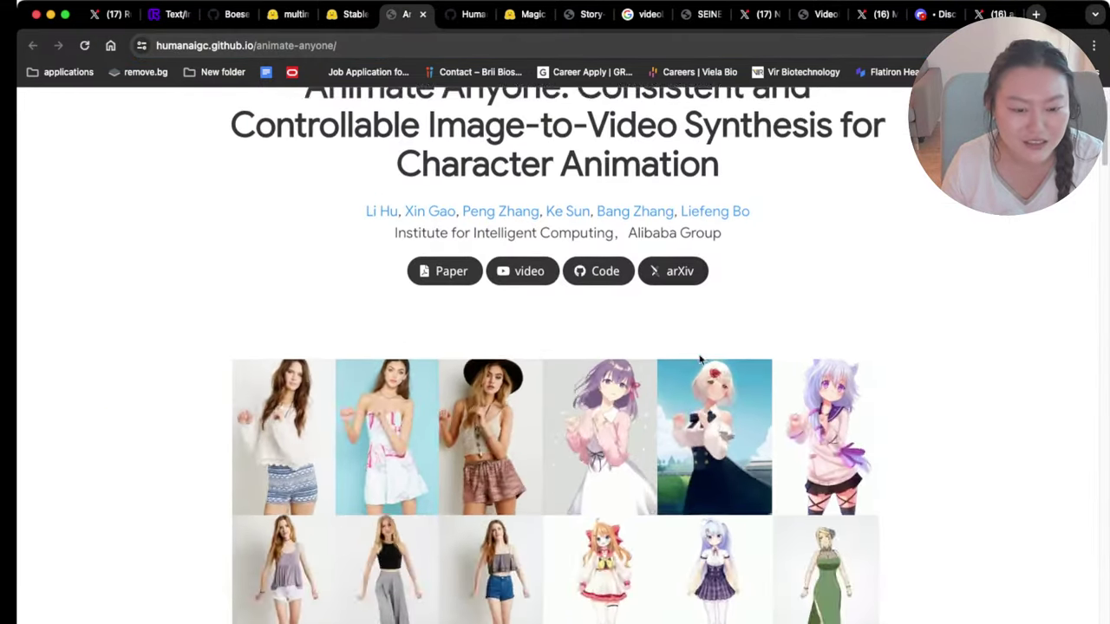
Look over the Animate Anyone sample videos and the abstract on the project page
scroll(704, 355, "down", 2)
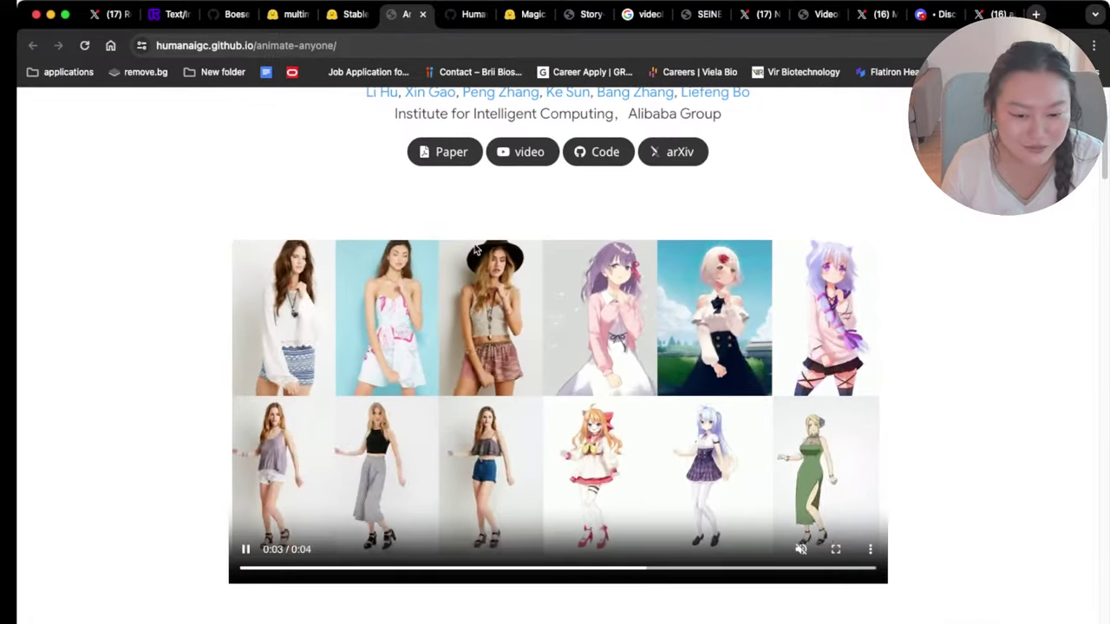
scroll(475, 314, "down", 7)
scroll(475, 314, "down", 4)
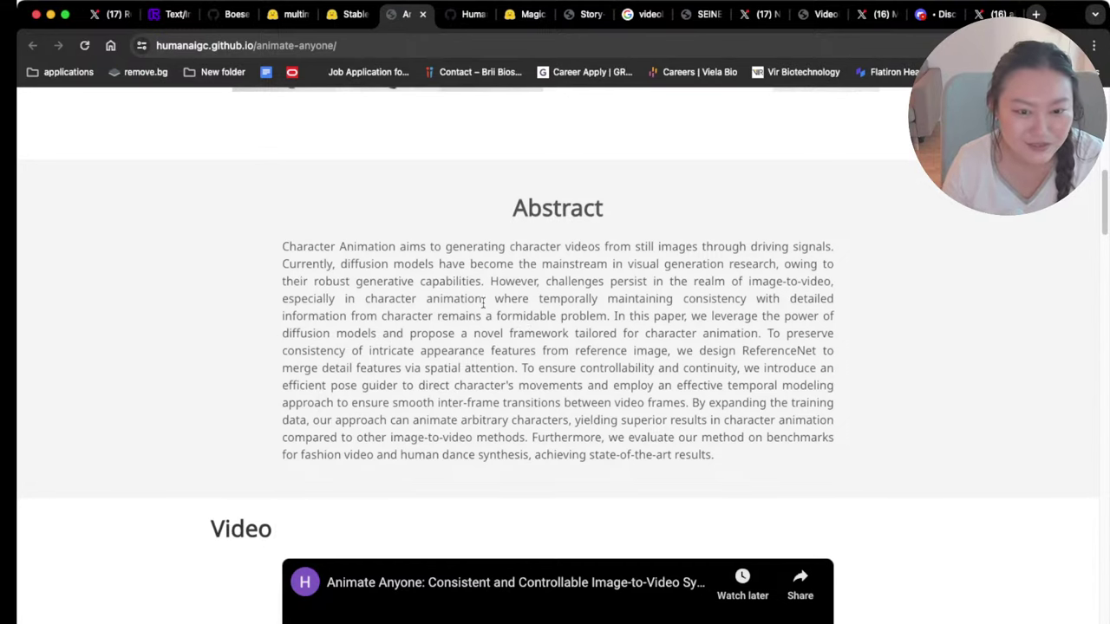
scroll(613, 342, "up", 15)
scroll(618, 345, "down", 3)
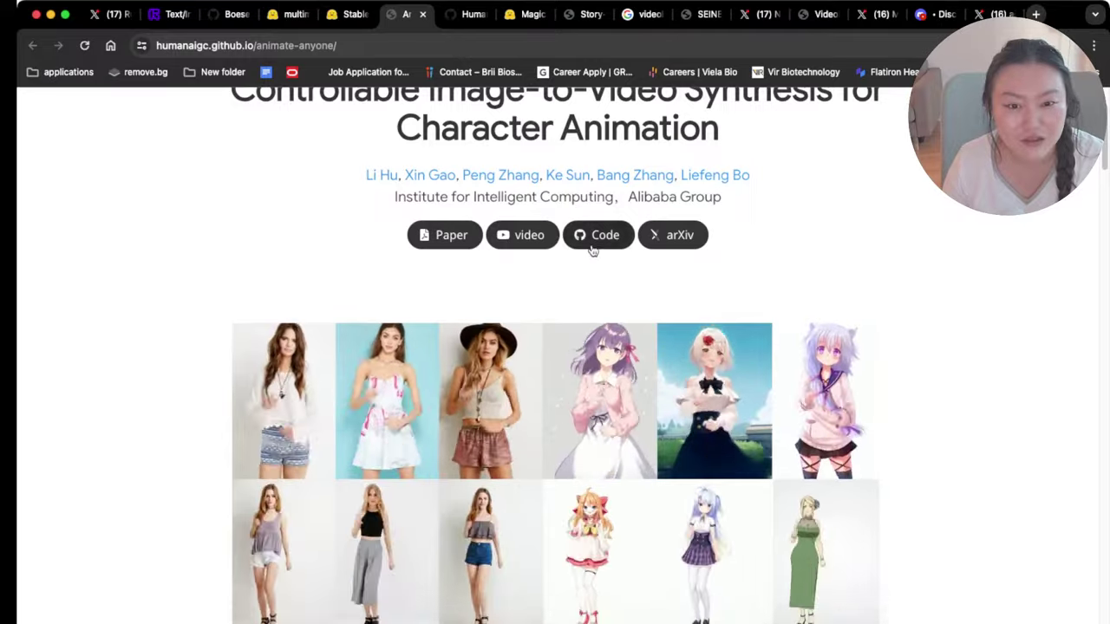
Open the Animate Anyone code repository on GitHub and check the contents of its docs folder
left_click(599, 235)
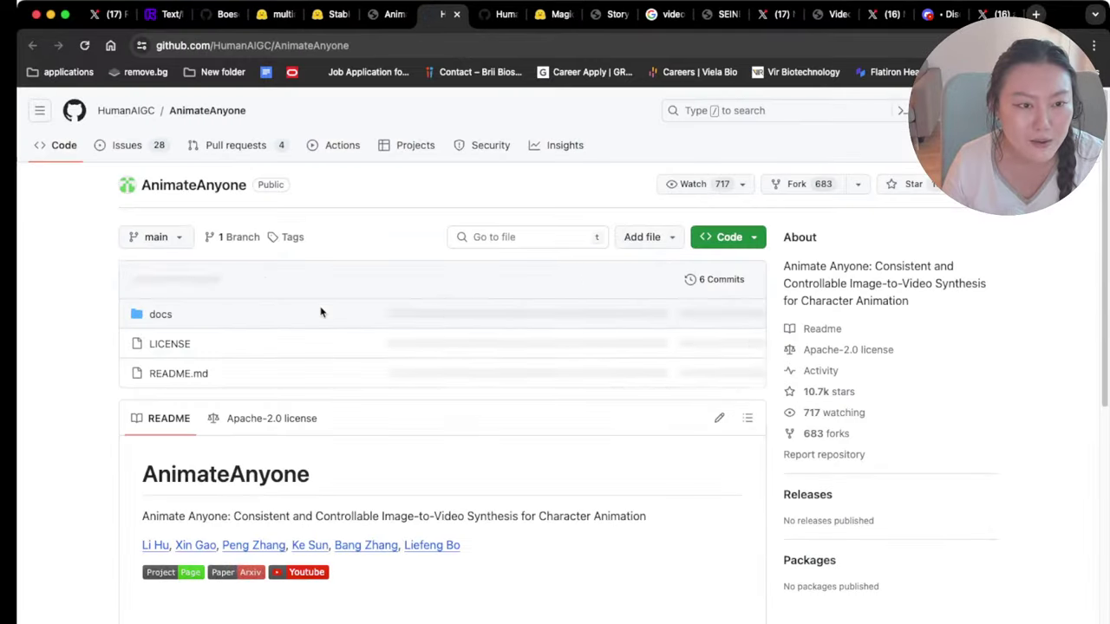
scroll(379, 401, "down", 3)
scroll(380, 402, "up", 3)
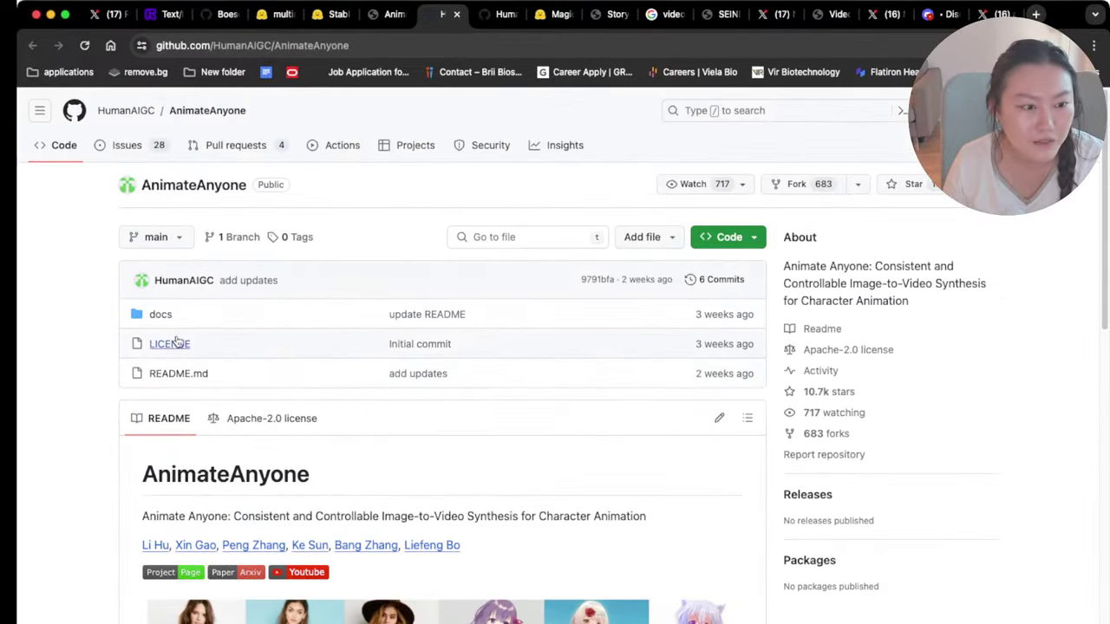
left_click(160, 314)
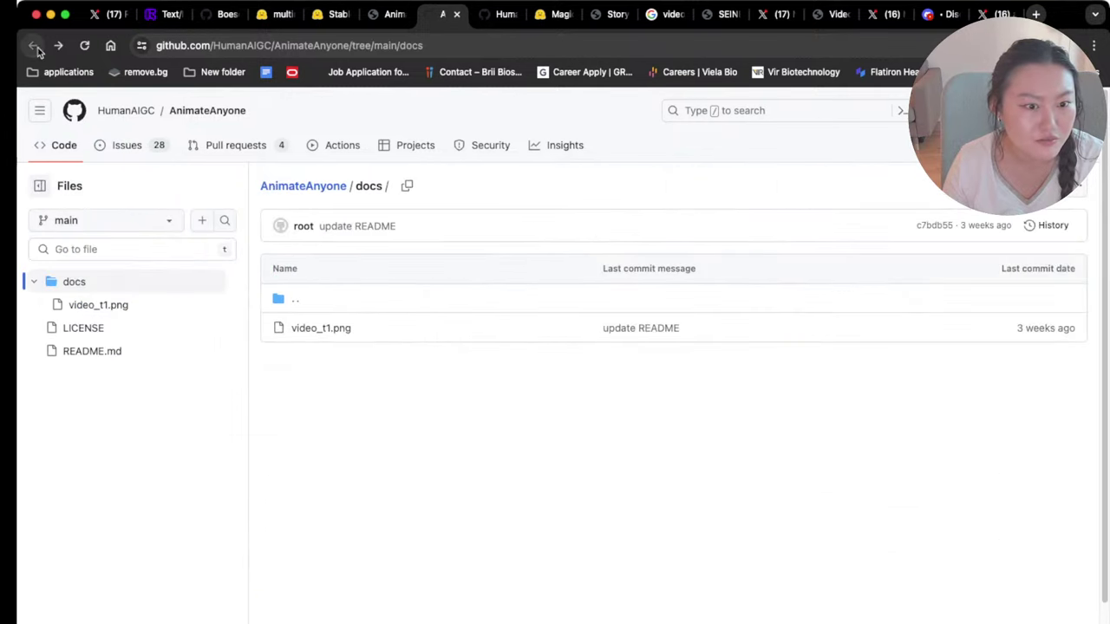
left_click(32, 45)
Read the Updates and Citation sections of the AnimateAnyone README for the code release status
scroll(363, 462, "down", 5)
scroll(362, 462, "down", 5)
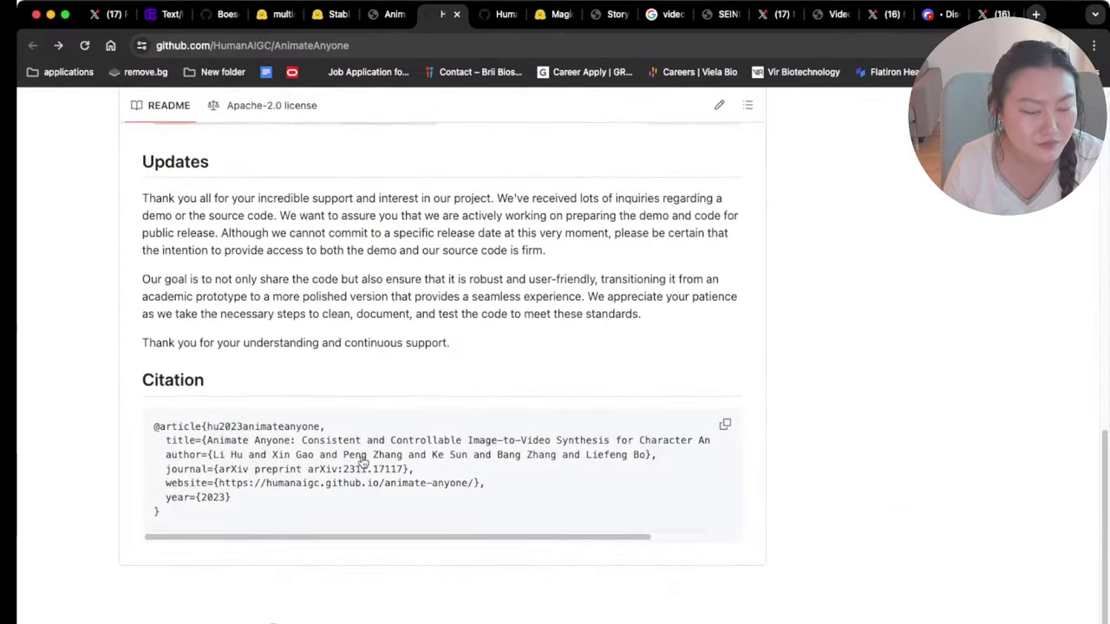
scroll(363, 457, "up", 10)
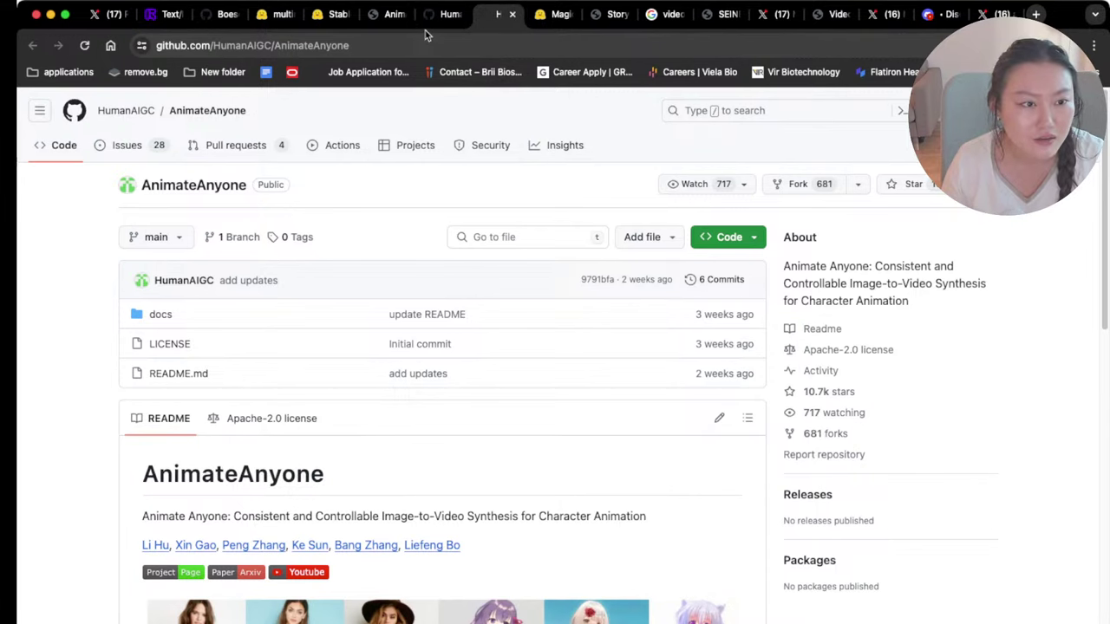
left_click(486, 16)
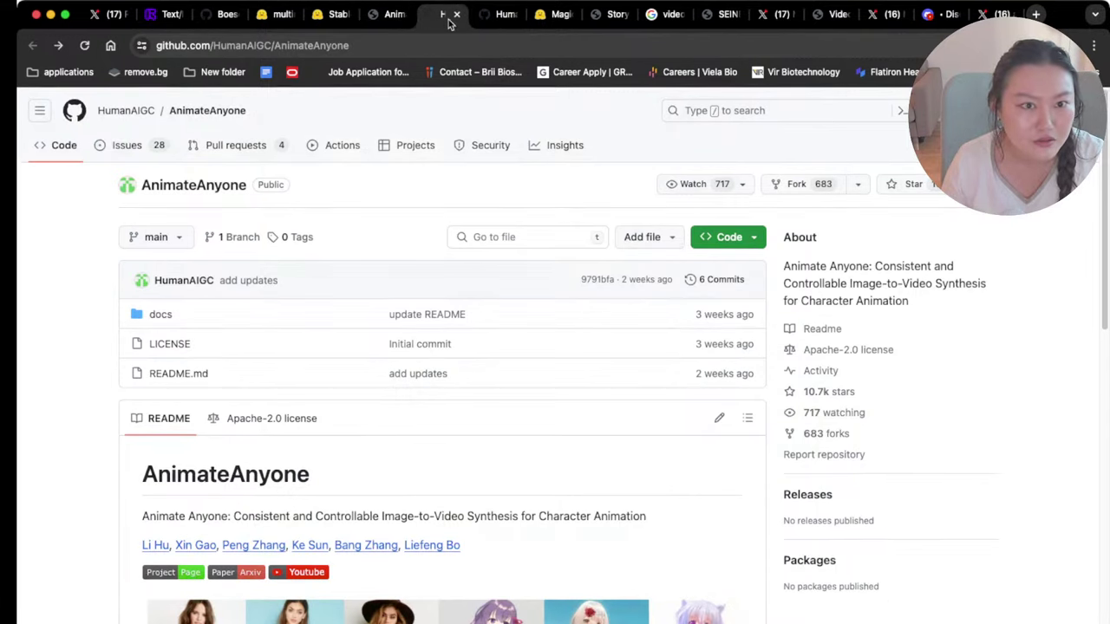
Switch to the MagicAnimate demo and load the Mona Lisa example to view its animation
left_click(548, 14)
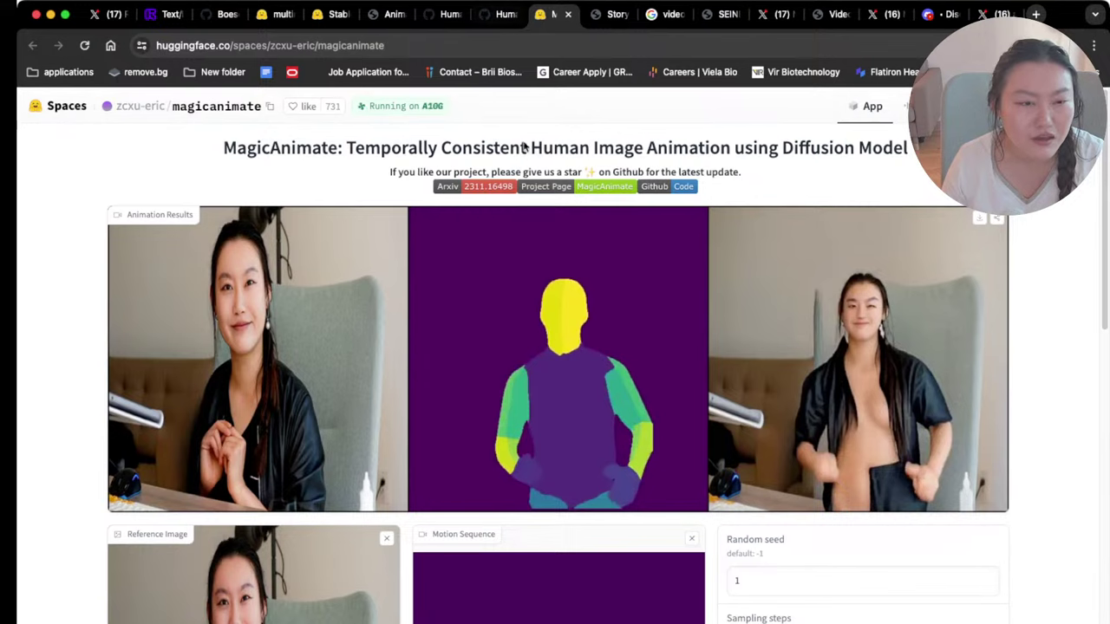
scroll(752, 276, "down", 5)
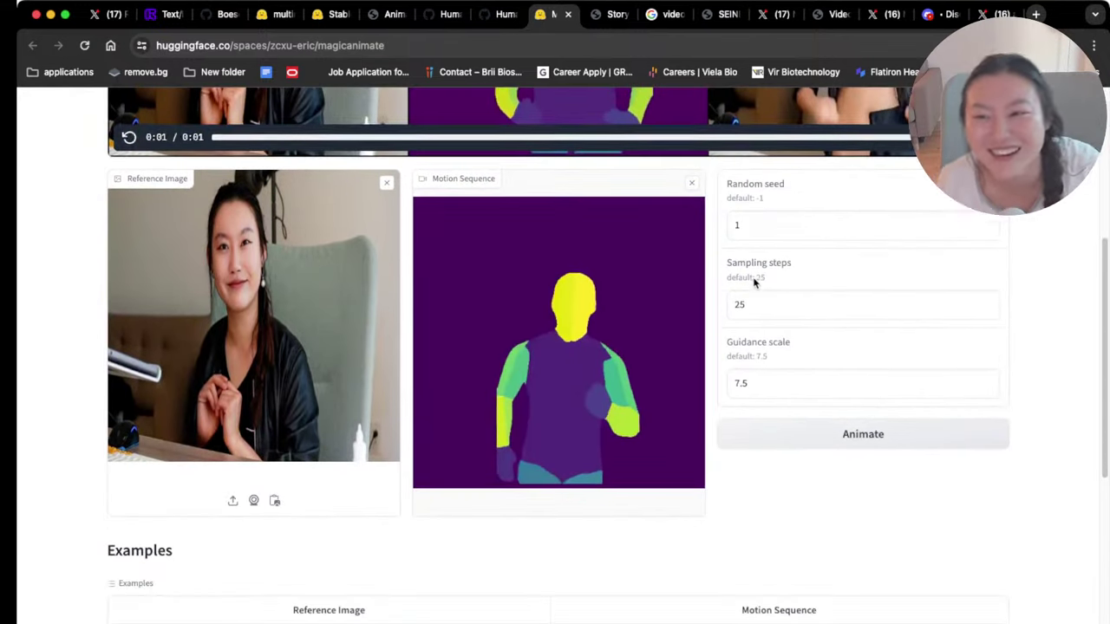
scroll(755, 284, "down", 3)
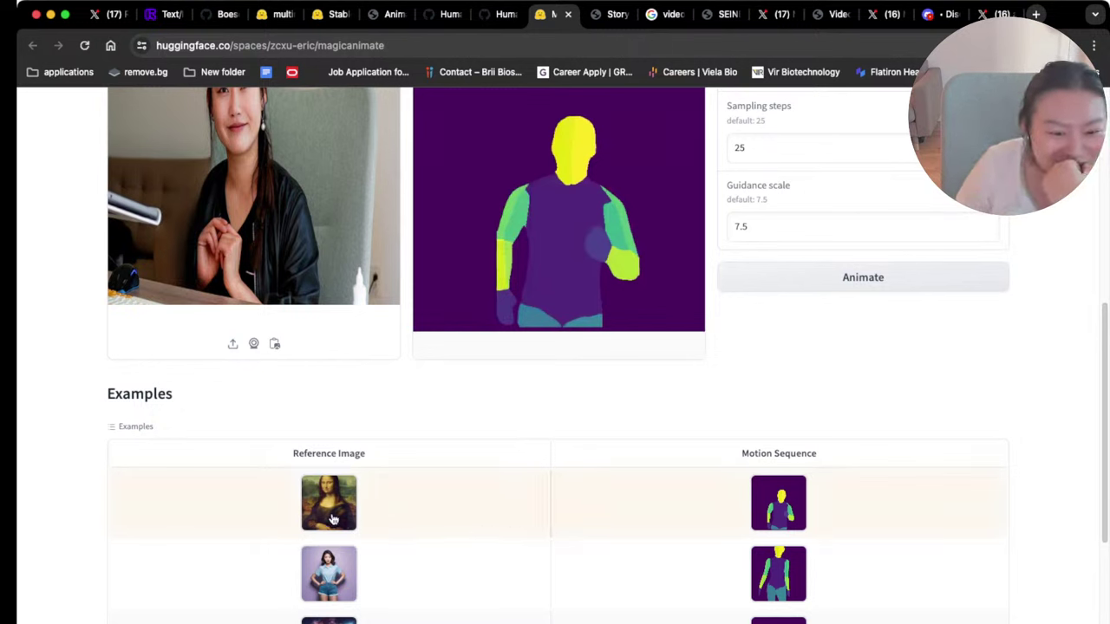
left_click(401, 502)
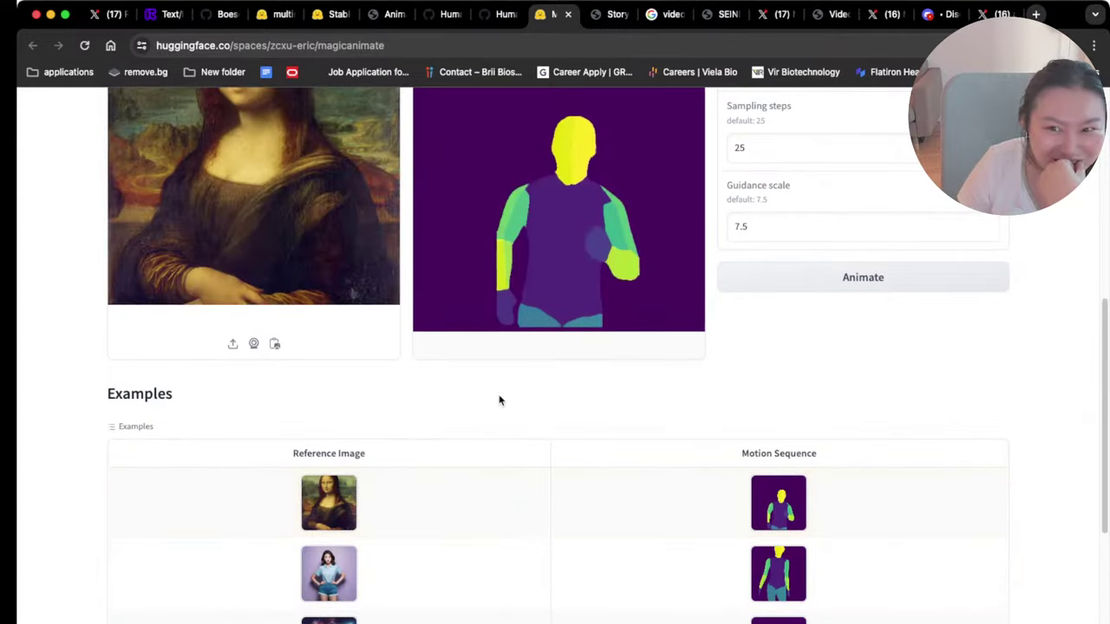
scroll(787, 414, "up", 4)
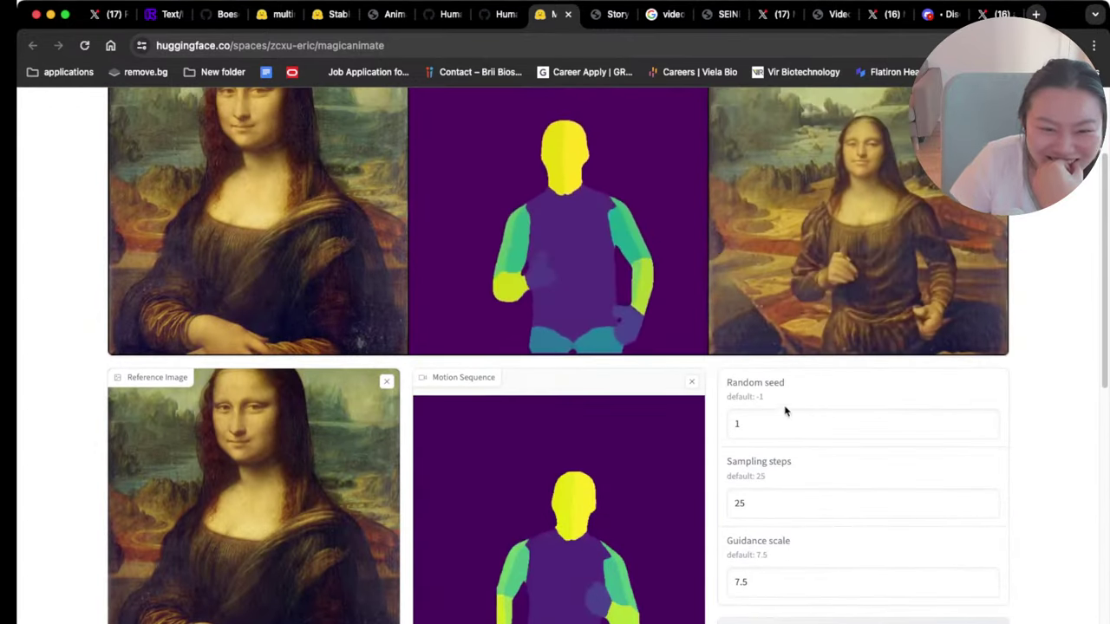
scroll(785, 411, "up", 3)
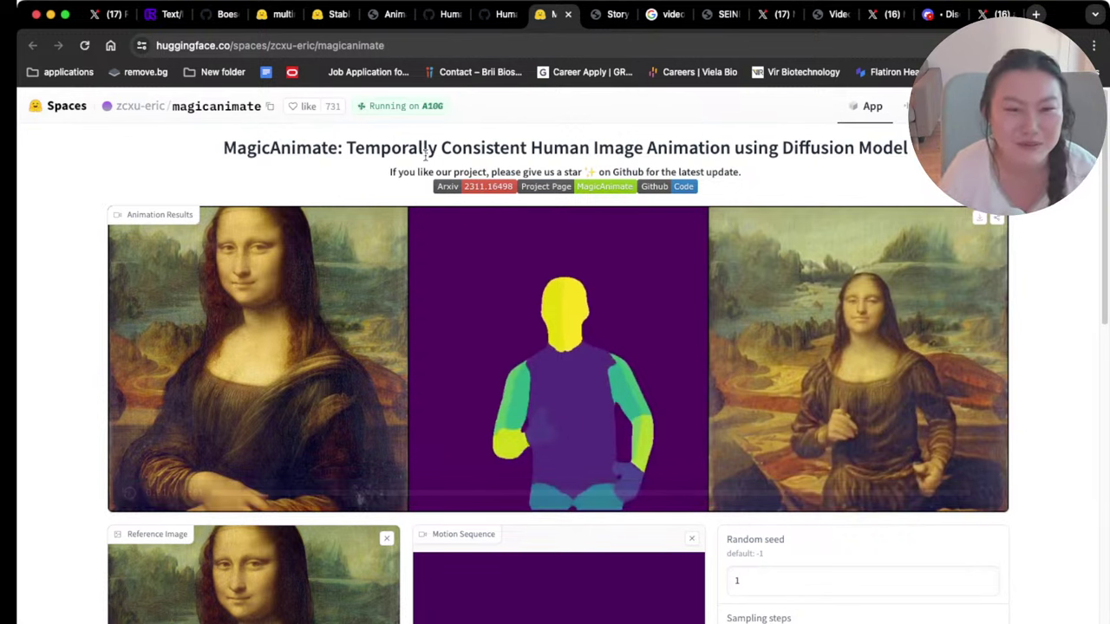
Highlight parts of the MagicAnimate page title while reading it, including the words about image animation using a diffusion model
left_click_drag(520, 156, 883, 155)
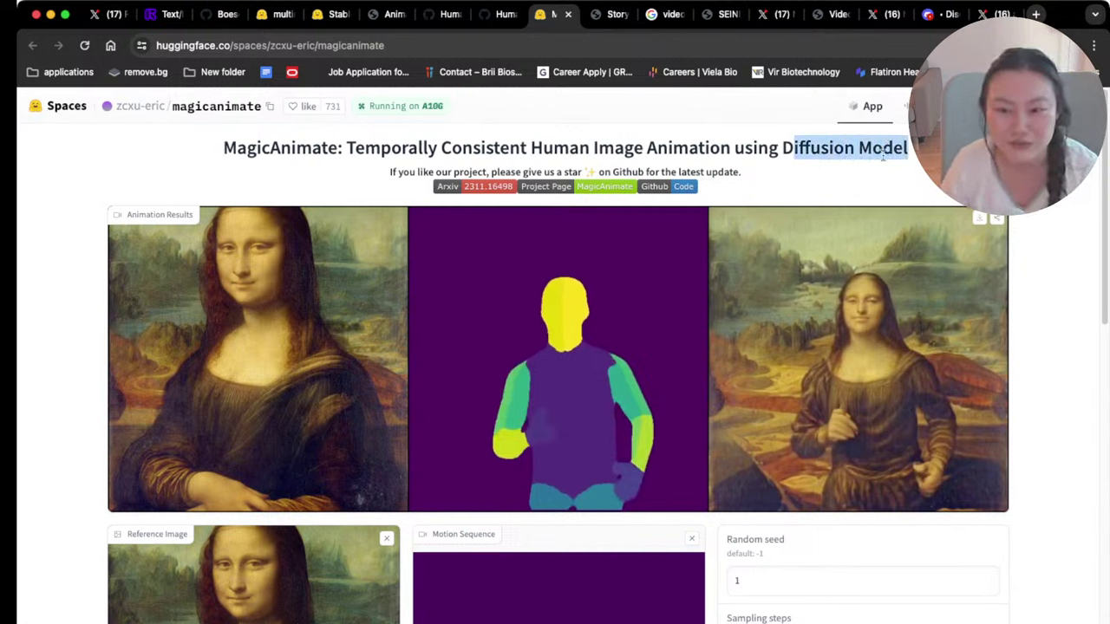
left_click(444, 141)
left_click_drag(418, 144, 508, 145)
left_click(516, 145)
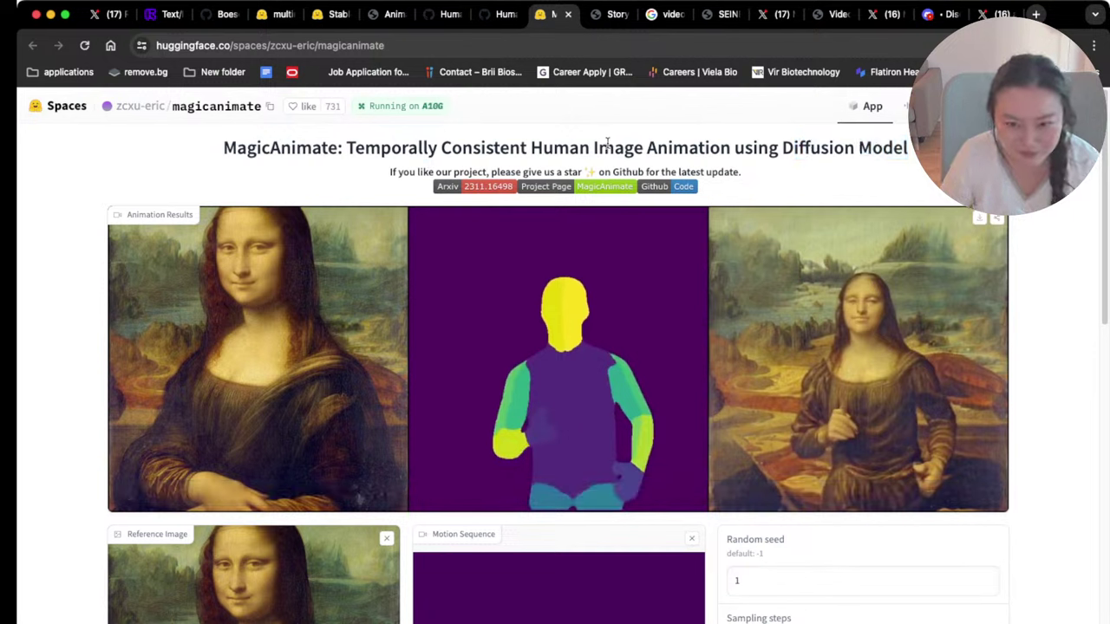
left_click_drag(607, 144, 902, 147)
left_click(888, 174)
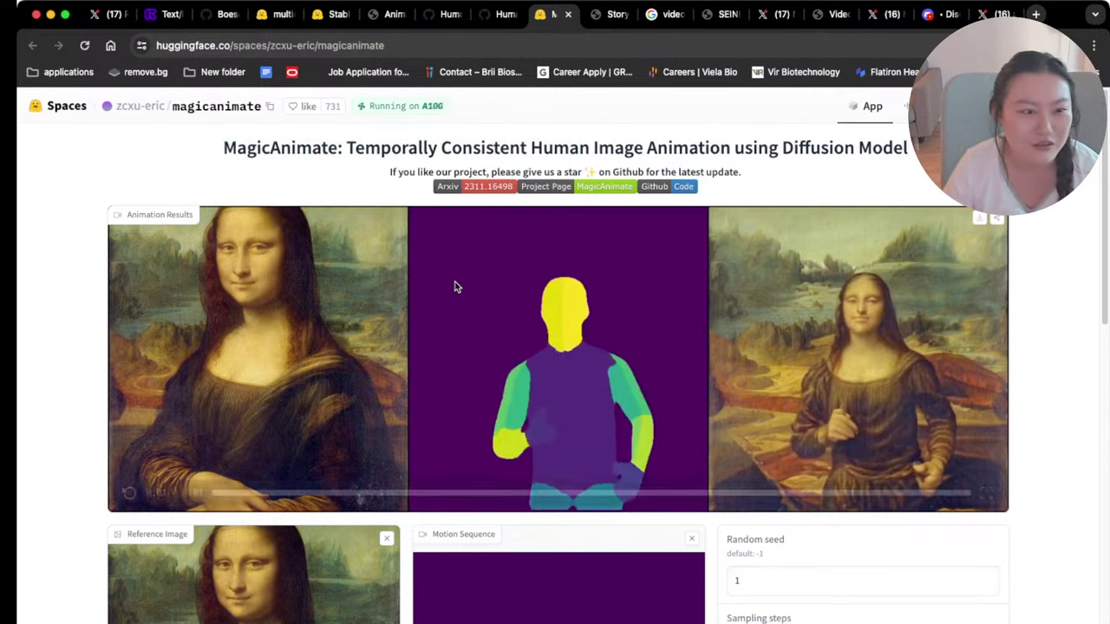
Replay the Mona Lisa animation result twice
scroll(457, 286, "down", 1)
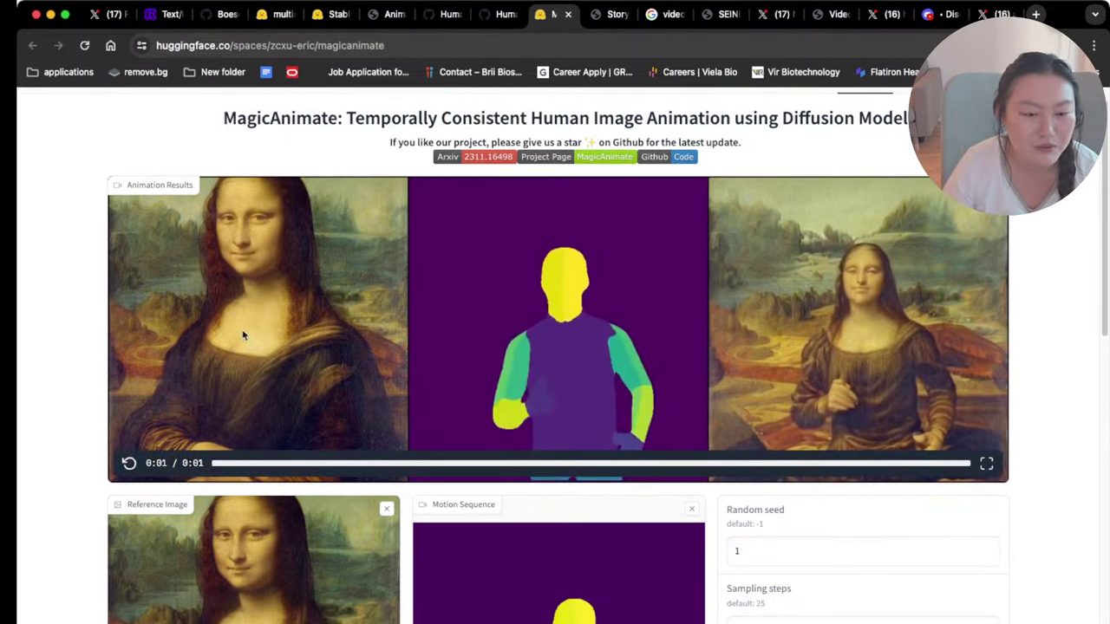
left_click(129, 463)
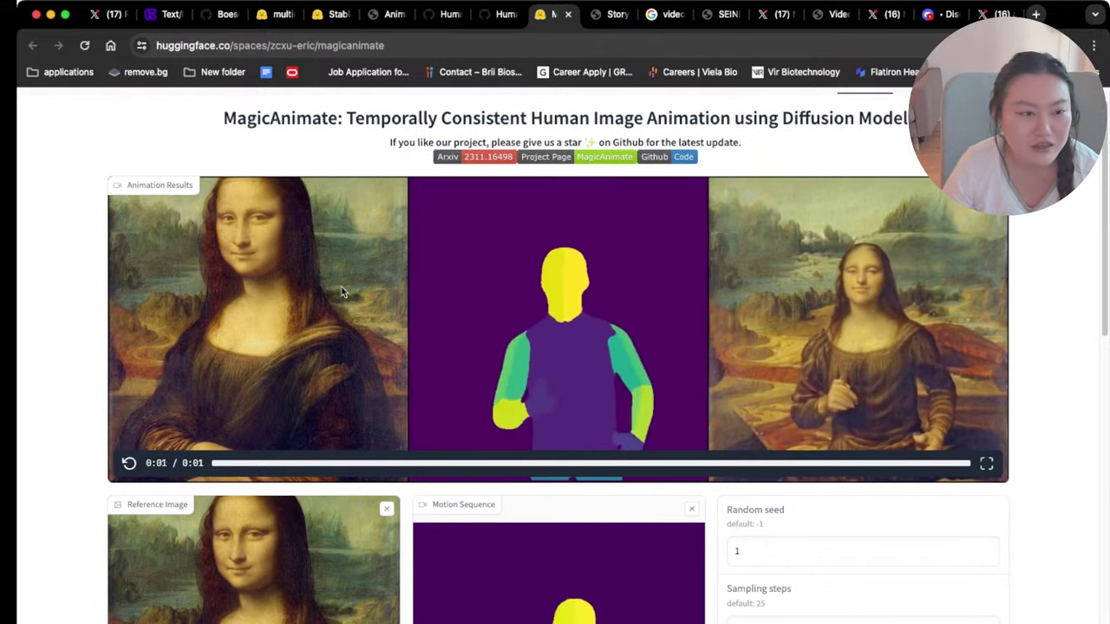
left_click(127, 464)
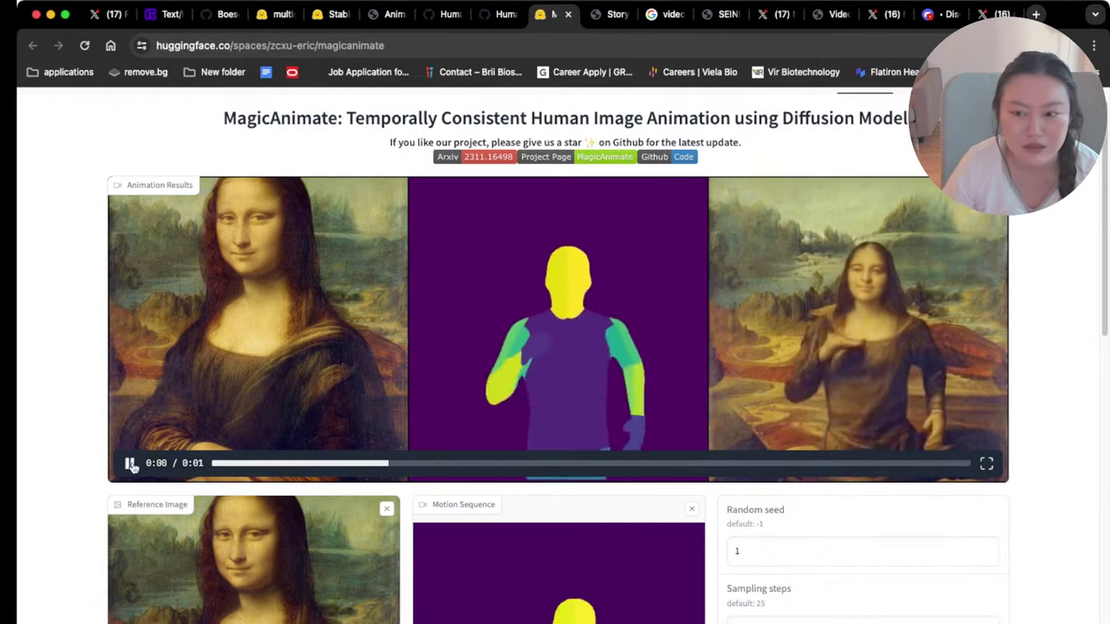
Load the example of the woman meditating in space and view its animation result
scroll(639, 346, "down", 3)
scroll(639, 346, "down", 6)
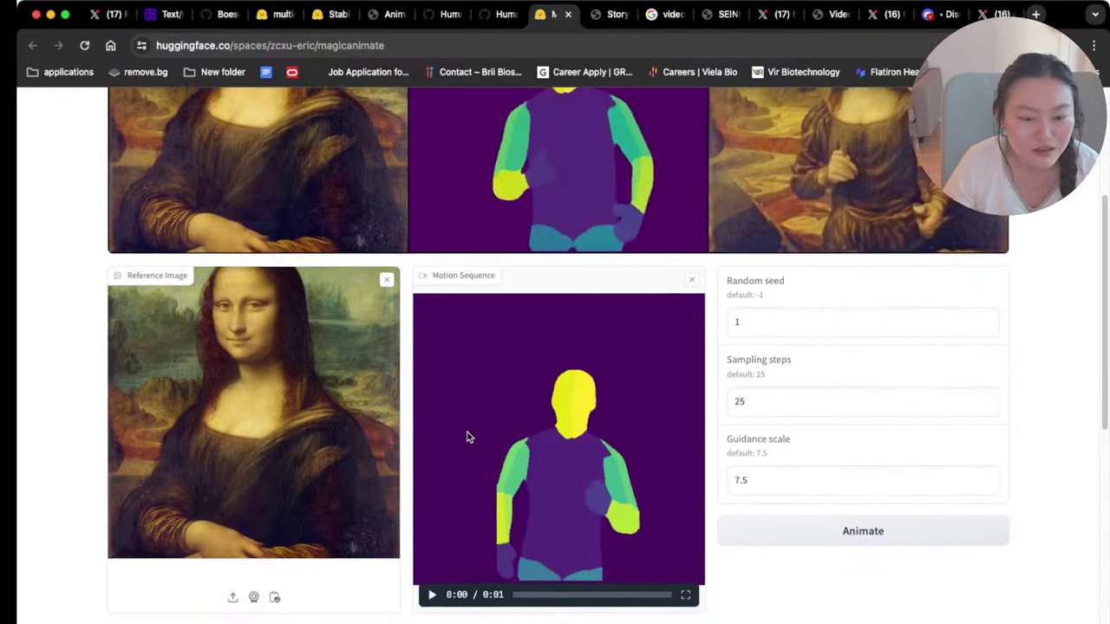
scroll(468, 436, "down", 6)
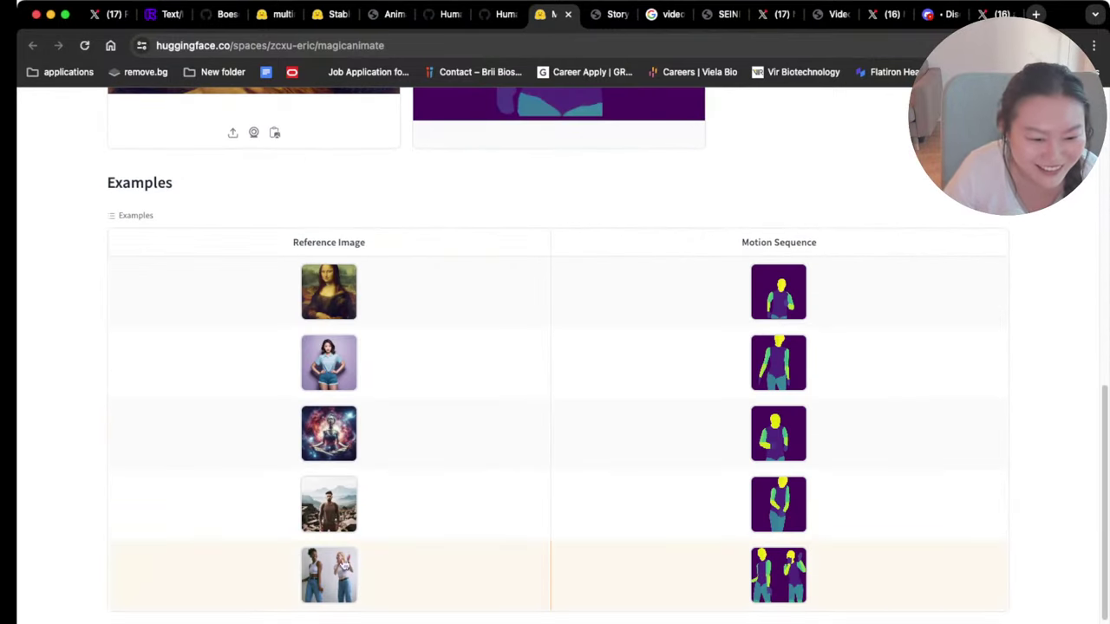
left_click(327, 440)
scroll(511, 468, "up", 5)
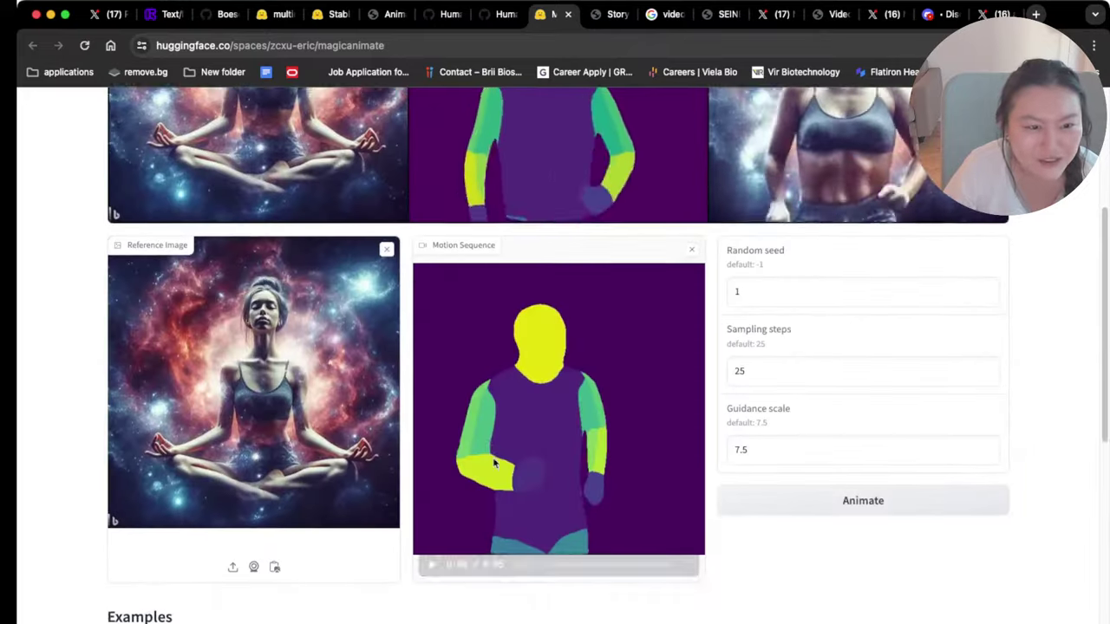
scroll(491, 451, "up", 3)
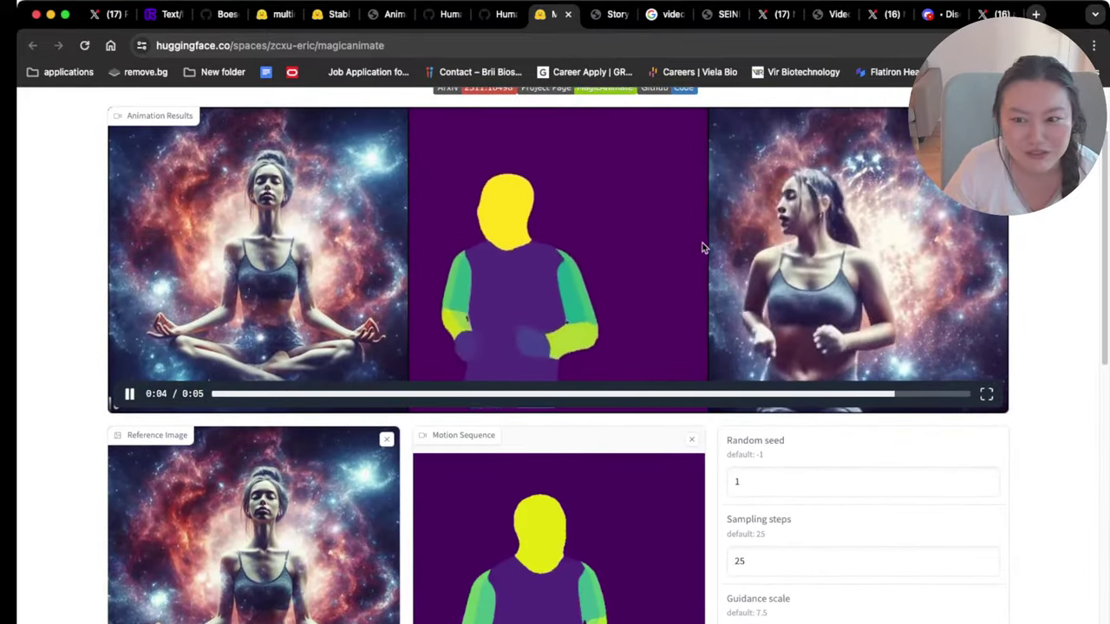
scroll(694, 295, "up", 2)
scroll(693, 407, "down", 4)
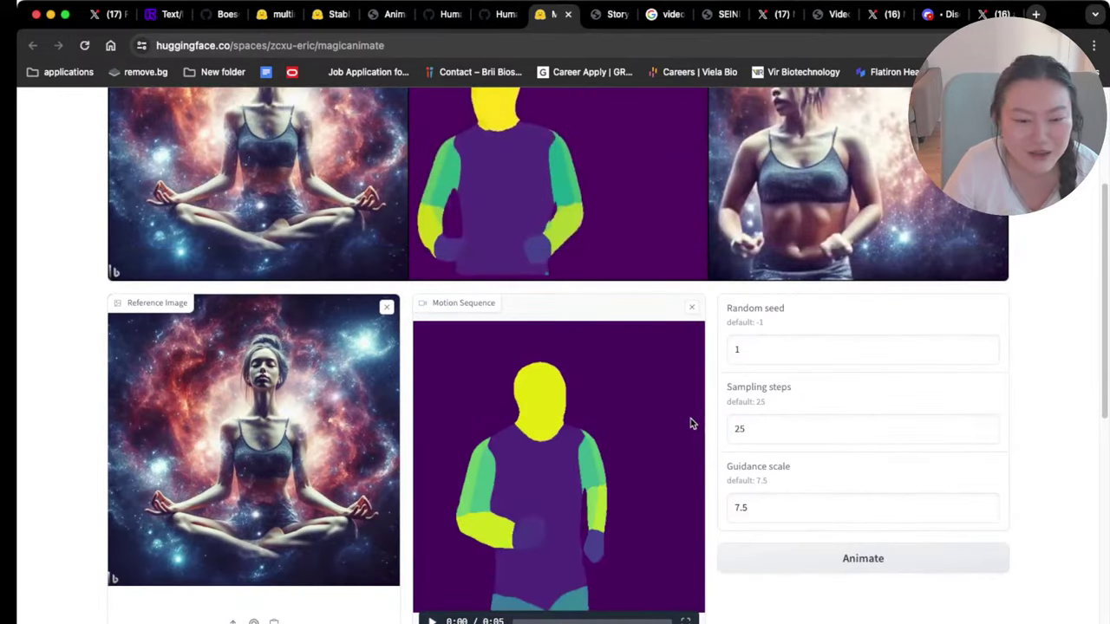
Play the meditating woman's motion sequence and compare it with the animation result
left_click(683, 556)
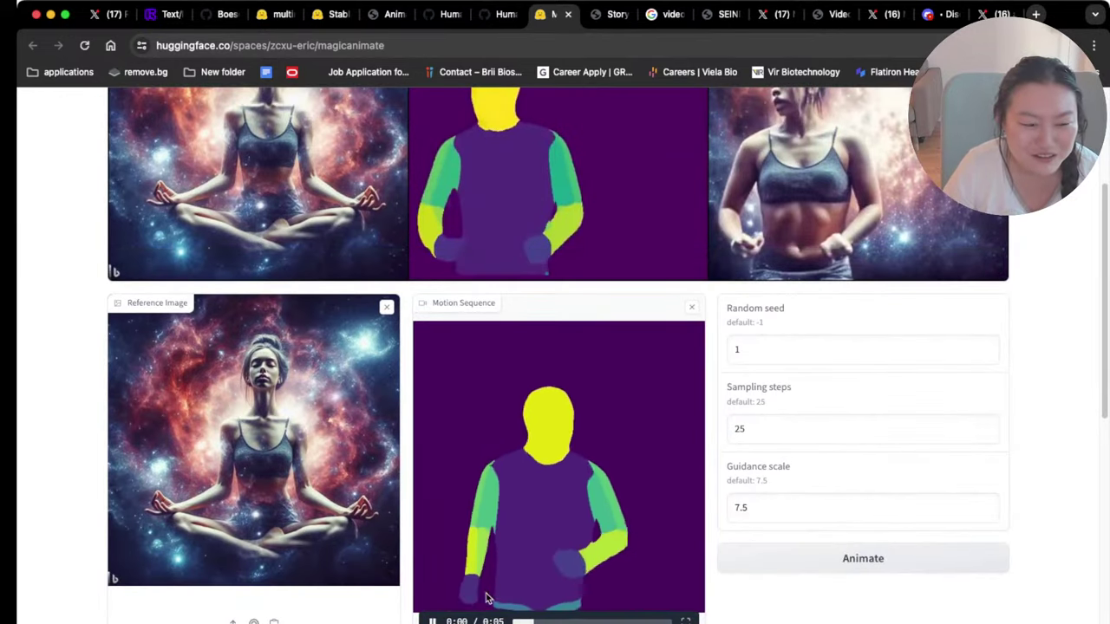
scroll(677, 547, "up", 4)
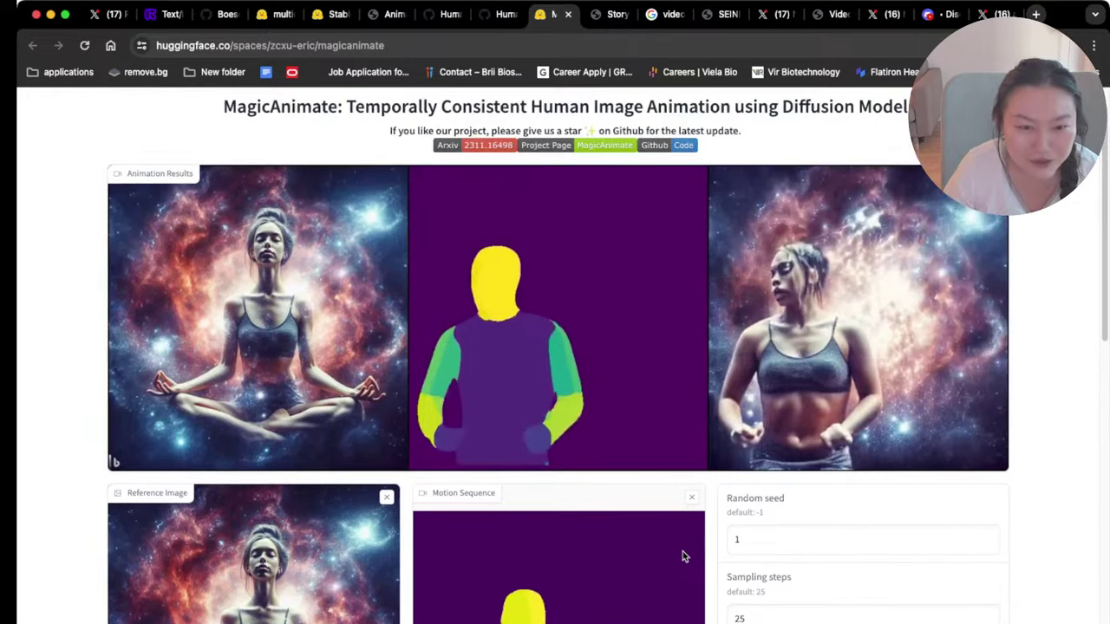
scroll(537, 496, "down", 7)
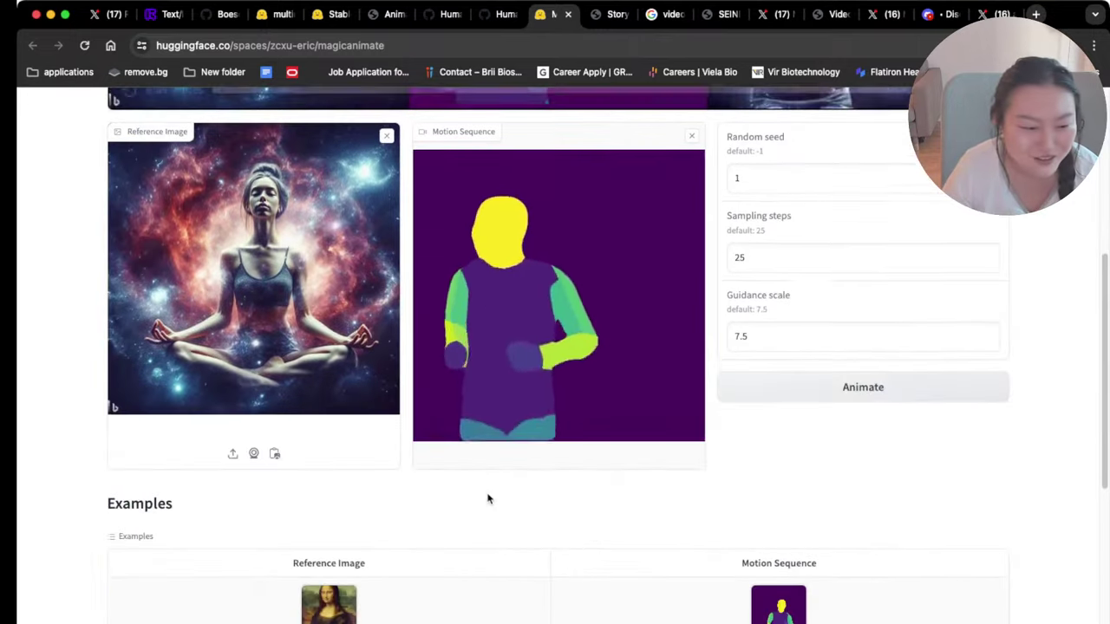
scroll(447, 498, "up", 4)
scroll(439, 484, "down", 1)
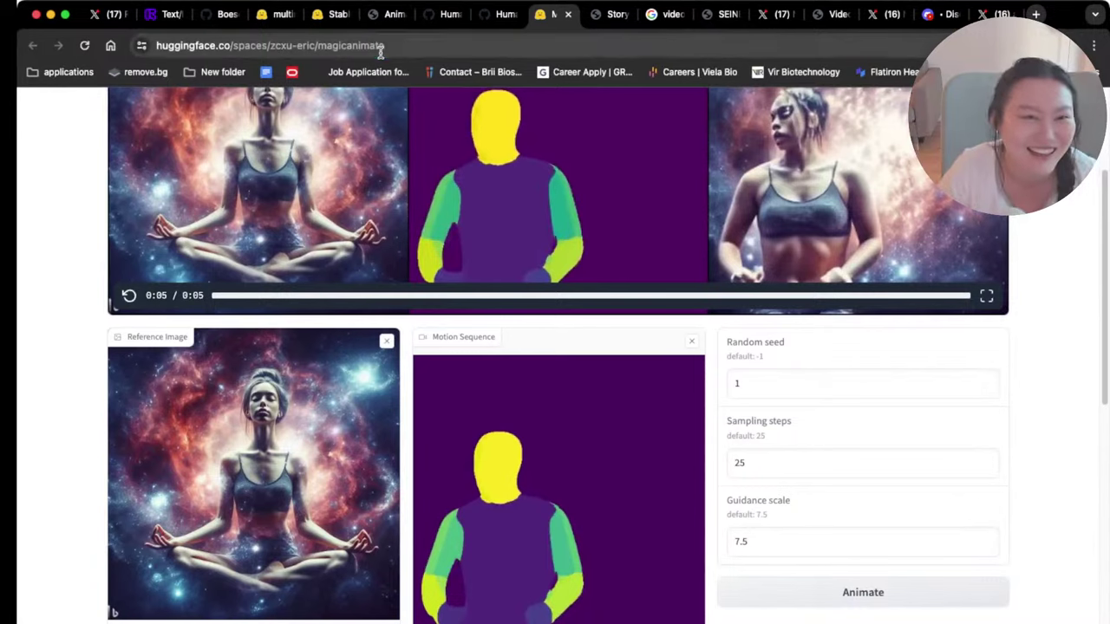
Select the demo's page address and replay the meditating woman's motion sequence and animation result
left_click(381, 50)
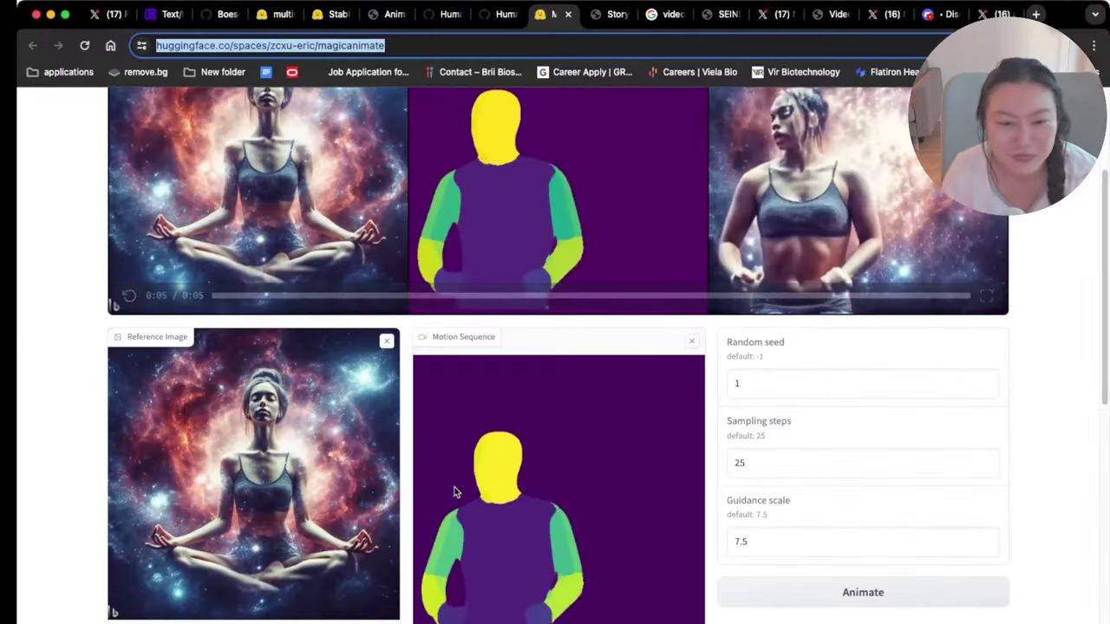
scroll(455, 445, "up", 1)
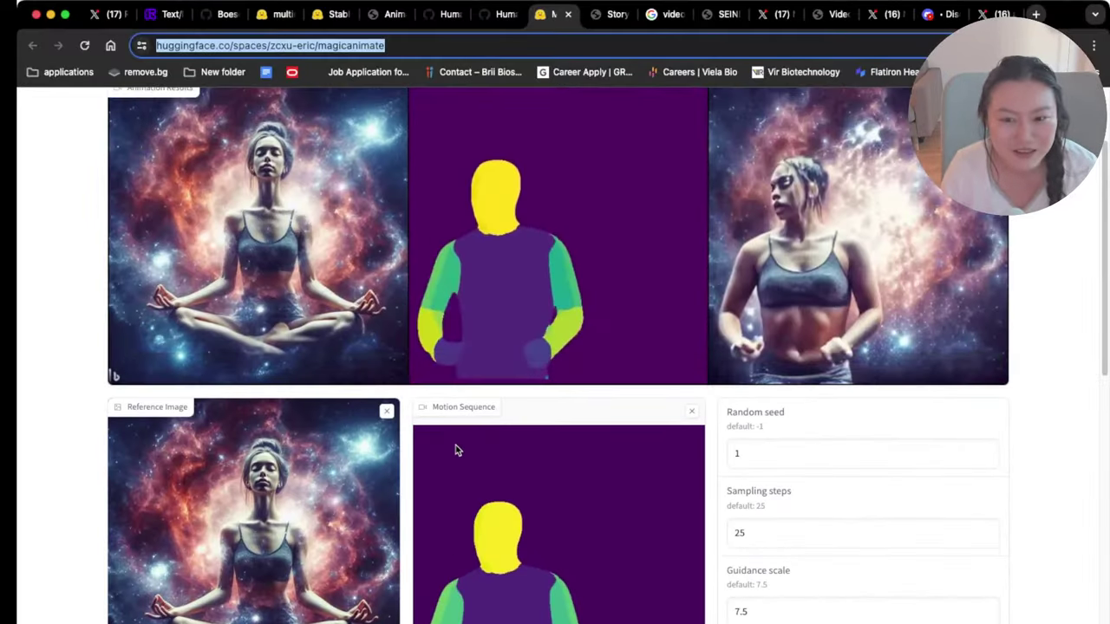
scroll(451, 451, "down", 3)
left_click(426, 591)
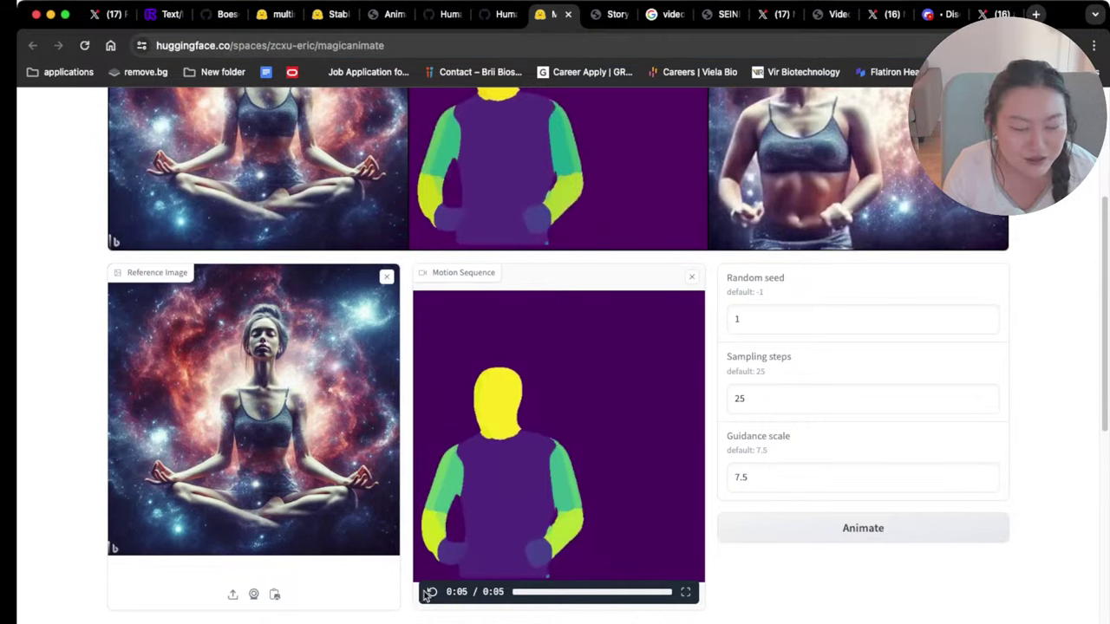
scroll(425, 590, "up", 1)
scroll(426, 590, "up", 1)
scroll(429, 607, "down", 2)
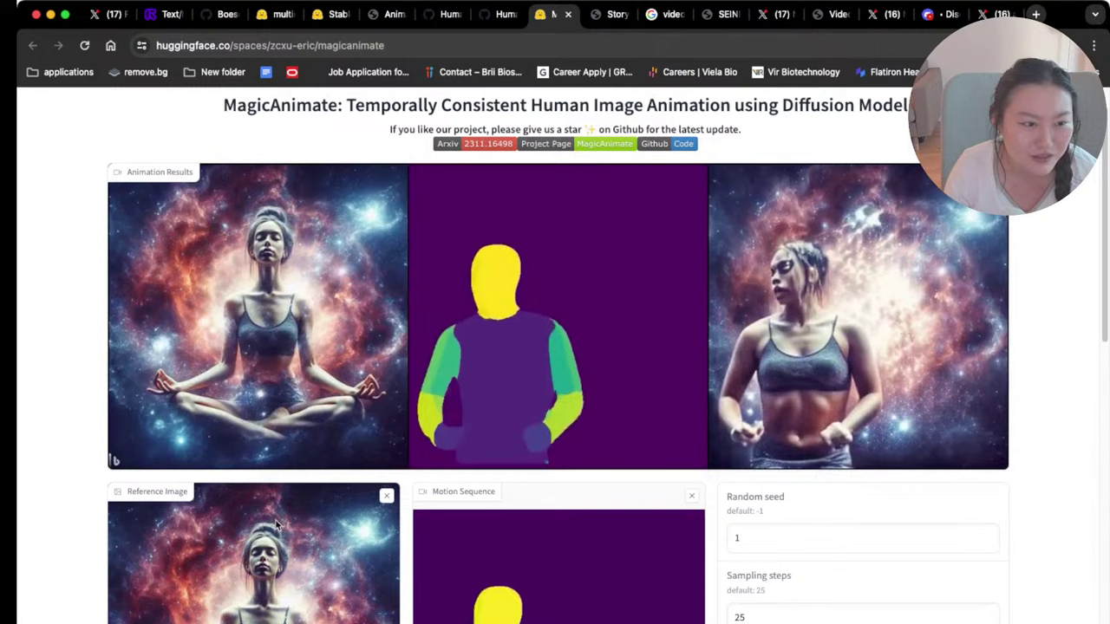
scroll(278, 526, "up", 5)
left_click(288, 430)
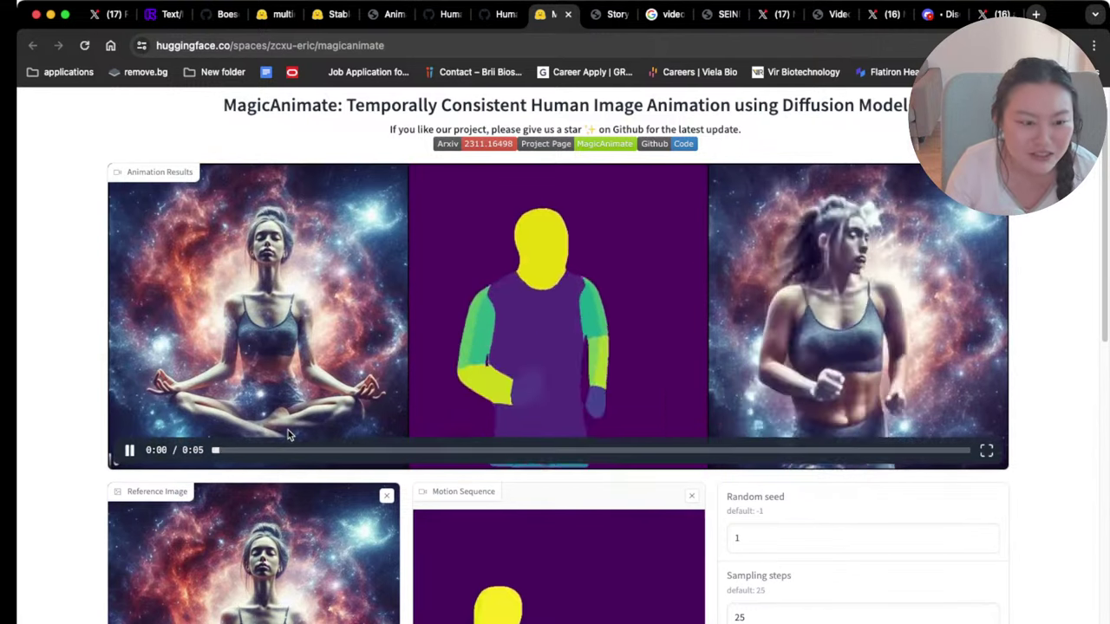
Replace the meditating woman's reference image with the picture of the dark-haired anime character in a jacket
scroll(317, 459, "down", 1)
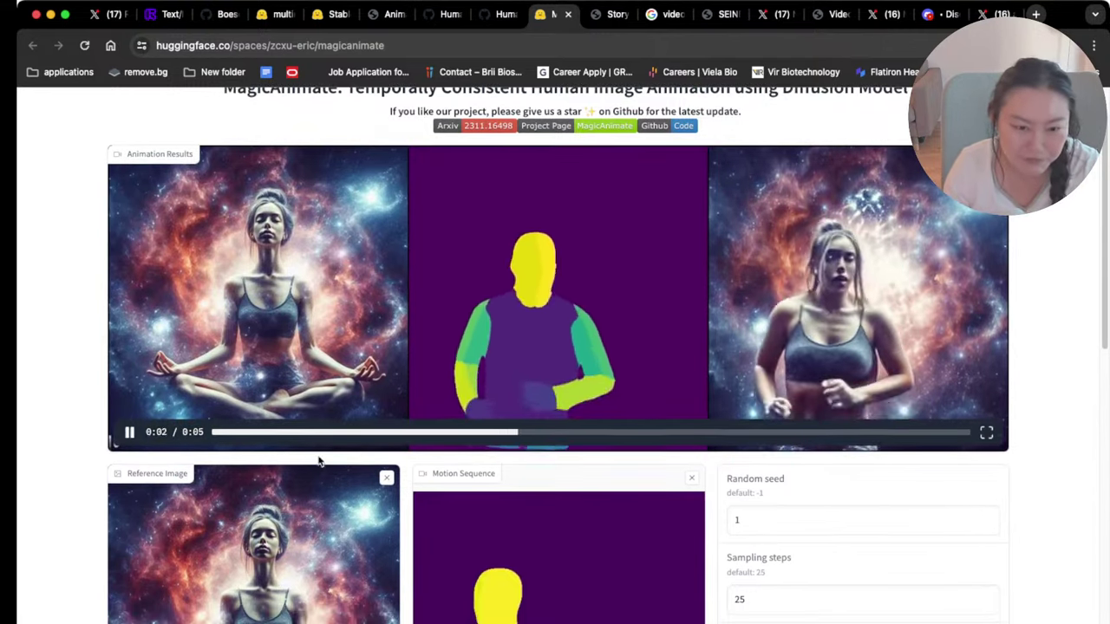
left_click(385, 480)
scroll(386, 485, "down", 3)
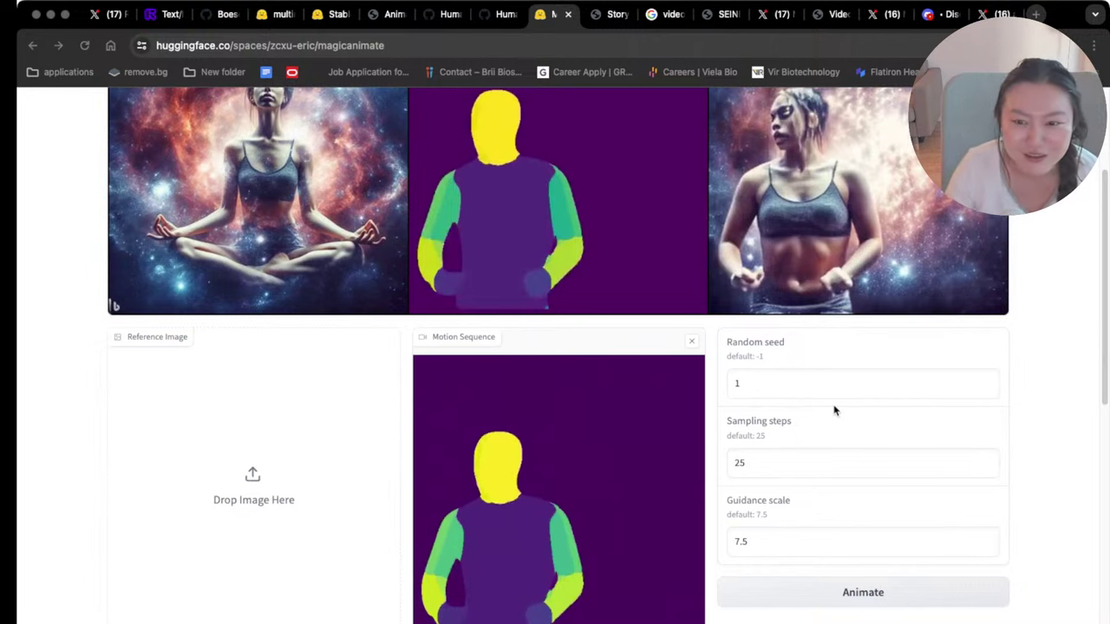
left_click_drag(834, 410, 224, 466)
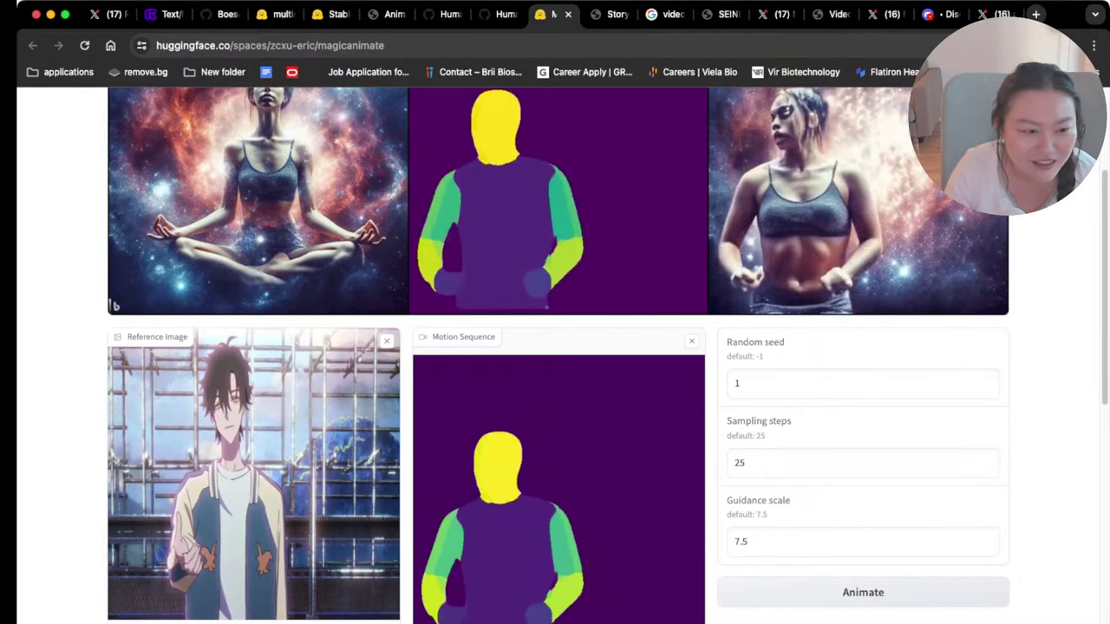
scroll(555, 520, "down", 1)
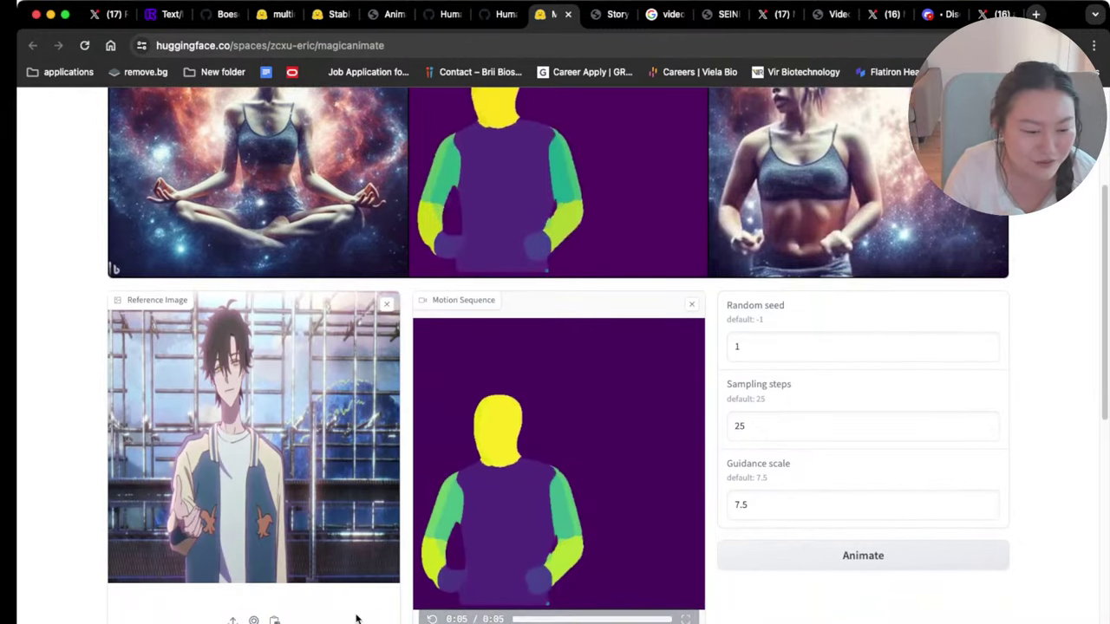
Try to animate the anime character with the meditating woman example's motion sequence, and retry the generation
left_click(881, 555)
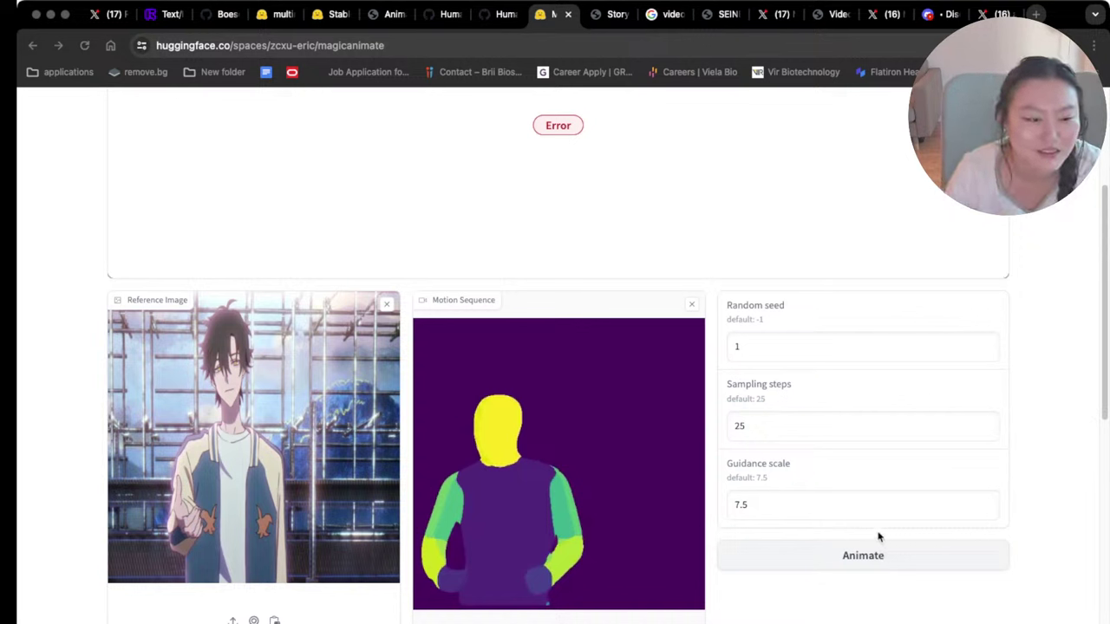
left_click(56, 39)
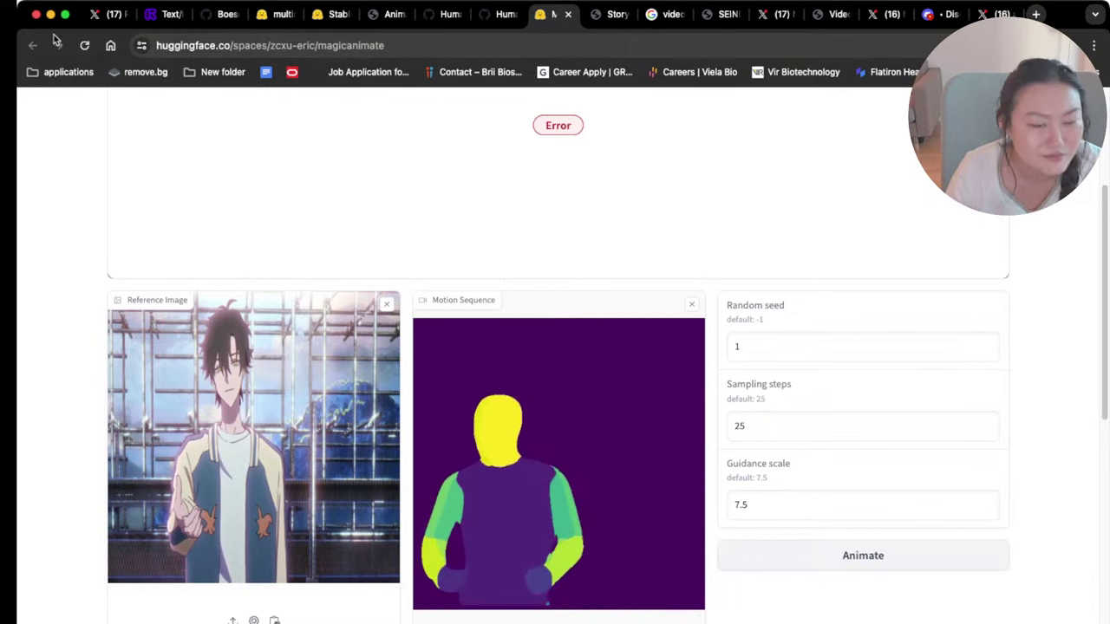
left_click(878, 564)
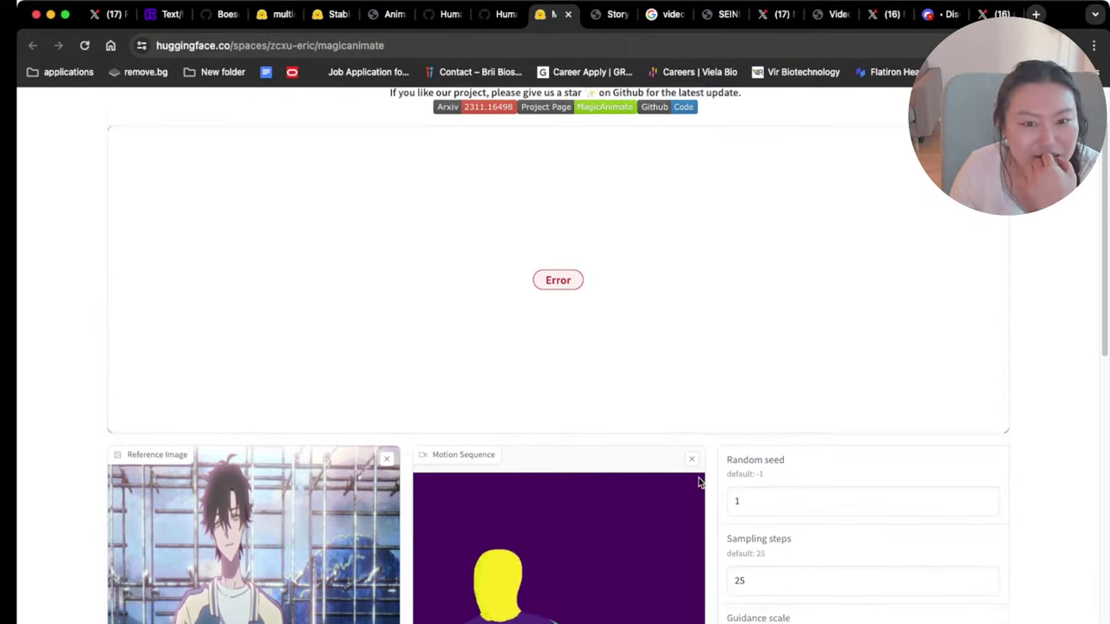
scroll(563, 301, "down", 5)
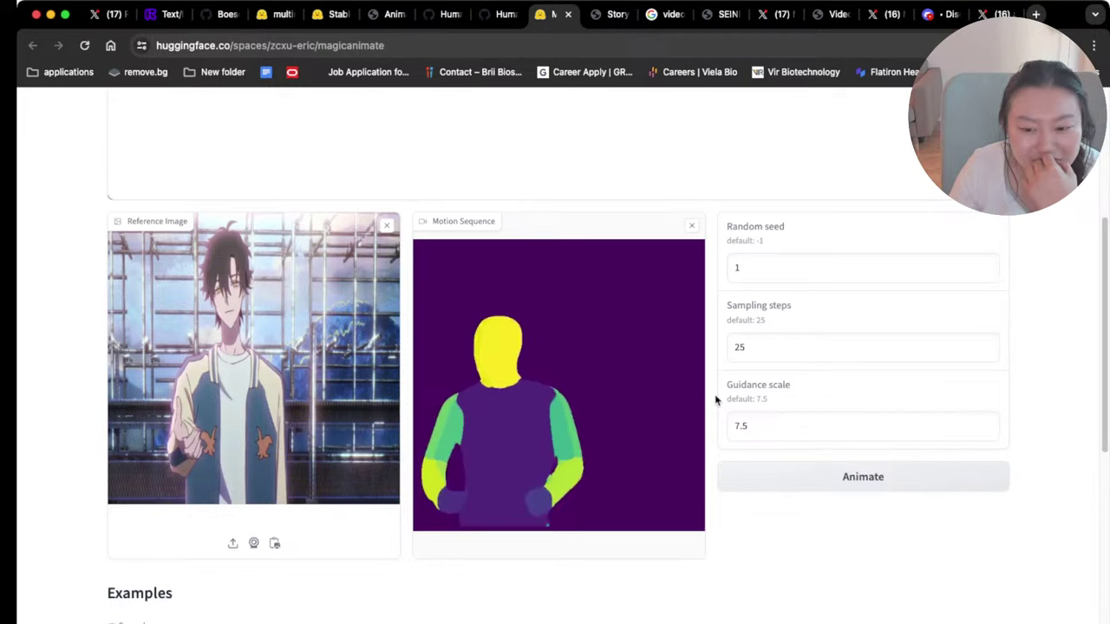
left_click(841, 488)
Reload the MagicAnimate demo, load the Mona Lisa example and clear its reference image
key("super+r")
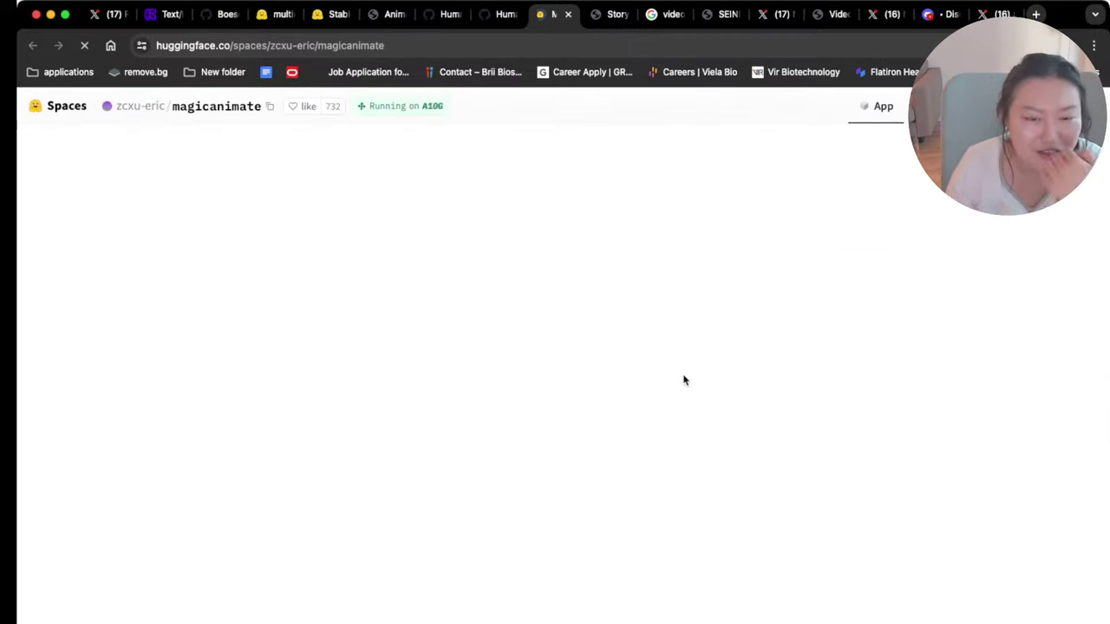
scroll(562, 483, "down", 5)
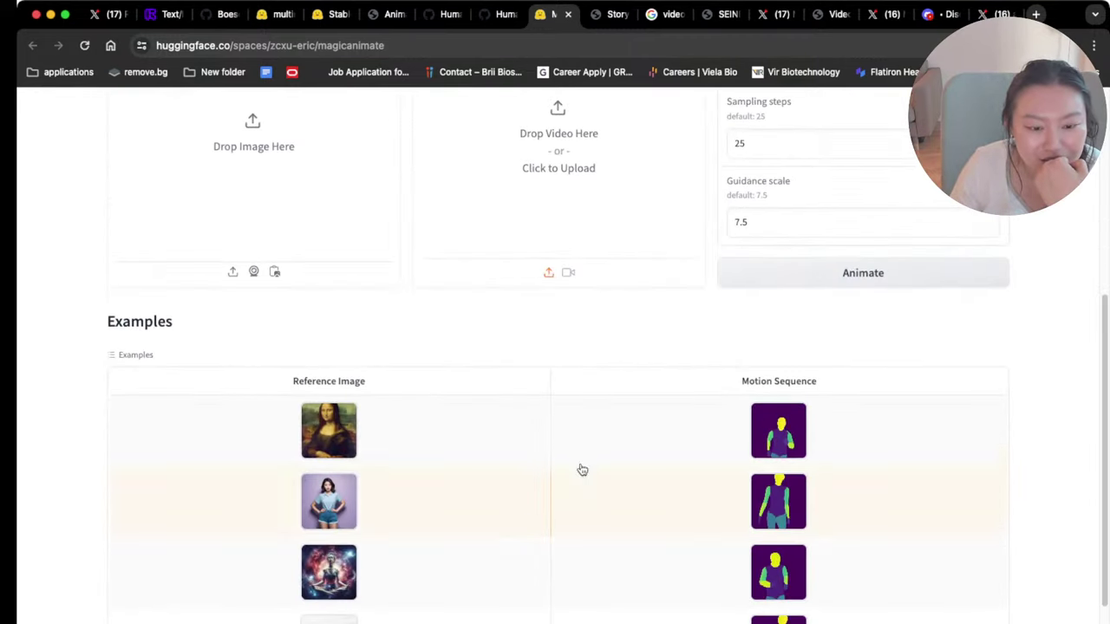
left_click(755, 449)
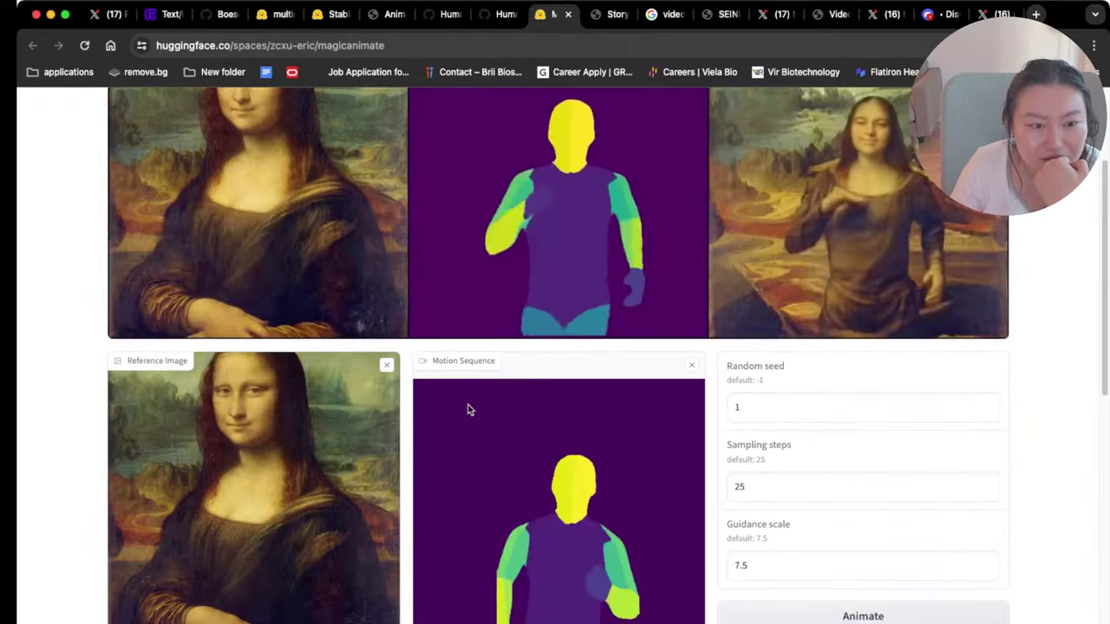
left_click(387, 365)
scroll(399, 389, "down", 1)
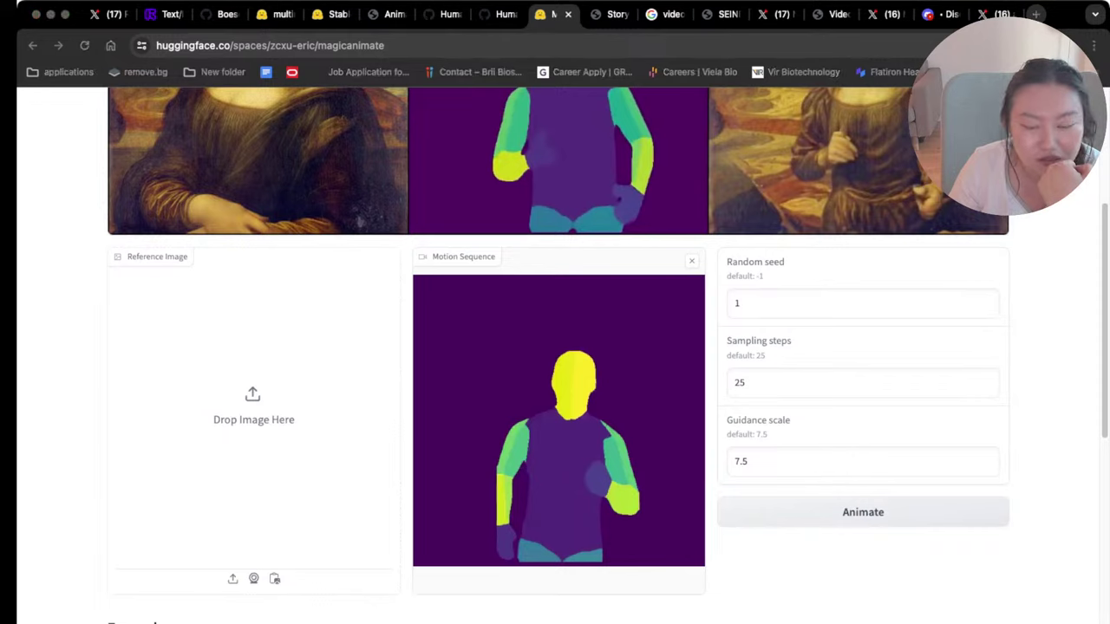
Add the anime character picture as the reference image and try to animate it with the Mona Lisa example's motion sequence
left_click_drag(817, 439, 411, 397)
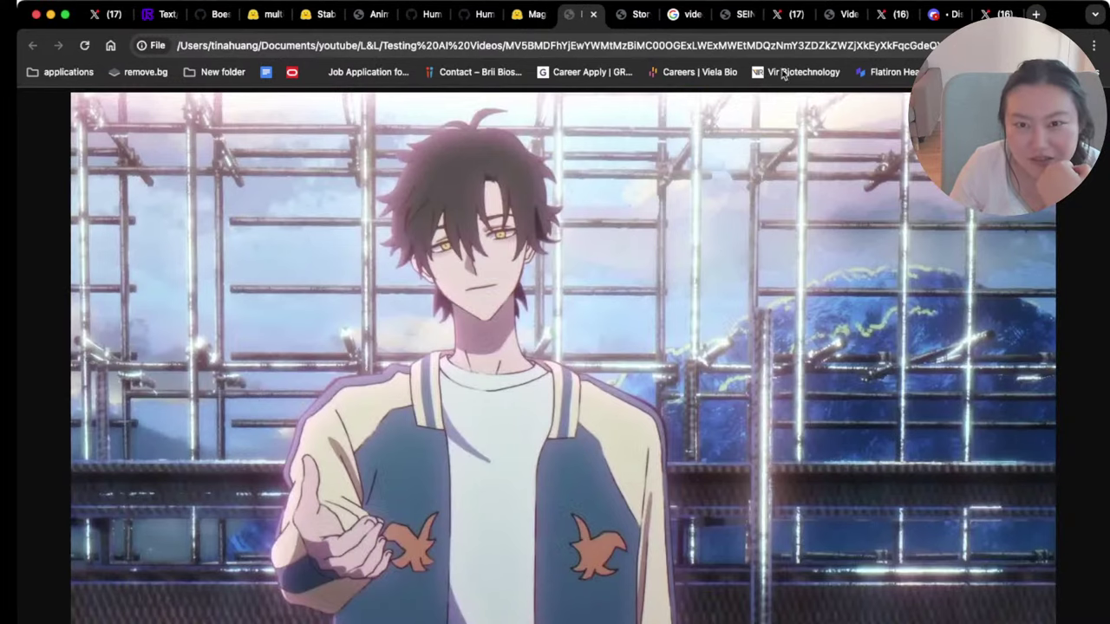
key("super+w")
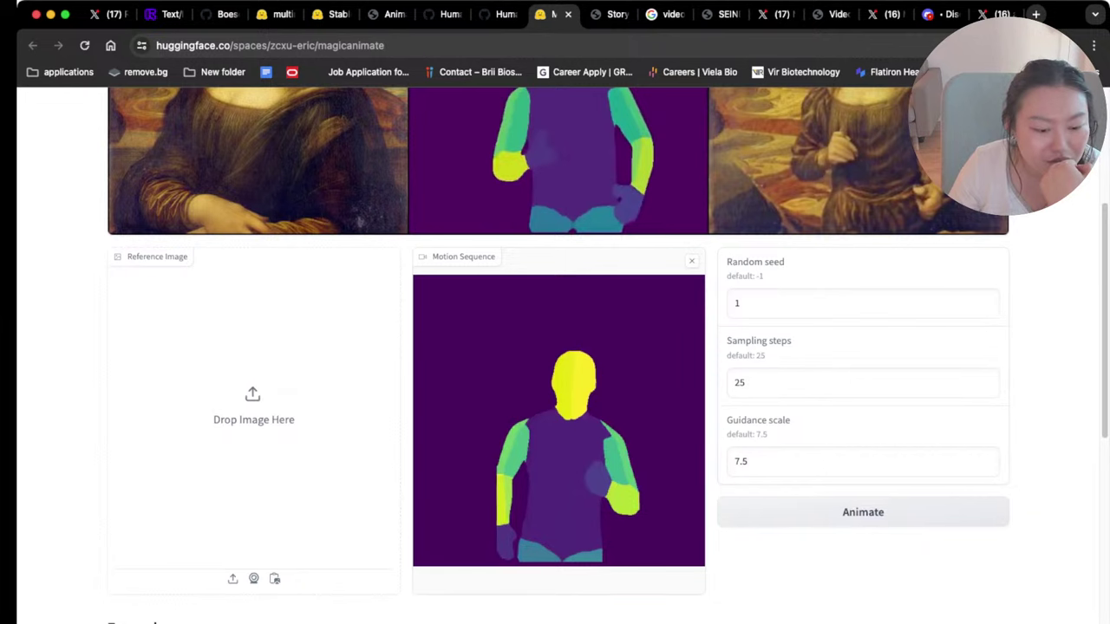
left_click_drag(821, 398, 233, 438)
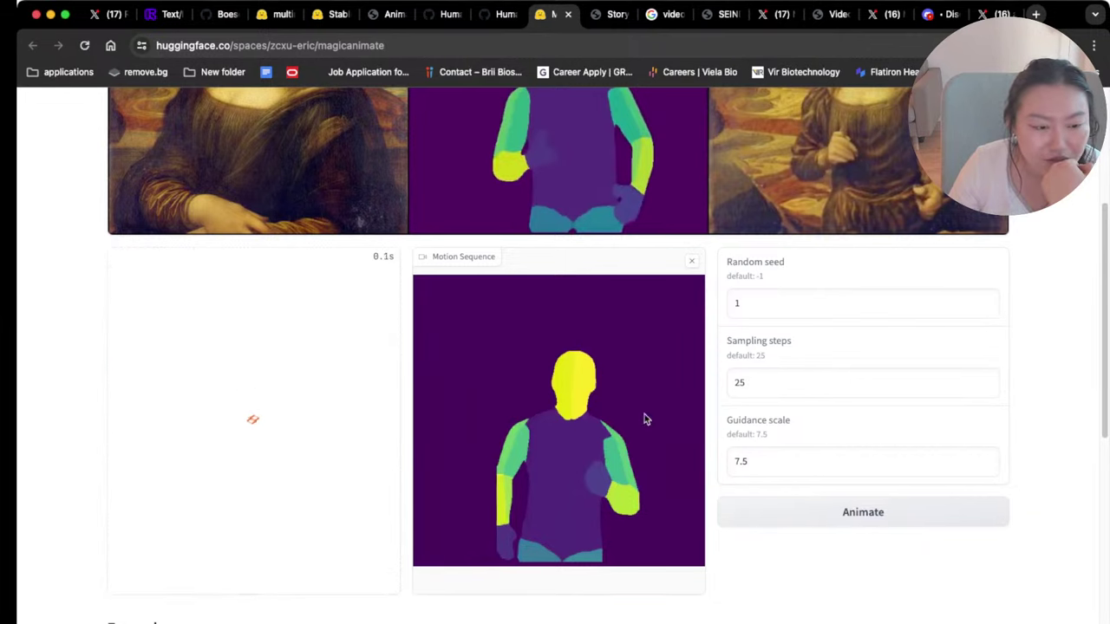
left_click(921, 514)
scroll(969, 524, "up", 3)
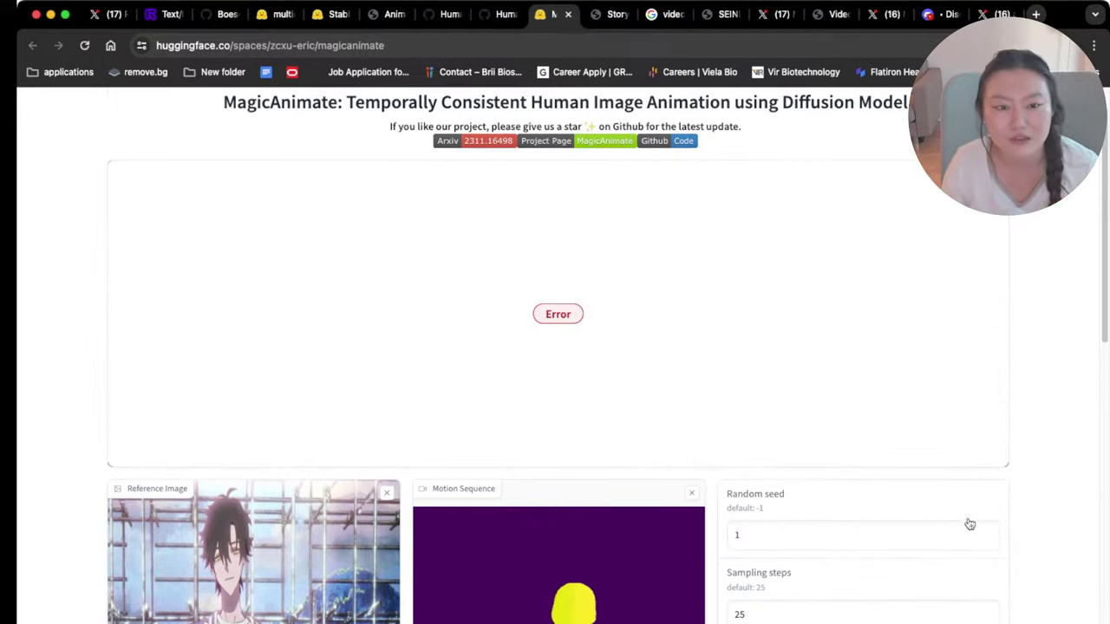
Load the example of the two women in white tops and jeans and view its animation result
scroll(963, 518, "down", 2)
scroll(701, 404, "down", 1)
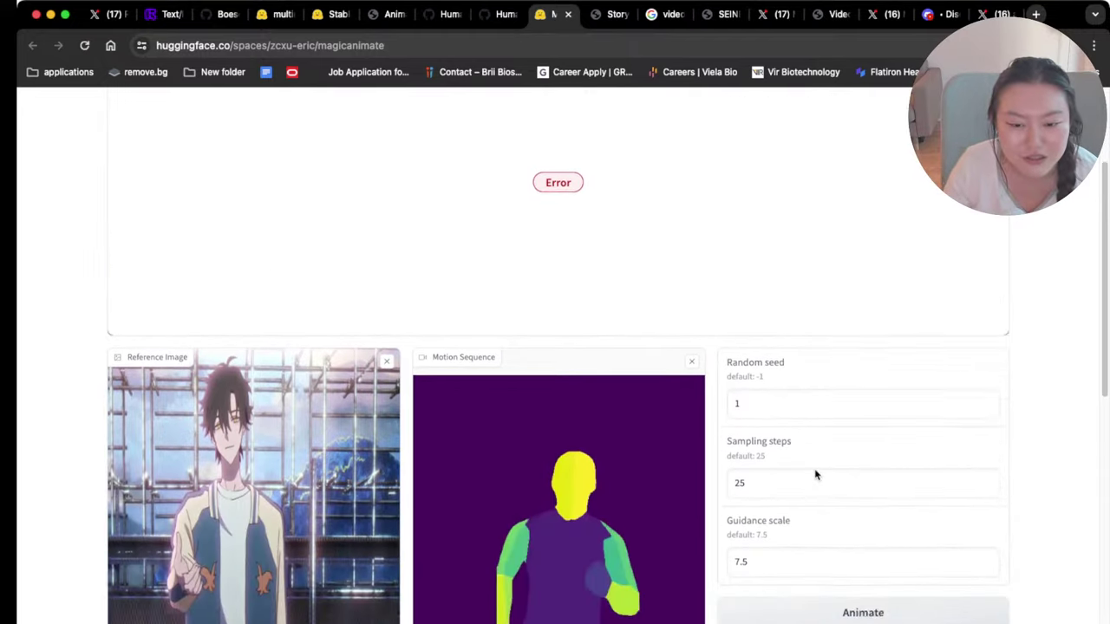
scroll(815, 475, "down", 8)
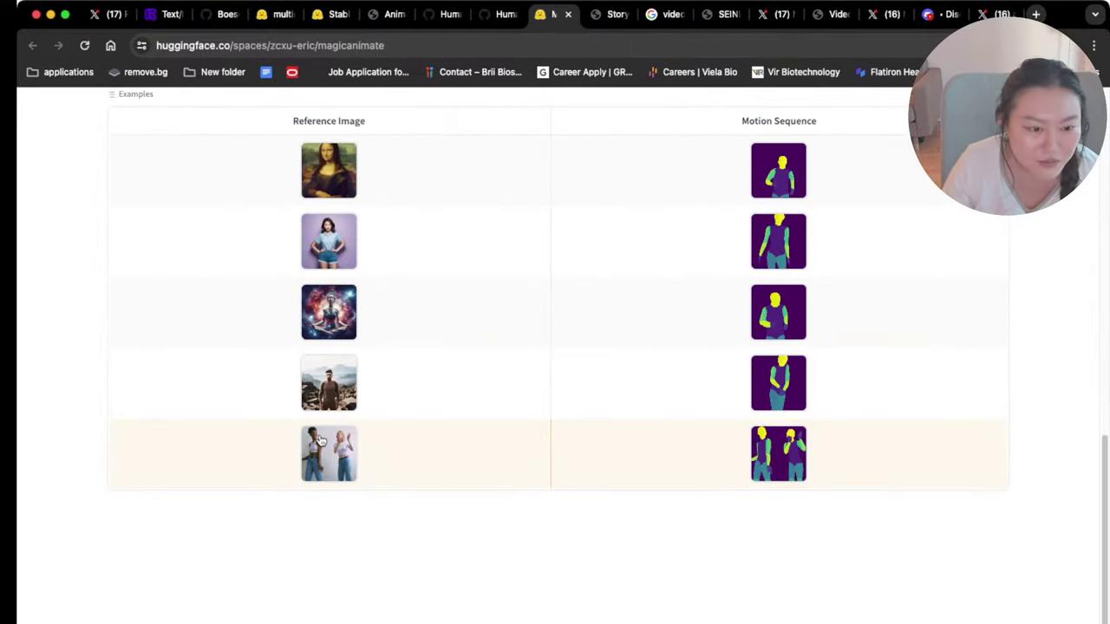
left_click(321, 441)
scroll(380, 449, "up", 9)
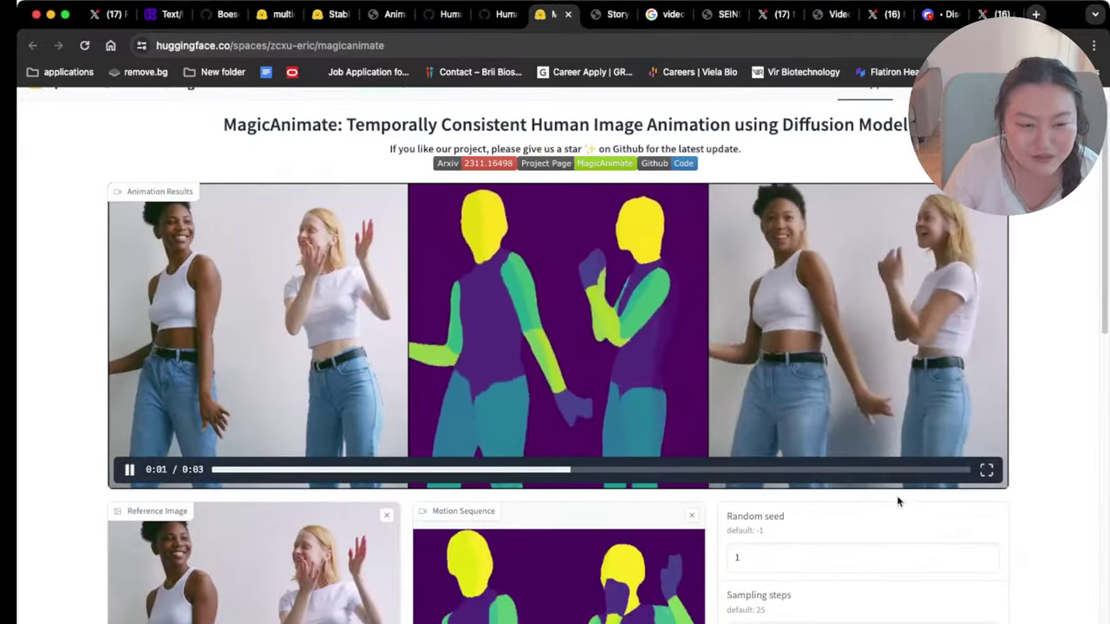
scroll(917, 510, "down", 3)
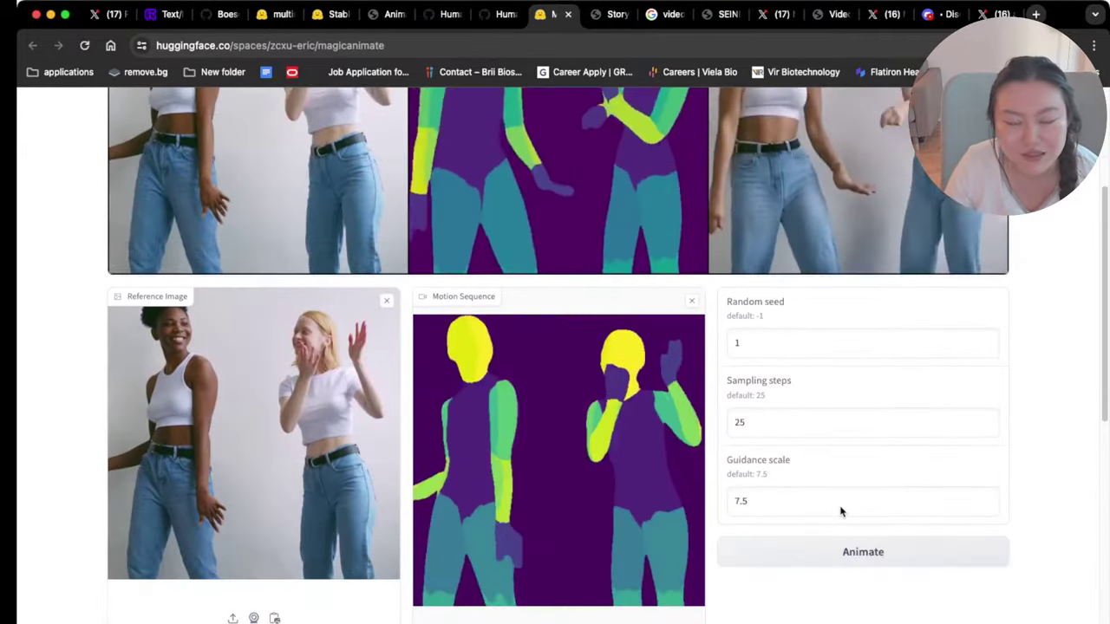
Replace the two women's reference image with the anime character picture and try to animate it
left_click(388, 301)
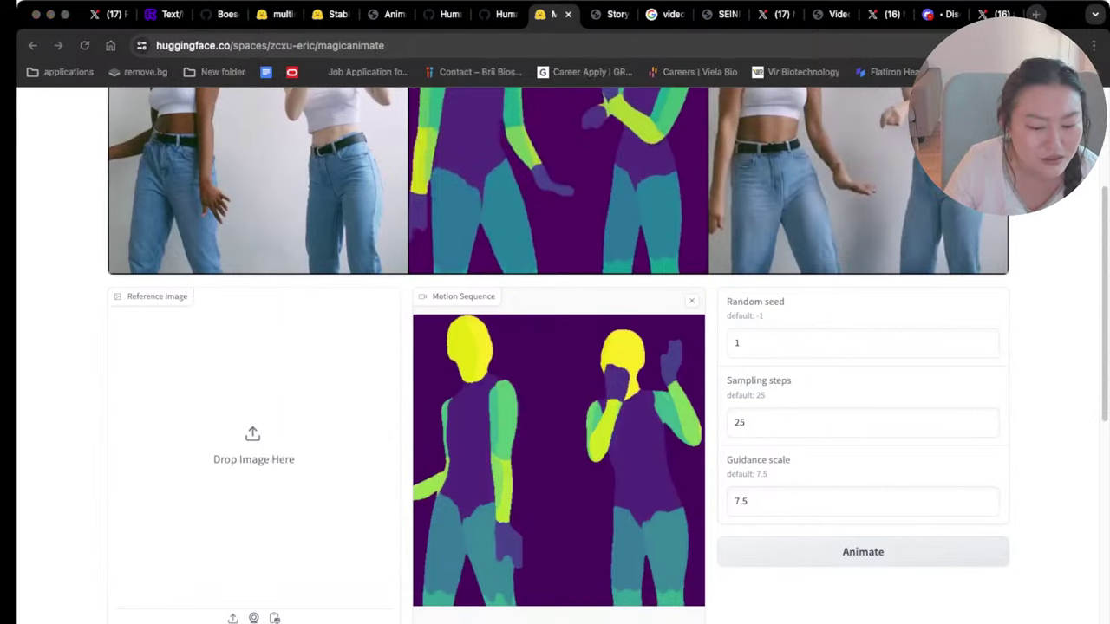
left_click_drag(302, 476, 214, 487)
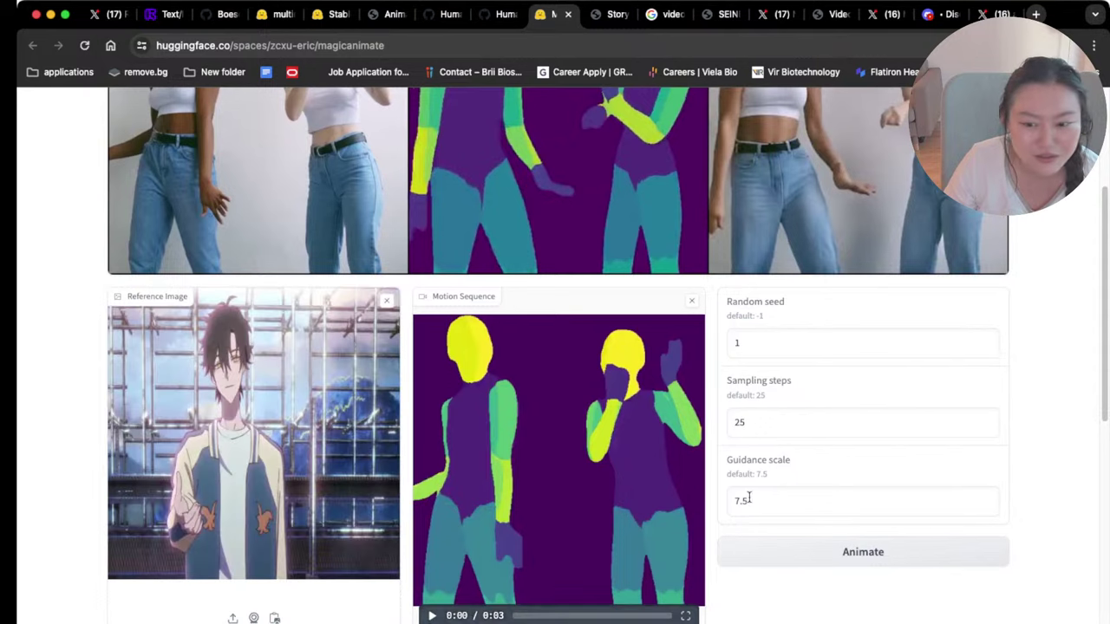
left_click(800, 560)
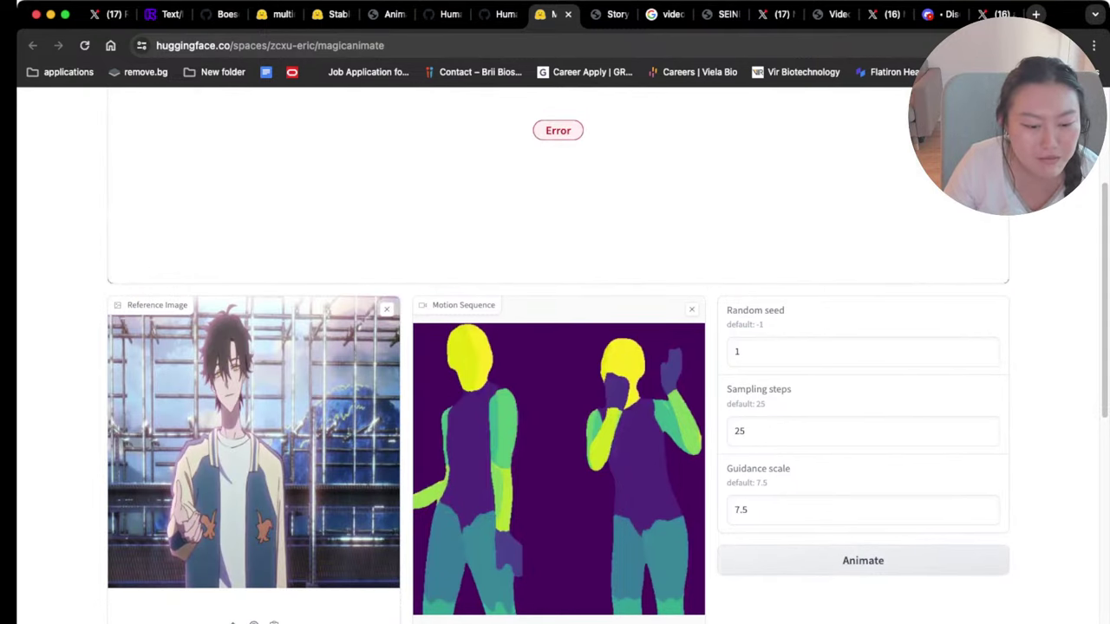
Swap the reference image for the Naruto picture and try to animate it with the two women's motion sequence
left_click(386, 309)
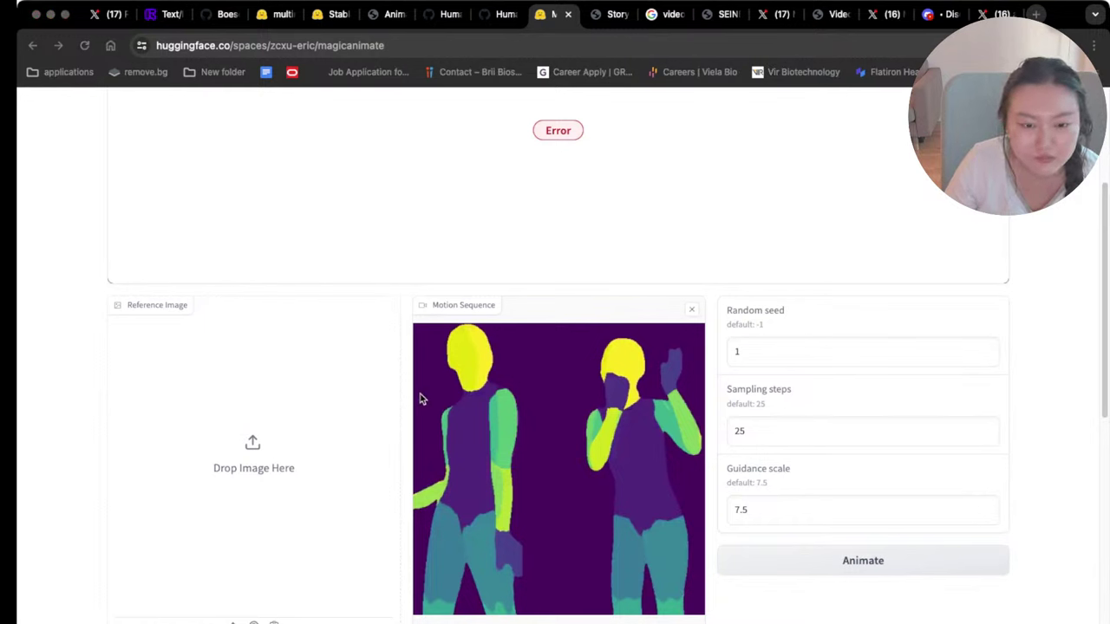
left_click_drag(681, 499, 258, 527)
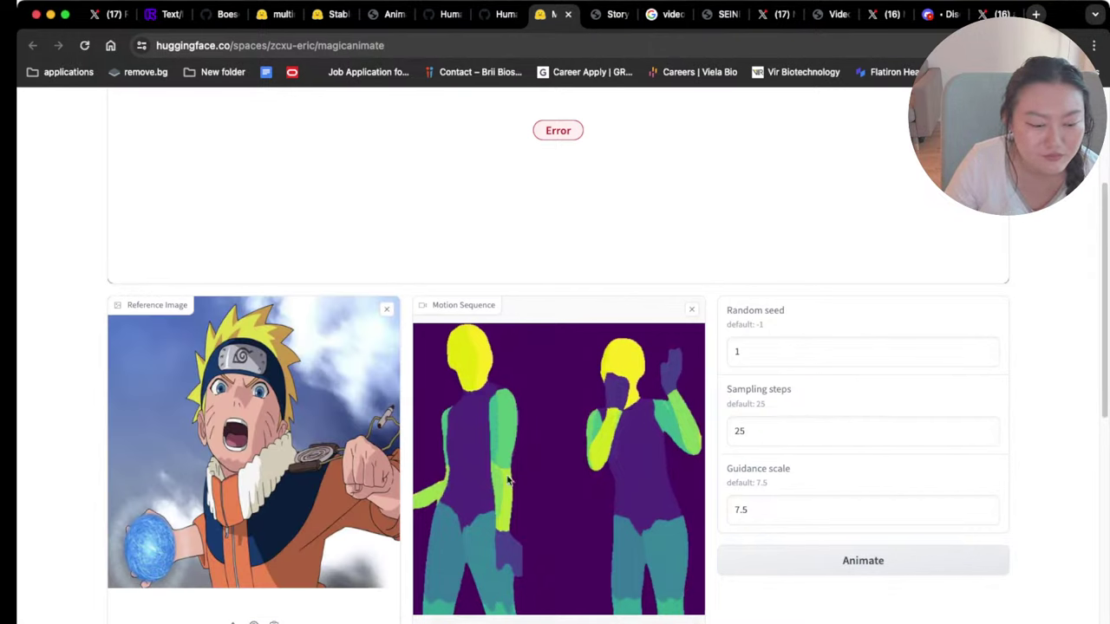
scroll(649, 523, "down", 4)
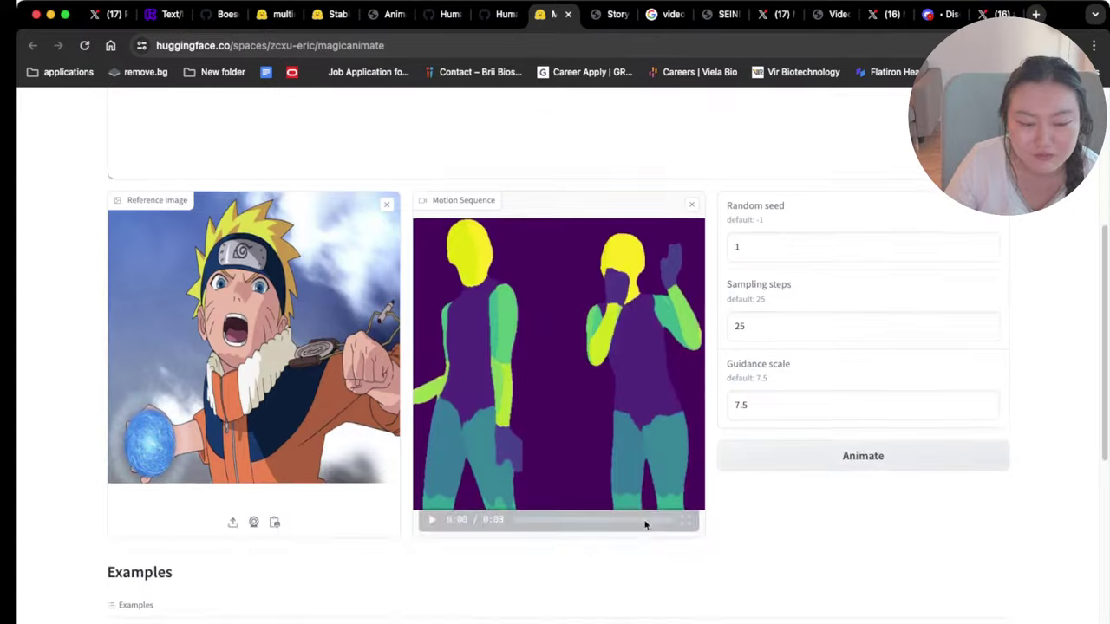
left_click(736, 458)
Load the Mona Lisa example and replace its reference image with the Naruto picture
scroll(260, 491, "up", 2)
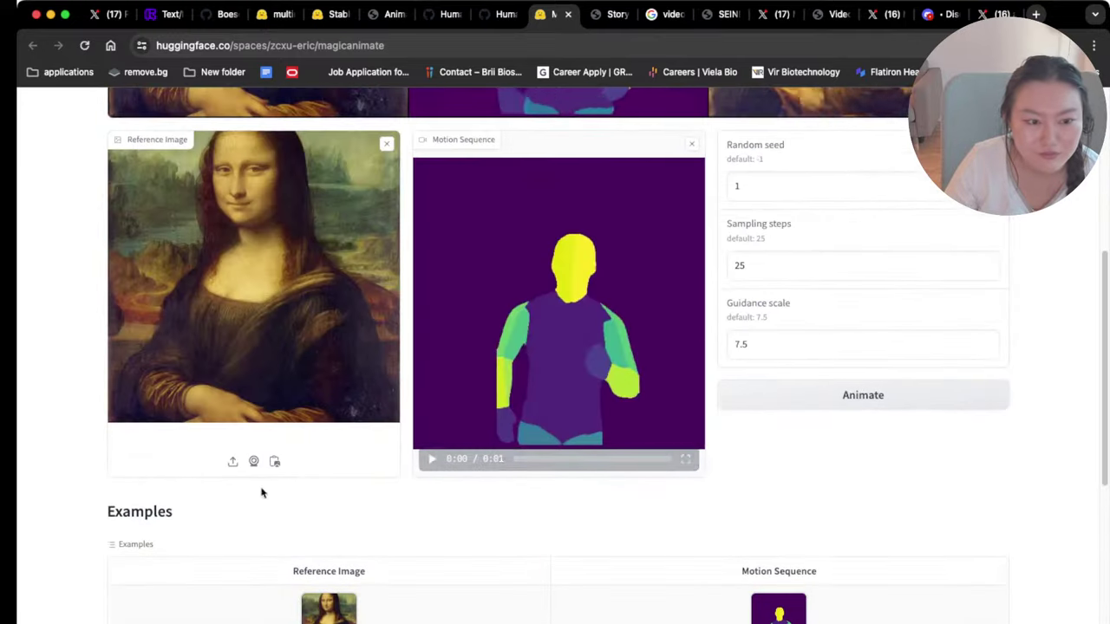
left_click(386, 143)
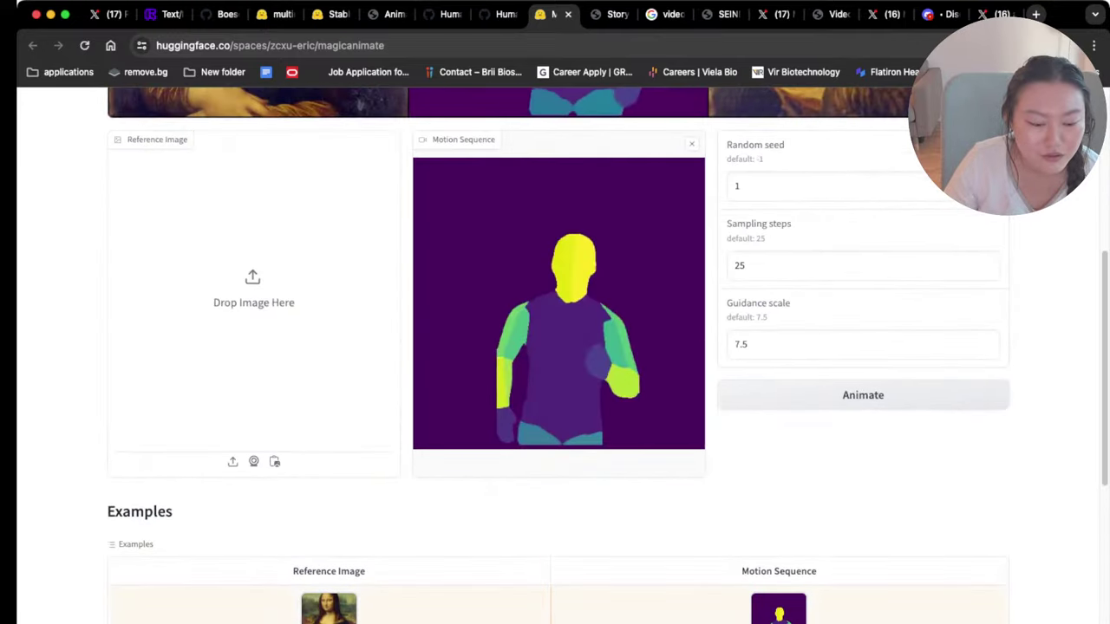
left_click_drag(543, 350, 244, 310)
scroll(907, 486, "up", 1)
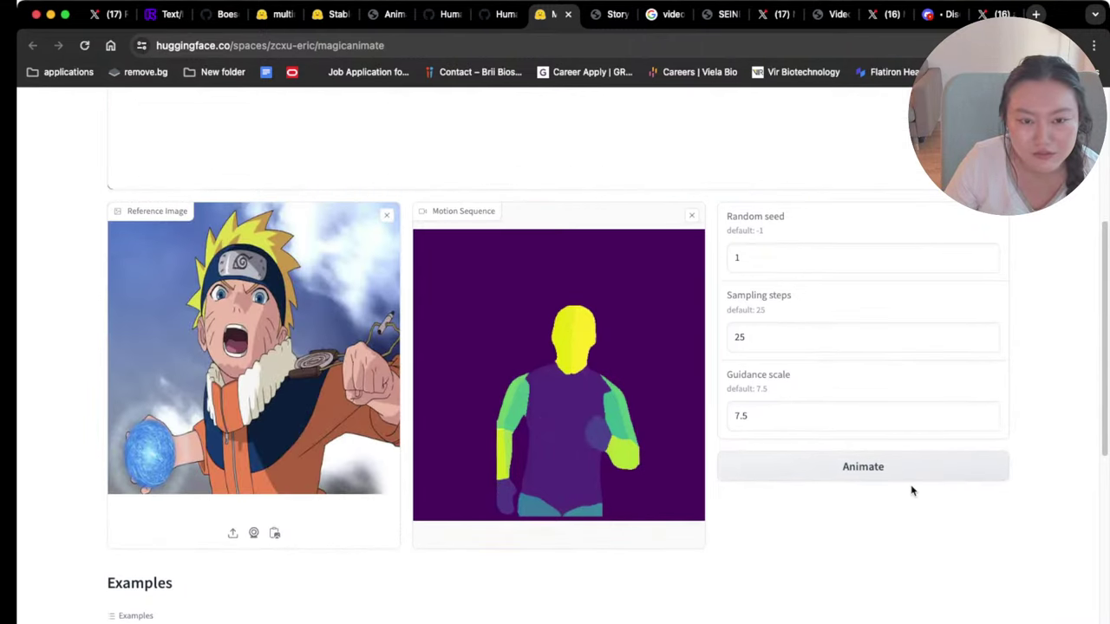
Try to animate the Naruto picture with the Mona Lisa example's motion sequence, and retry the generation
left_click(911, 485)
scroll(912, 489, "down", 2)
left_click(870, 537)
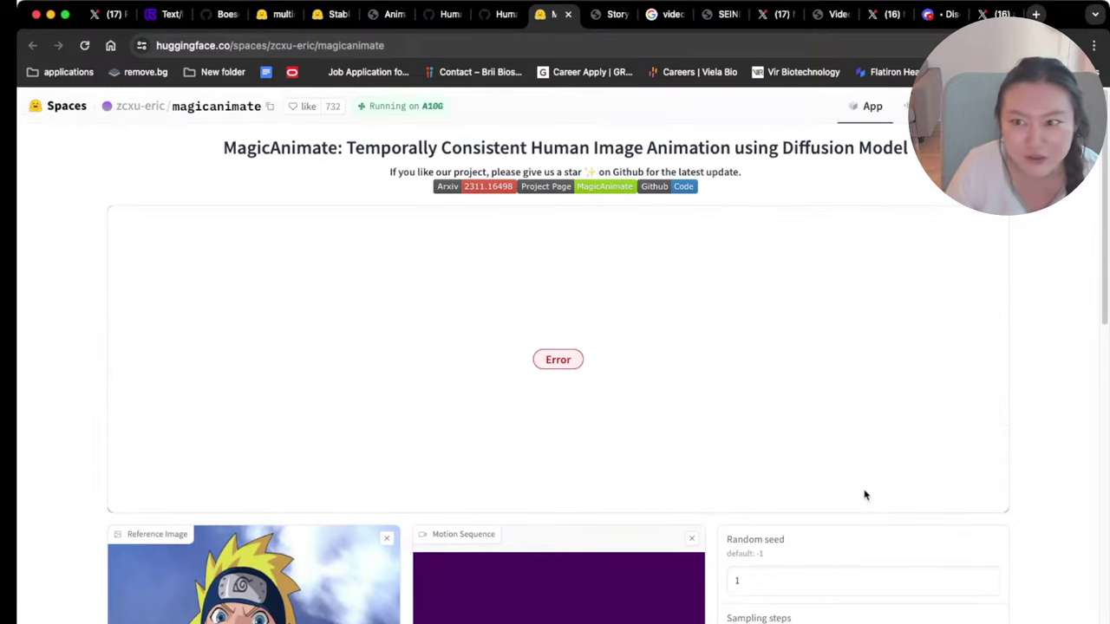
Switch to the Story-to-Motion project page and highlight "Synthesizing Infinite and Controllable Character Animation from Long Text" in its title
left_click(600, 17)
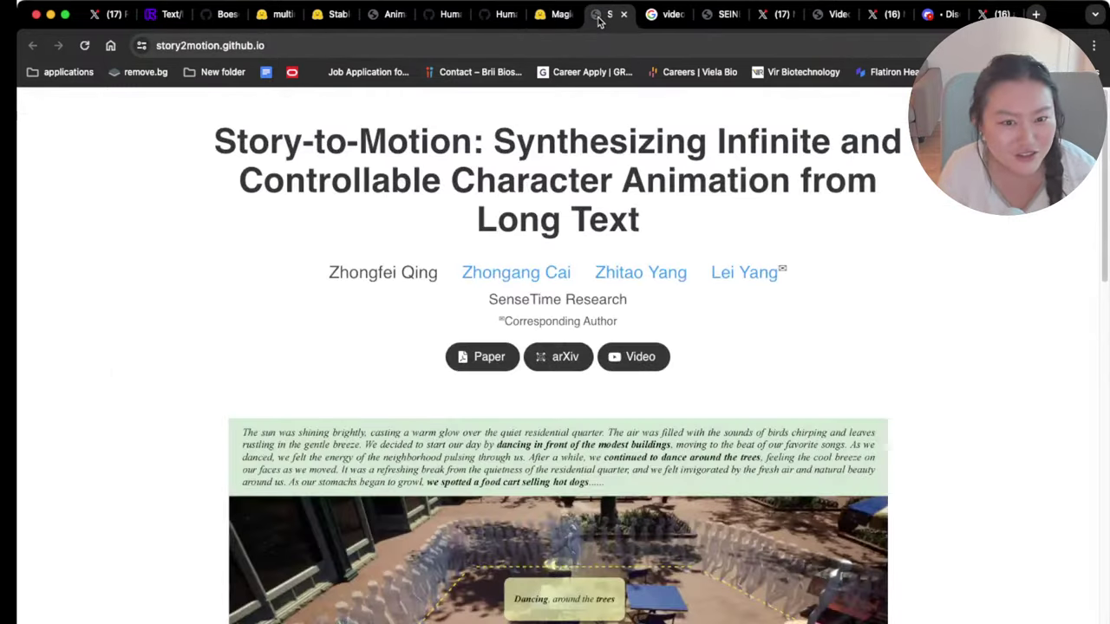
scroll(806, 379, "down", 3)
scroll(806, 379, "up", 3)
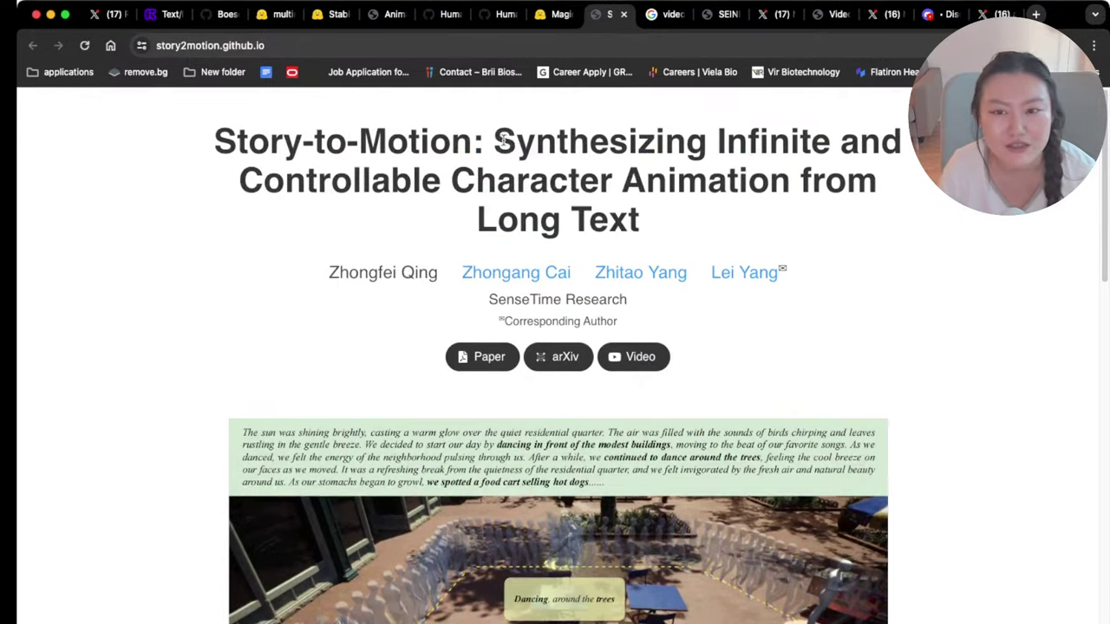
left_click_drag(493, 141, 666, 197)
left_click_drag(753, 178, 771, 228)
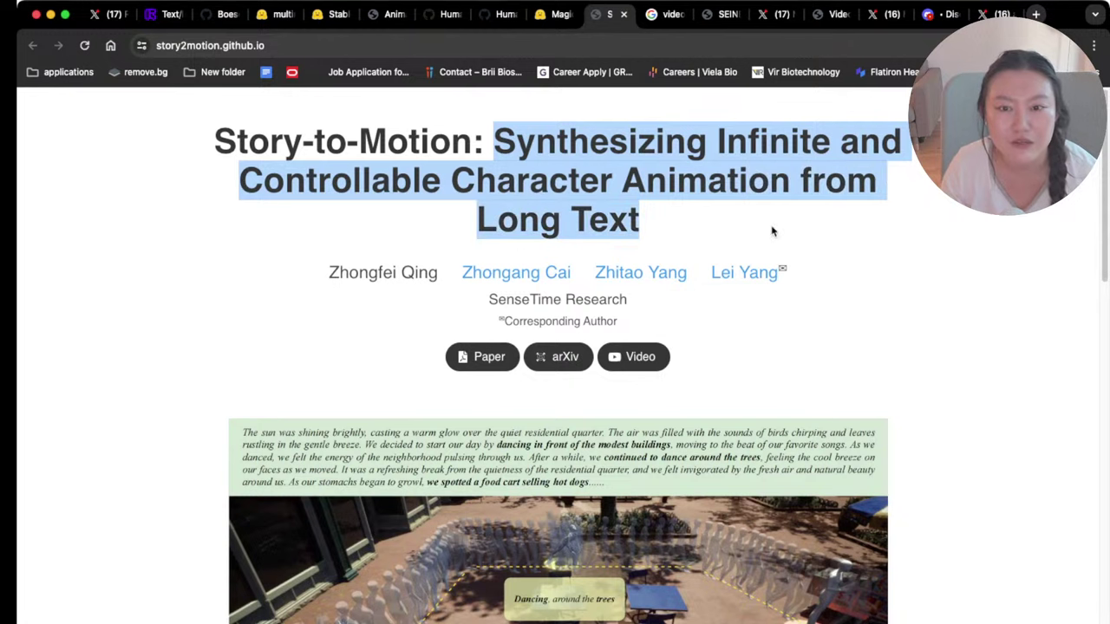
Highlight the author names and the sentence under the teaser image that describes the Story-to-Motion task
left_click(646, 322)
left_click_drag(320, 270, 798, 272)
left_click(945, 372)
scroll(951, 374, "down", 3)
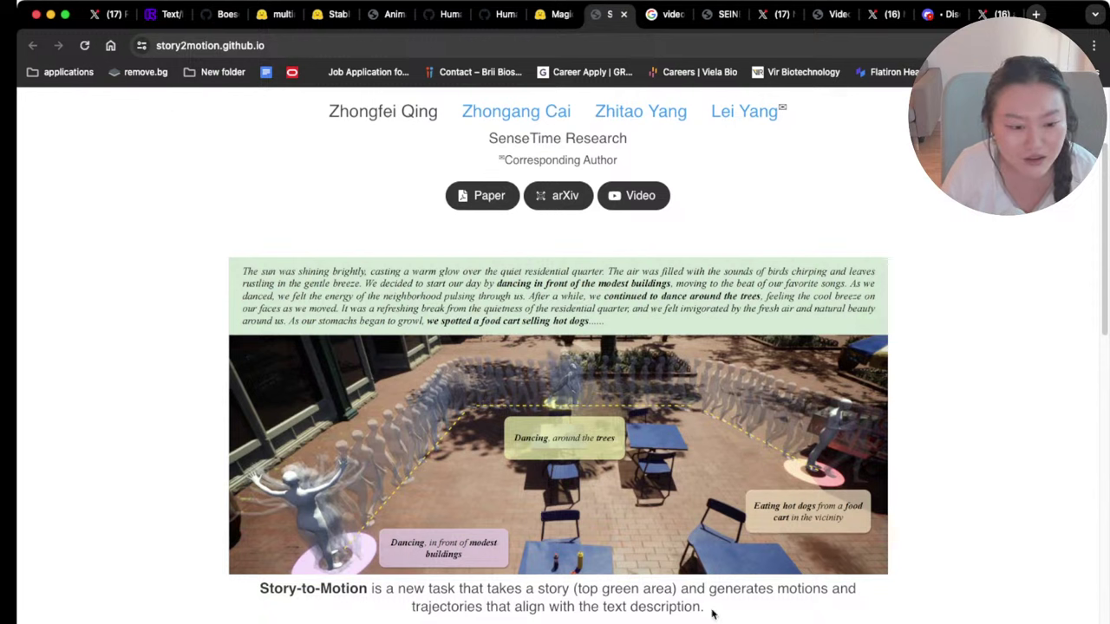
left_click_drag(358, 589, 734, 604)
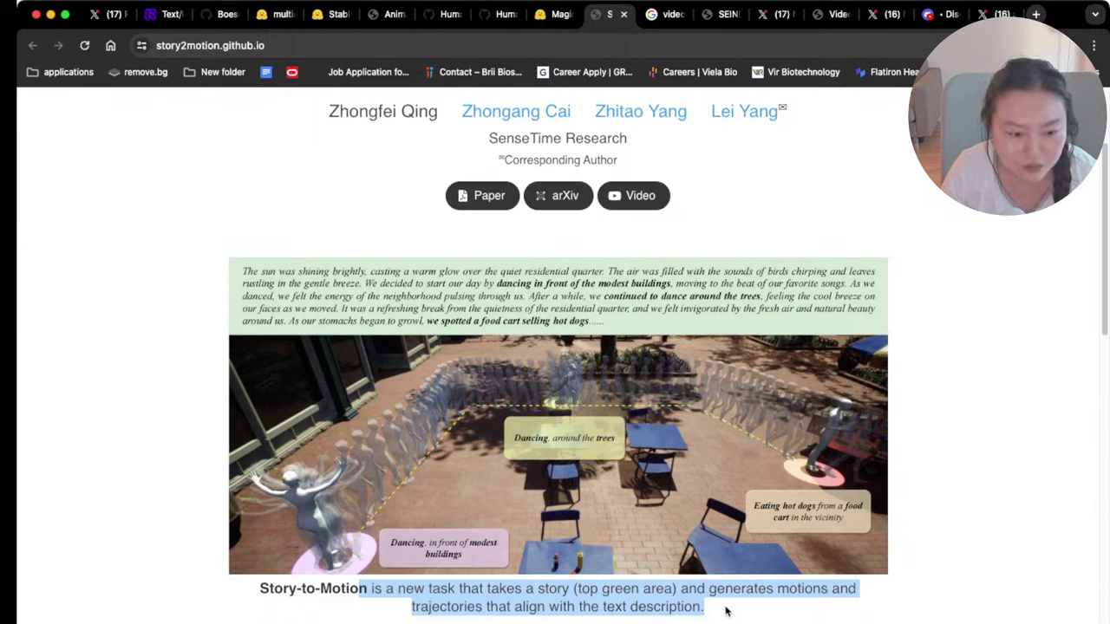
Clear the text highlight and play the project page's embedded Story-to-Motion demo video in full screen
left_click(384, 619)
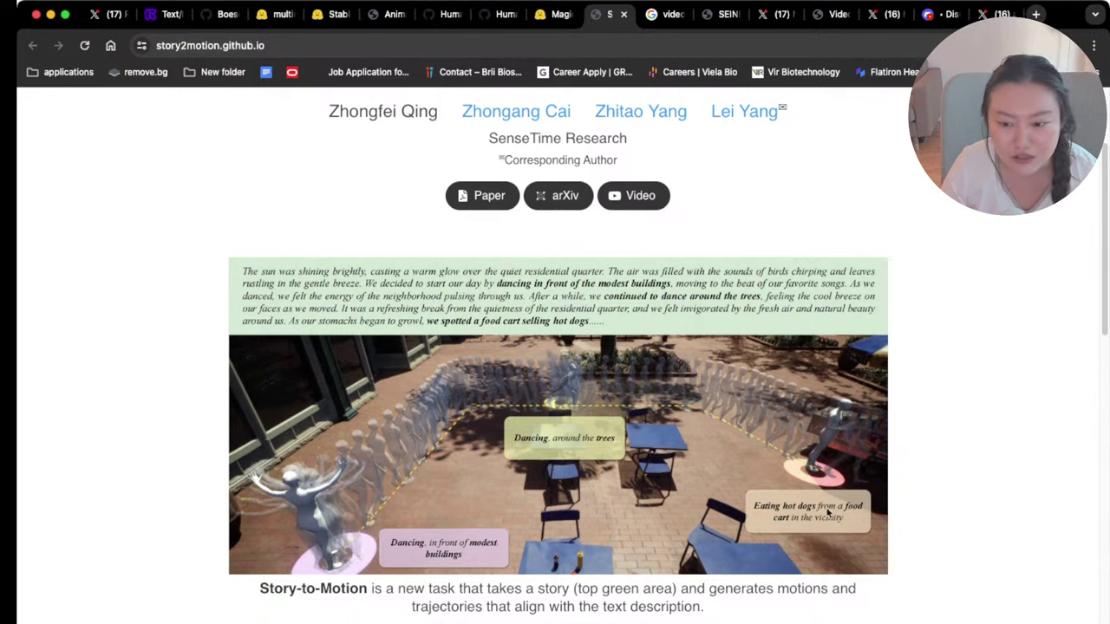
scroll(829, 513, "down", 10)
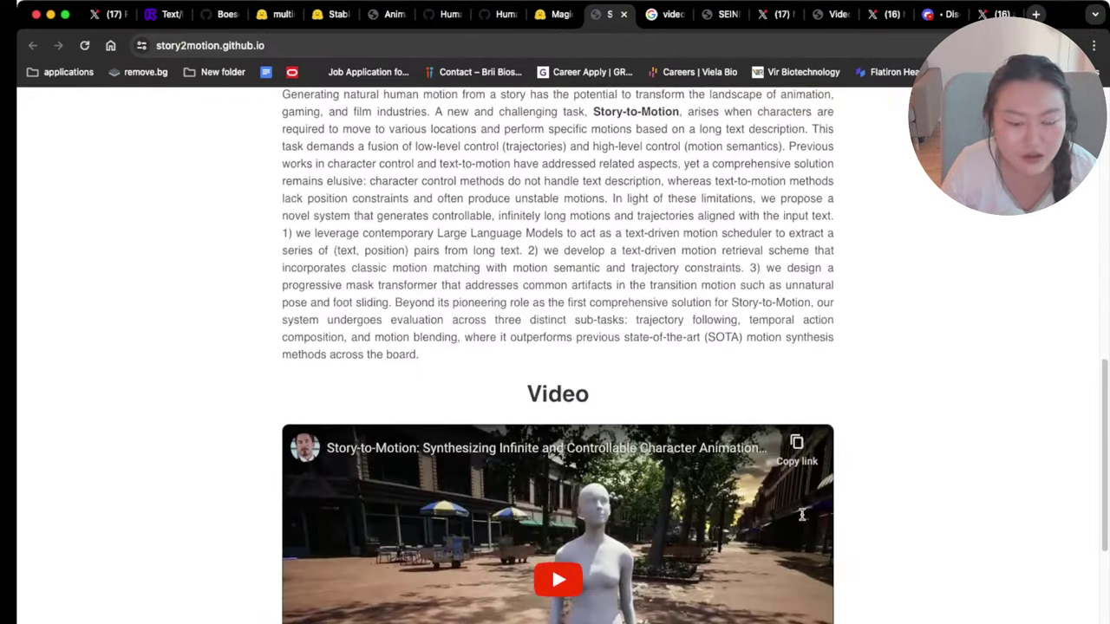
scroll(803, 515, "down", 3)
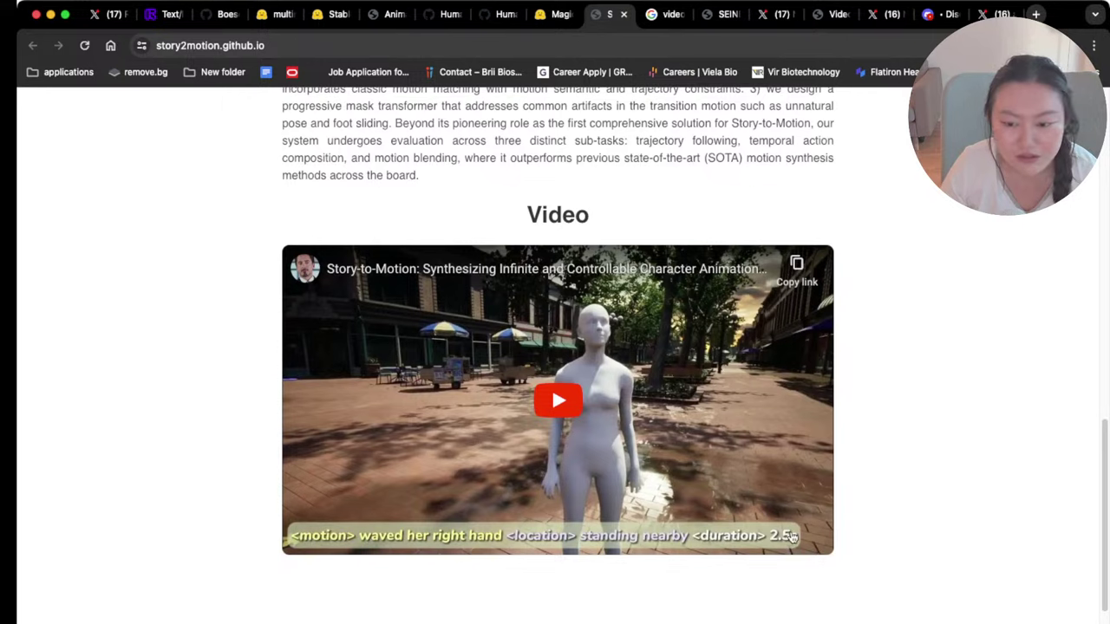
left_click(792, 538)
left_click(819, 540)
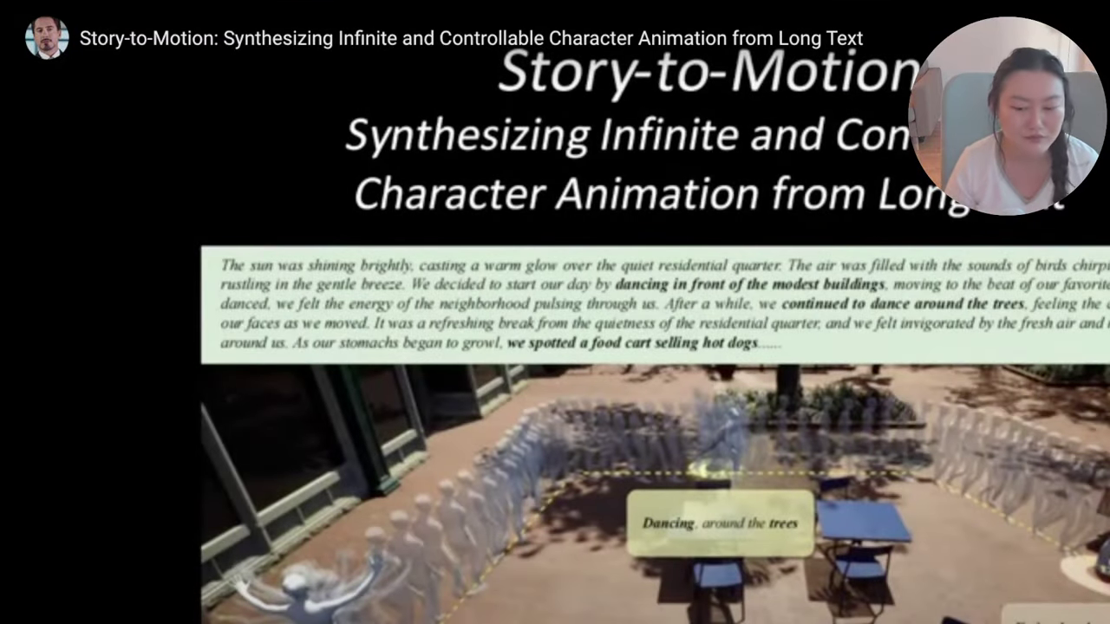
Pause the full-screen Story-to-Motion video and resume its playback to watch the story prompt section
key("space")
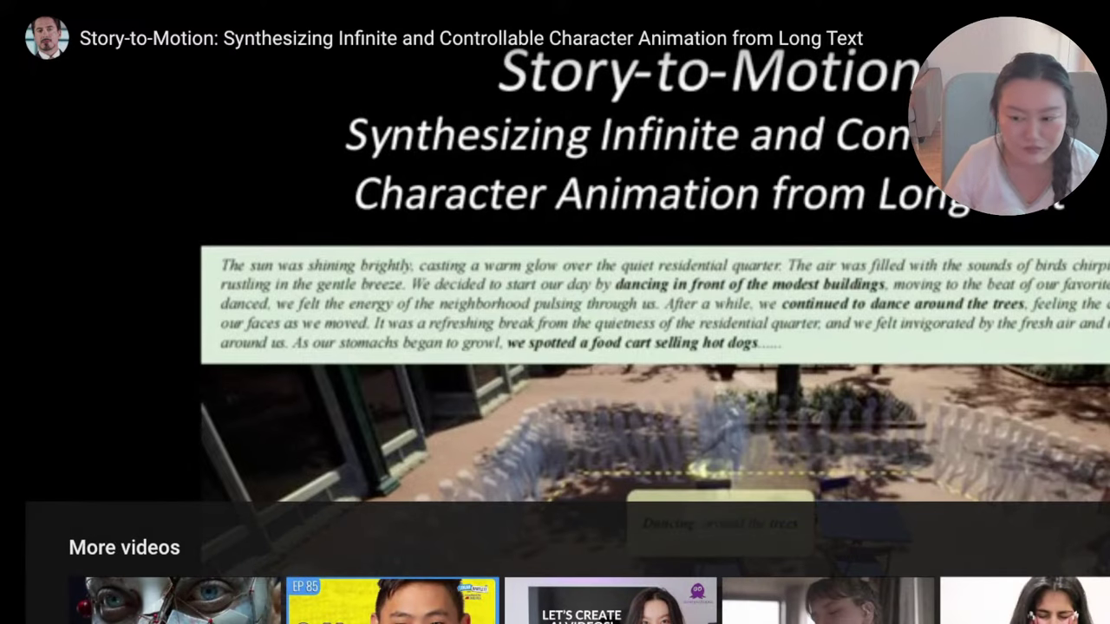
key("space")
right_click(921, 487)
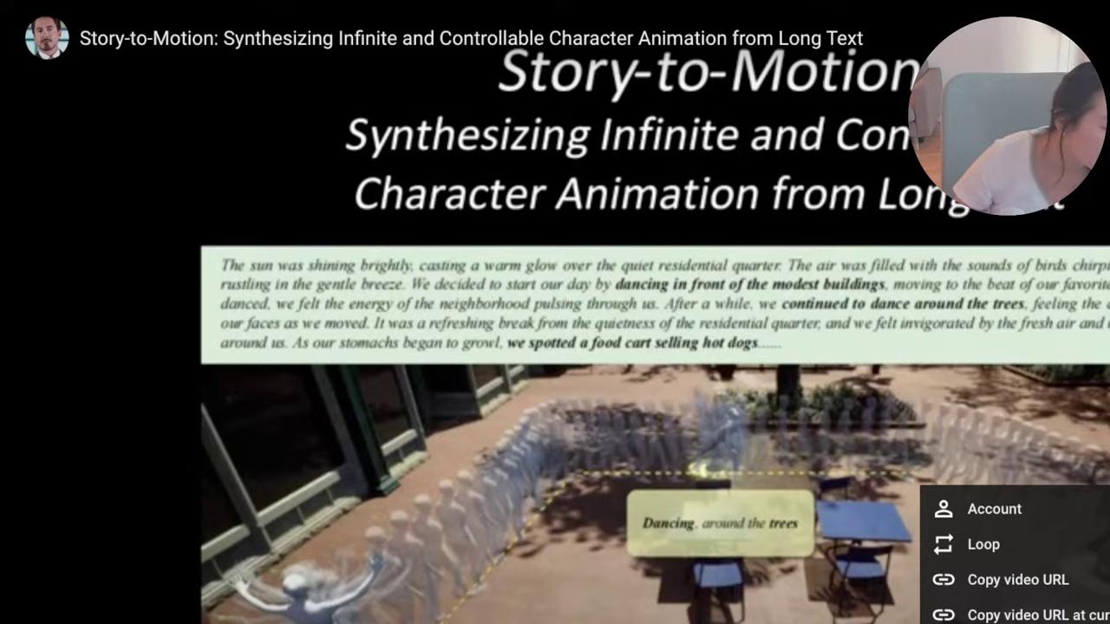
key("Escape")
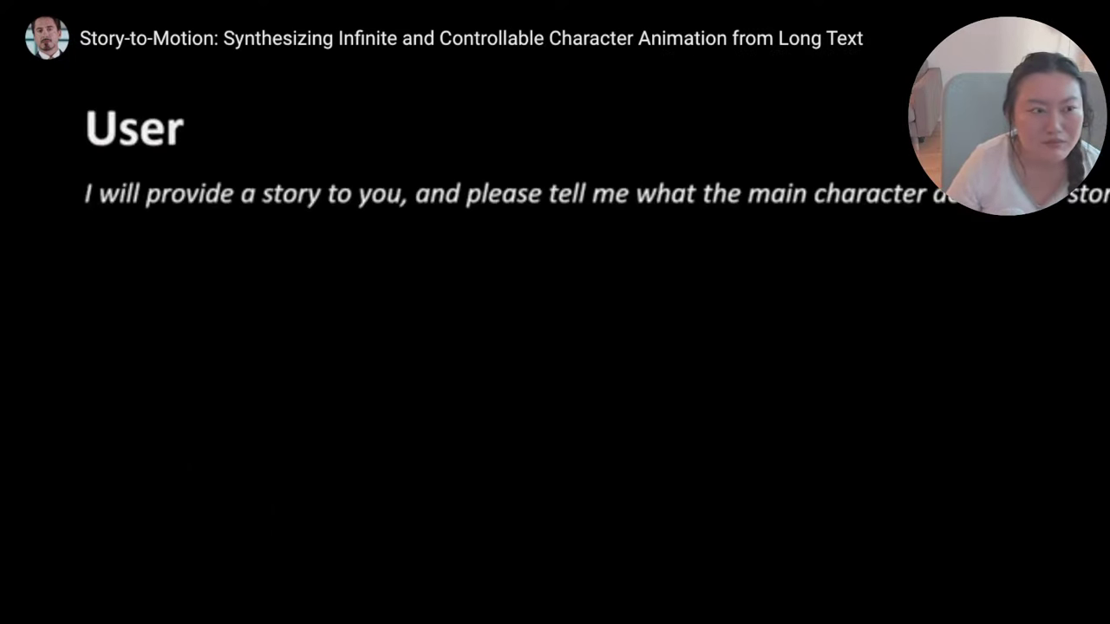